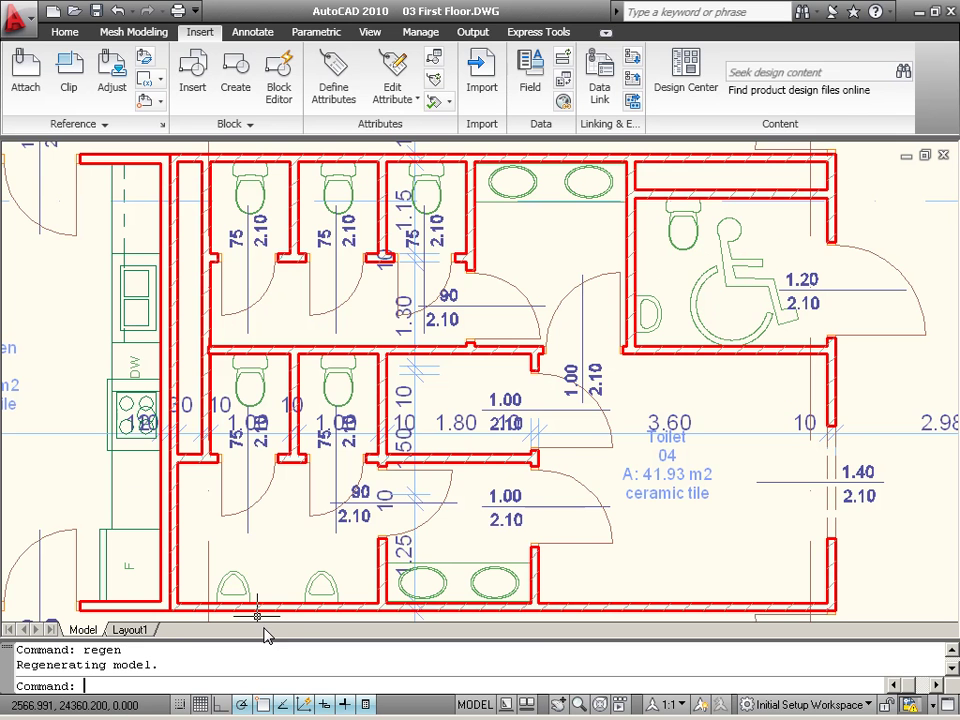
click(220, 312)
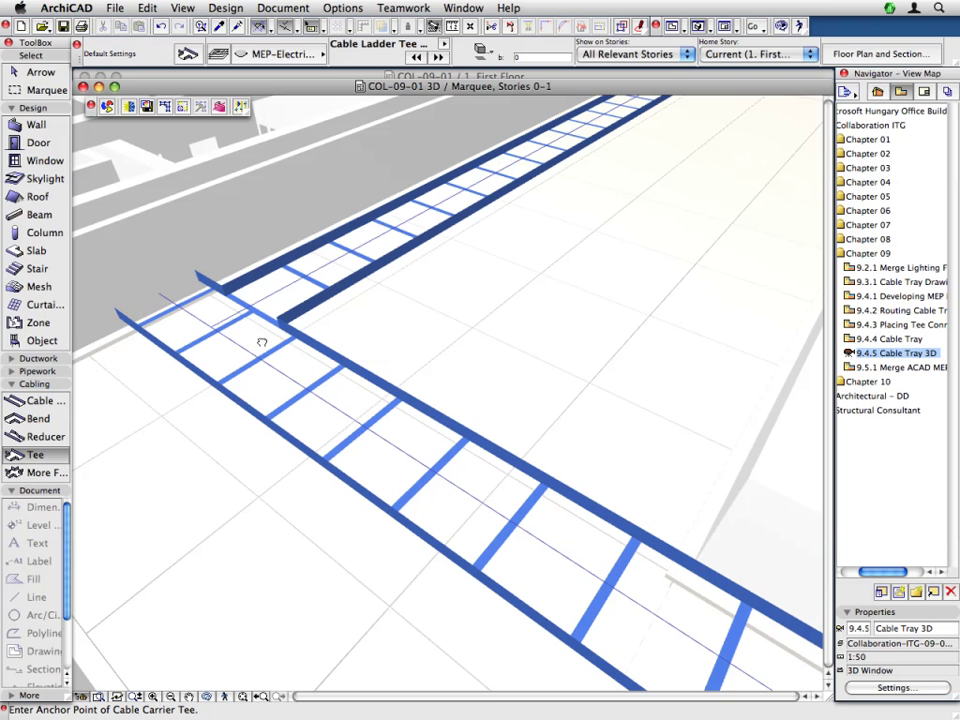
shift+middle_drag(261, 358, 731, 369)
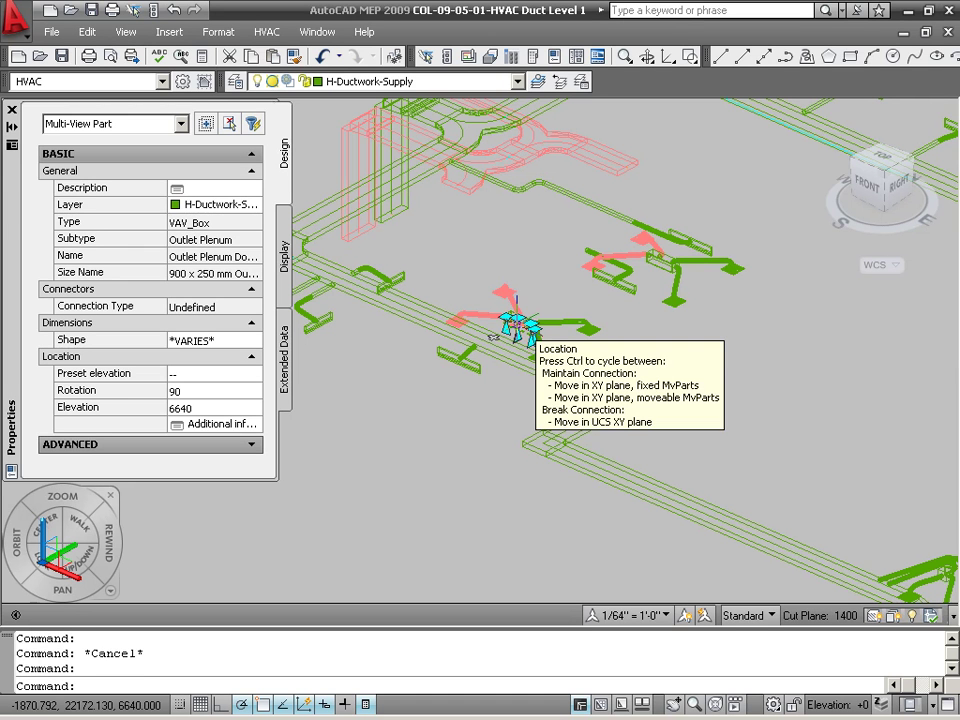
key(Escape)
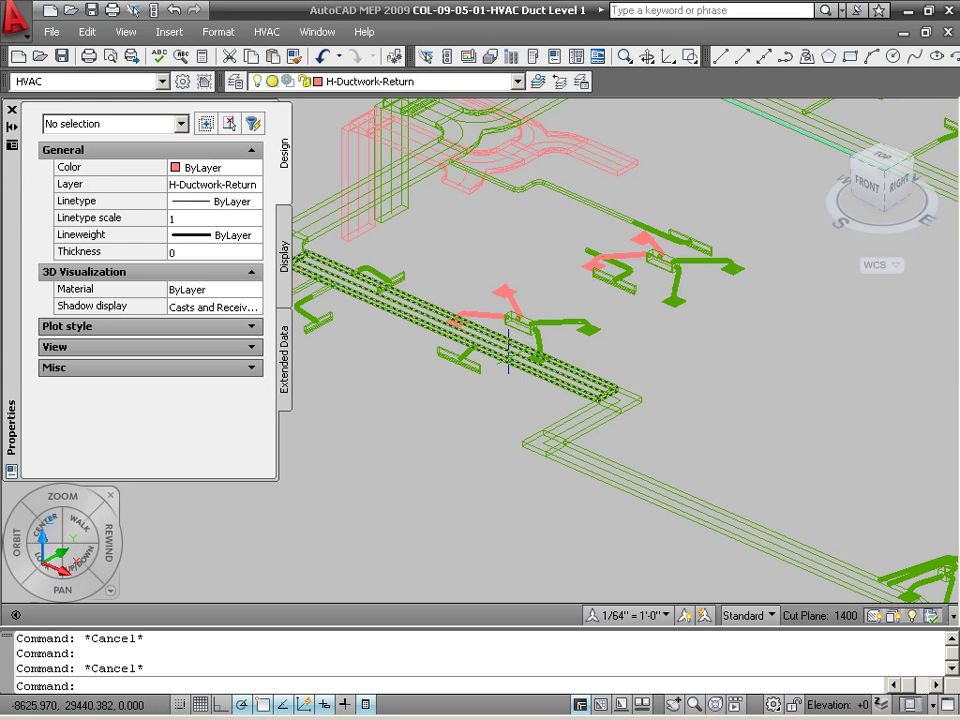
click(508, 350)
key(Escape)
key(alt+f)
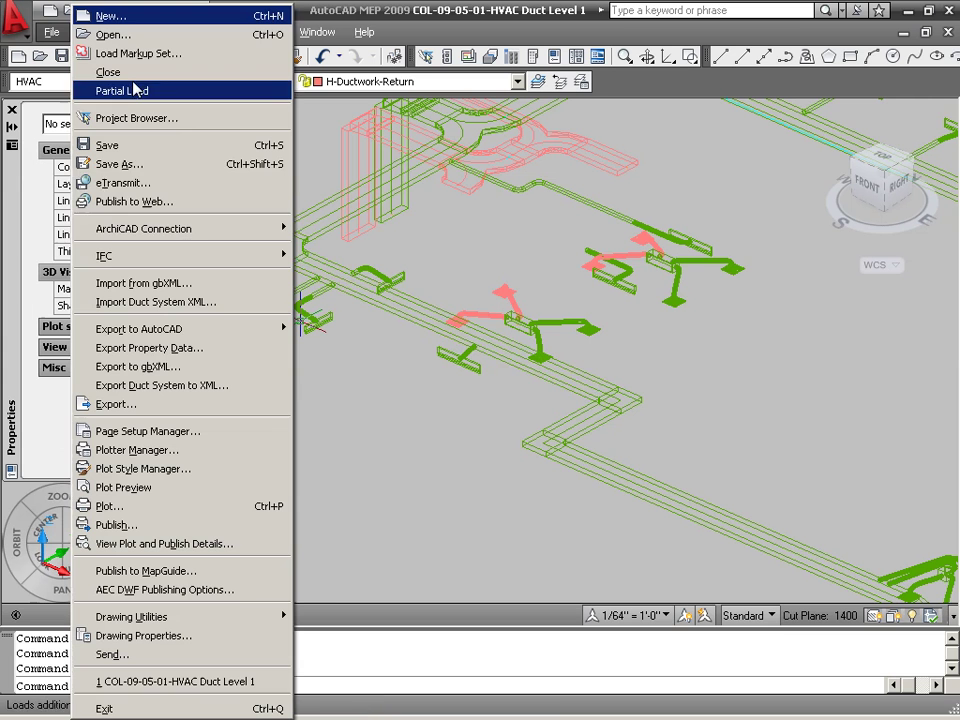
mouse_move(240, 227)
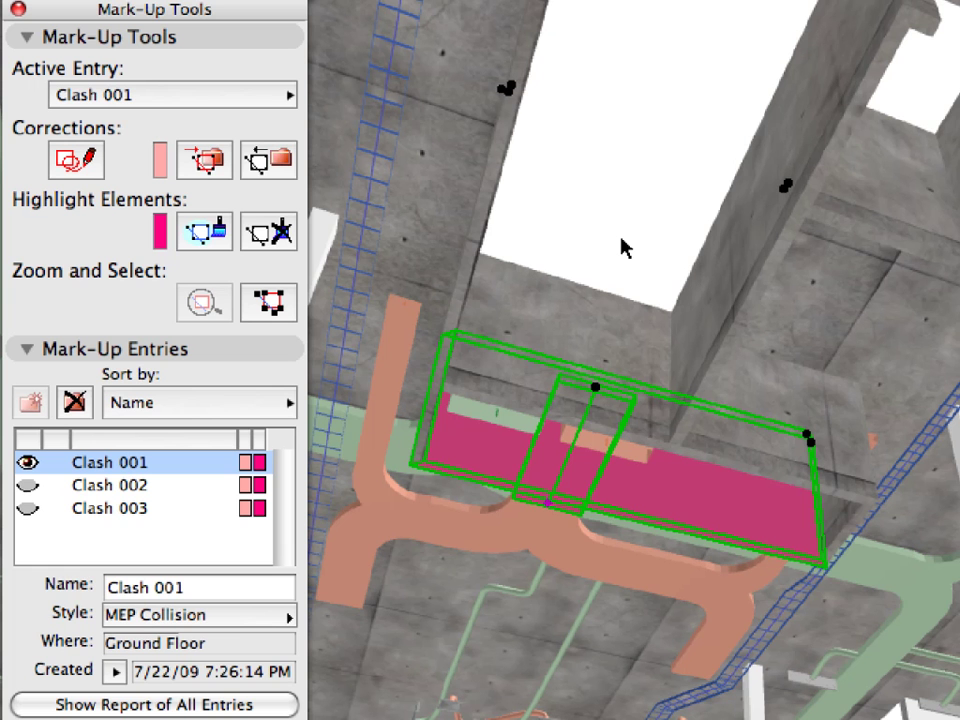
key(Escape)
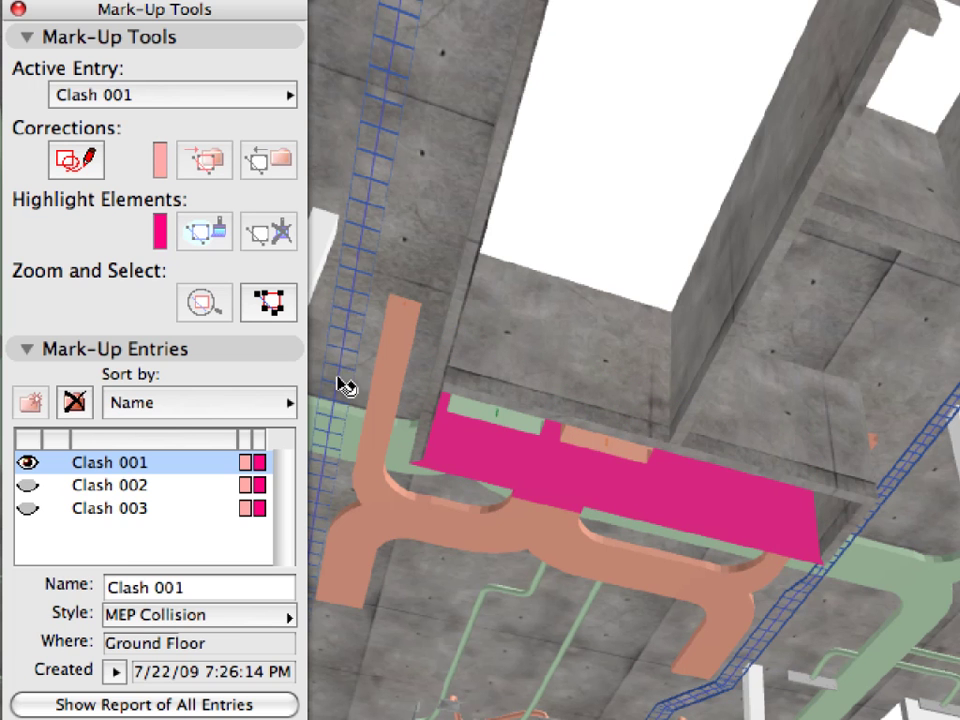
click(29, 464)
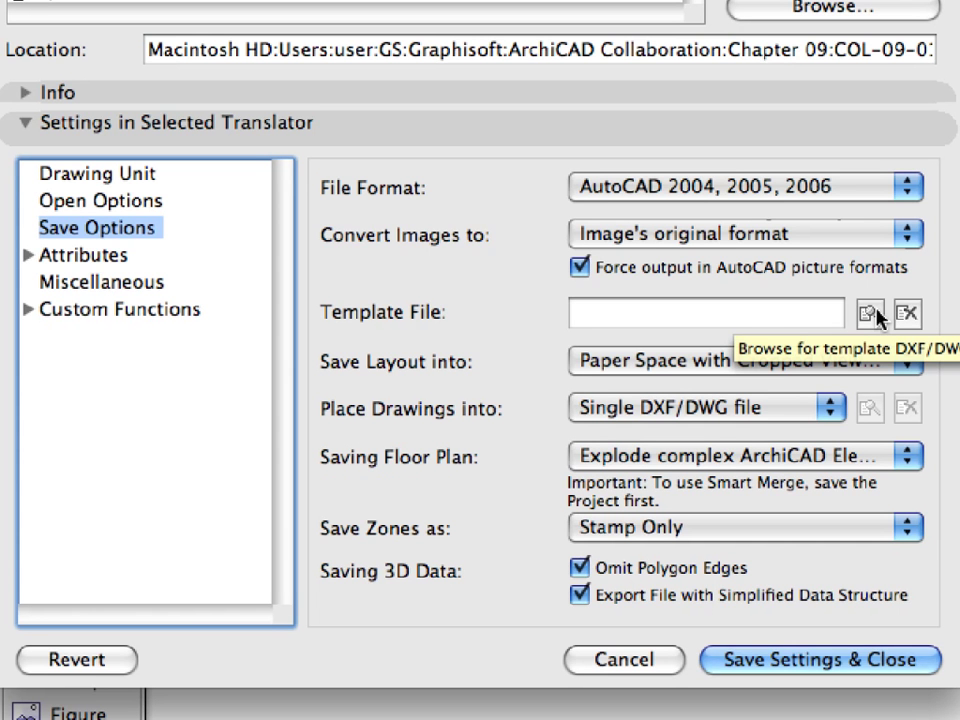
Assign COL-09-01-02-Mechanical Template.dwg from the Chapter 09 folder as the template file in the translator's save options
click(870, 314)
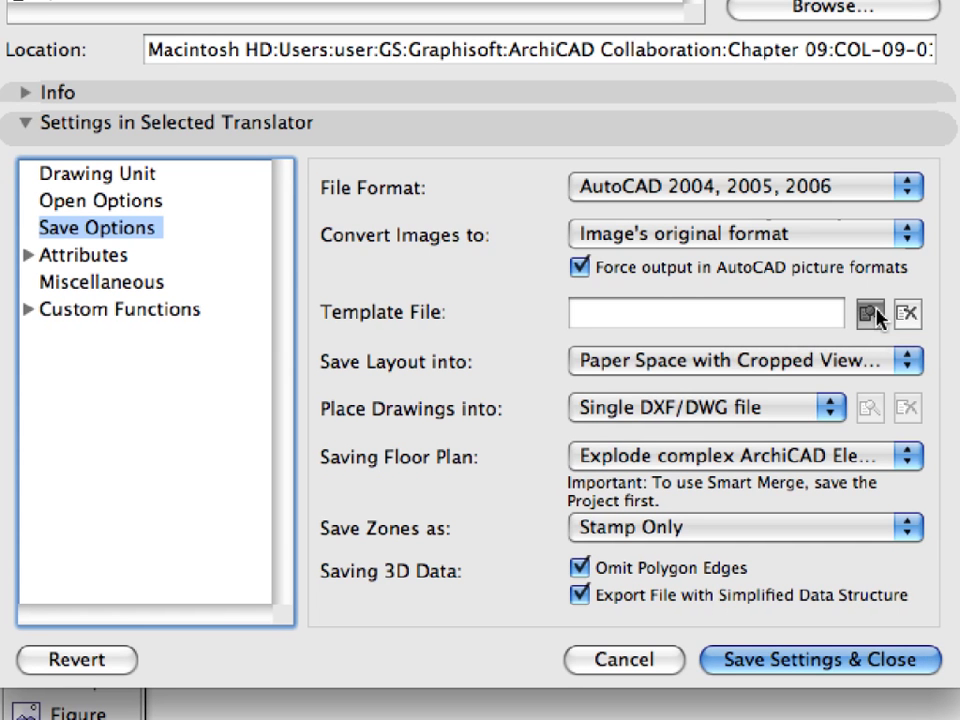
click(736, 187)
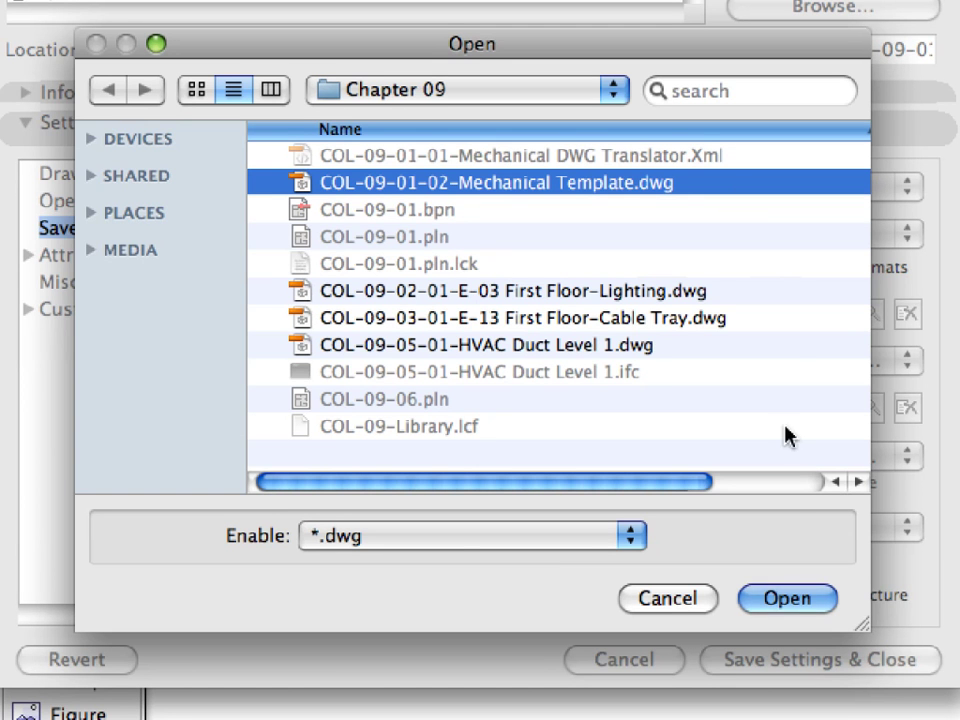
click(787, 598)
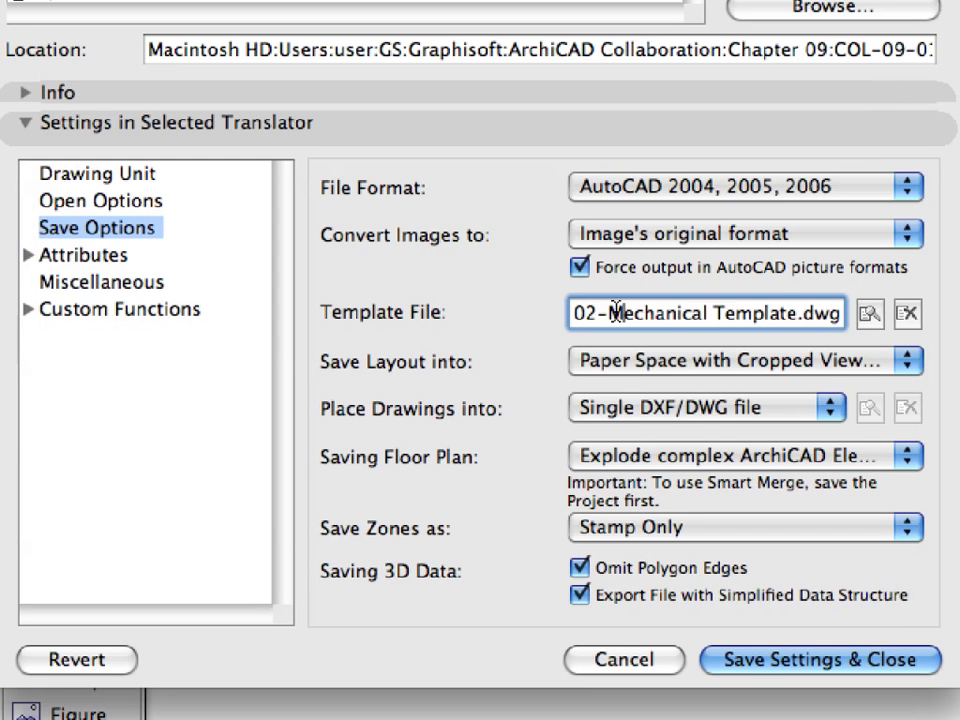
drag(612, 314, 846, 315)
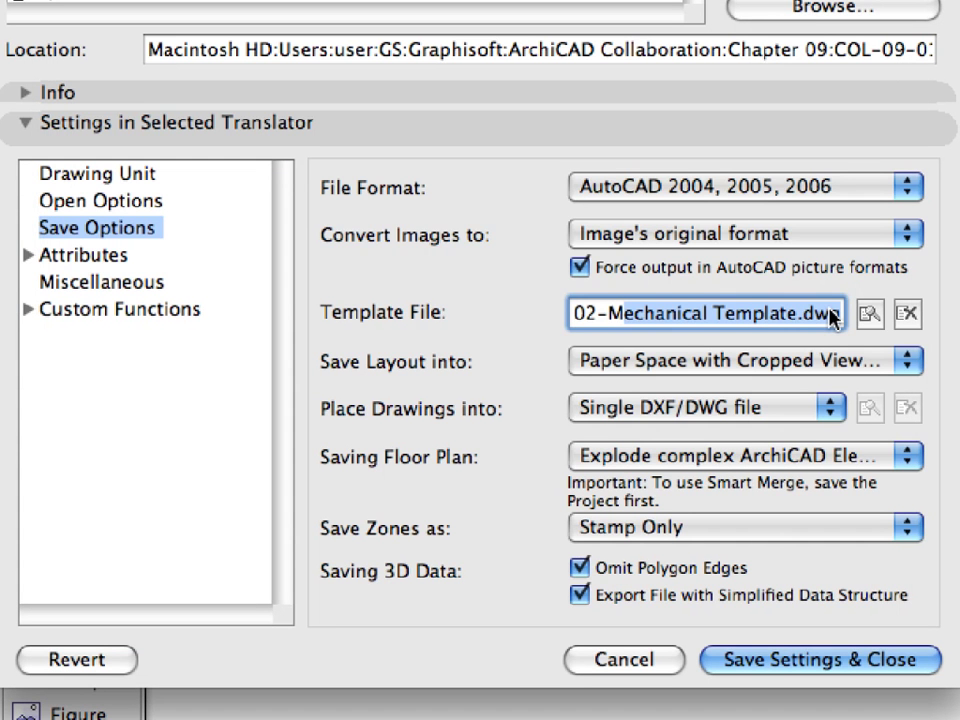
click(831, 316)
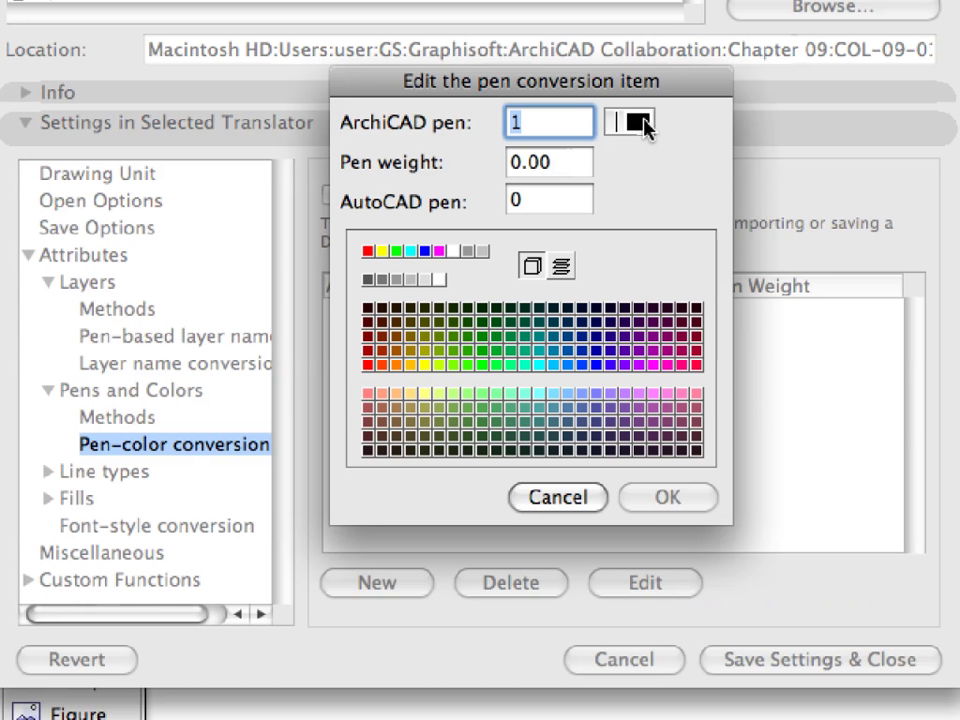
Map ArchiCAD pen 27 to the standard red AutoCAD pen in the pen conversion item
click(640, 122)
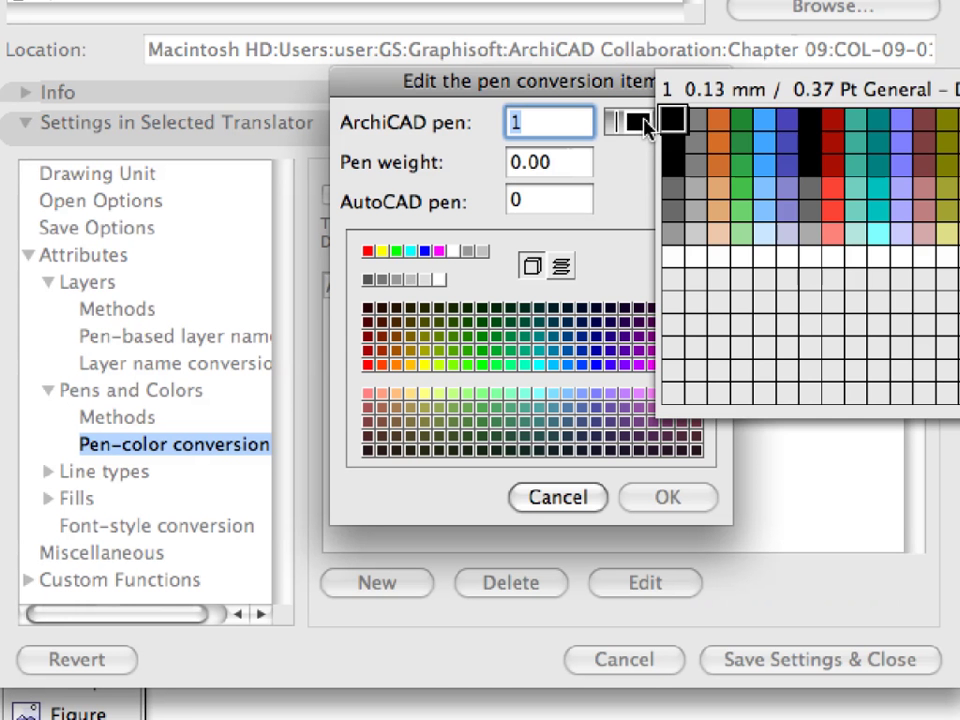
click(810, 148)
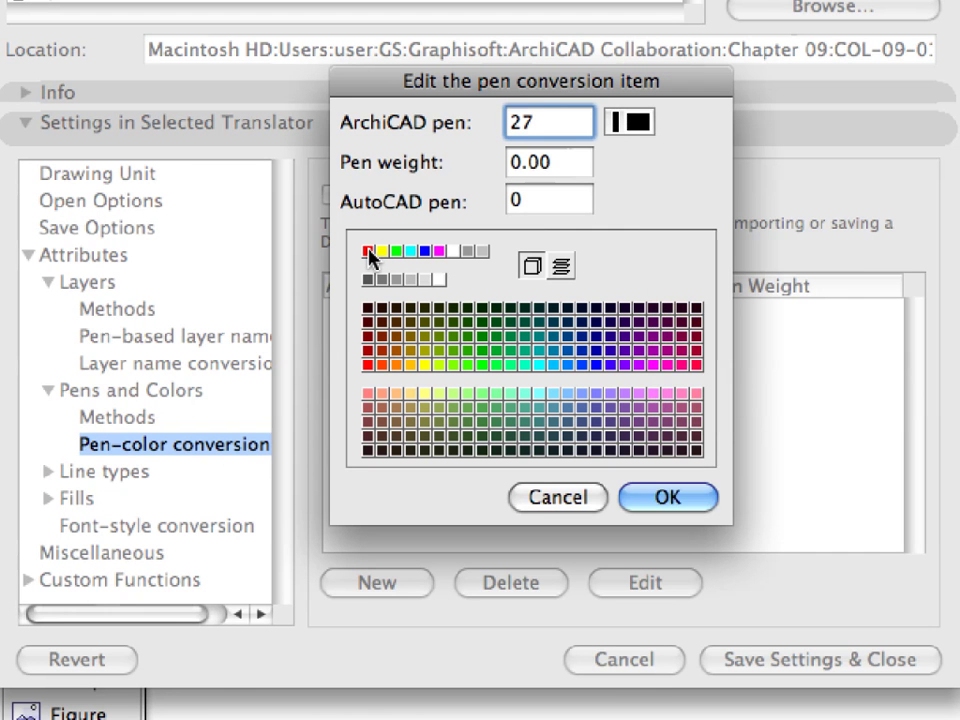
click(369, 252)
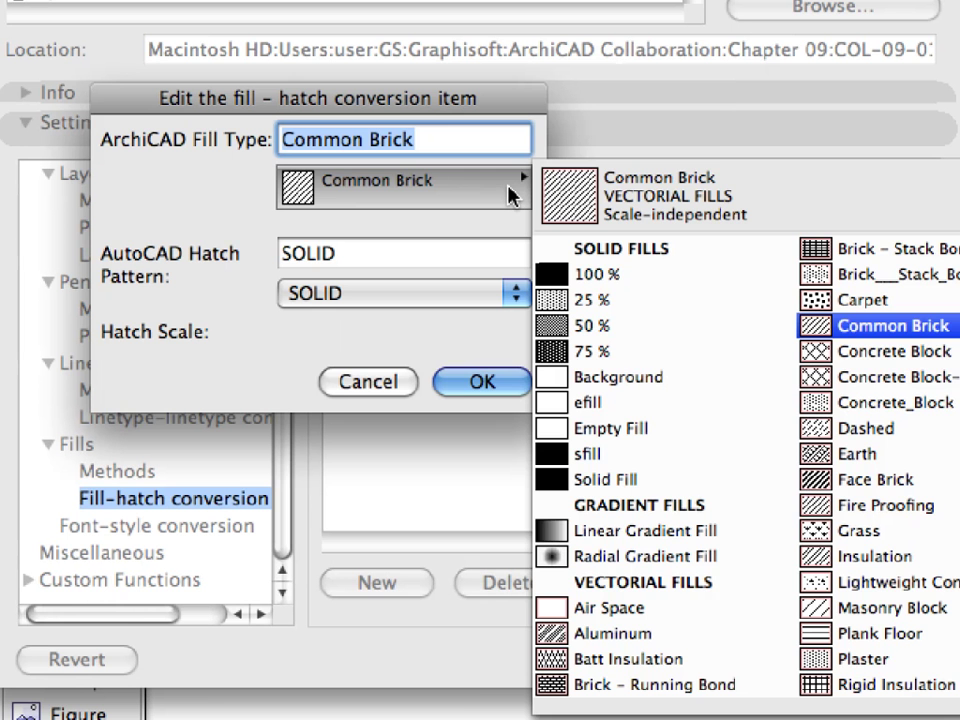
Pair the Common Brick fill with the AutoCAD hatch pattern COMMON BRICK in the fill-hatch conversion item
click(510, 195)
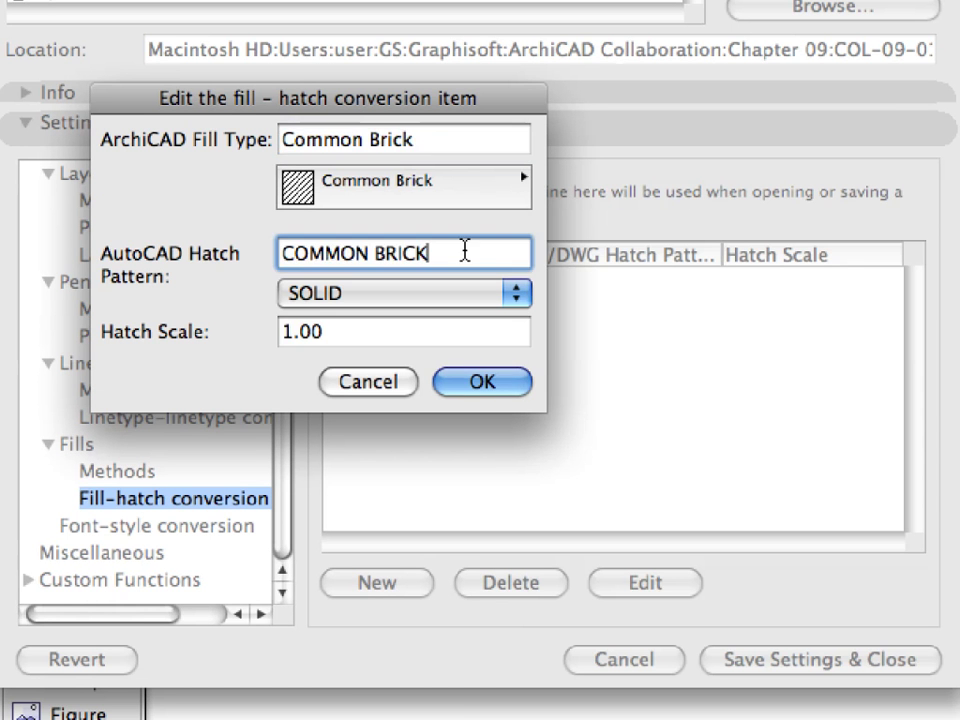
drag(465, 250, 251, 250)
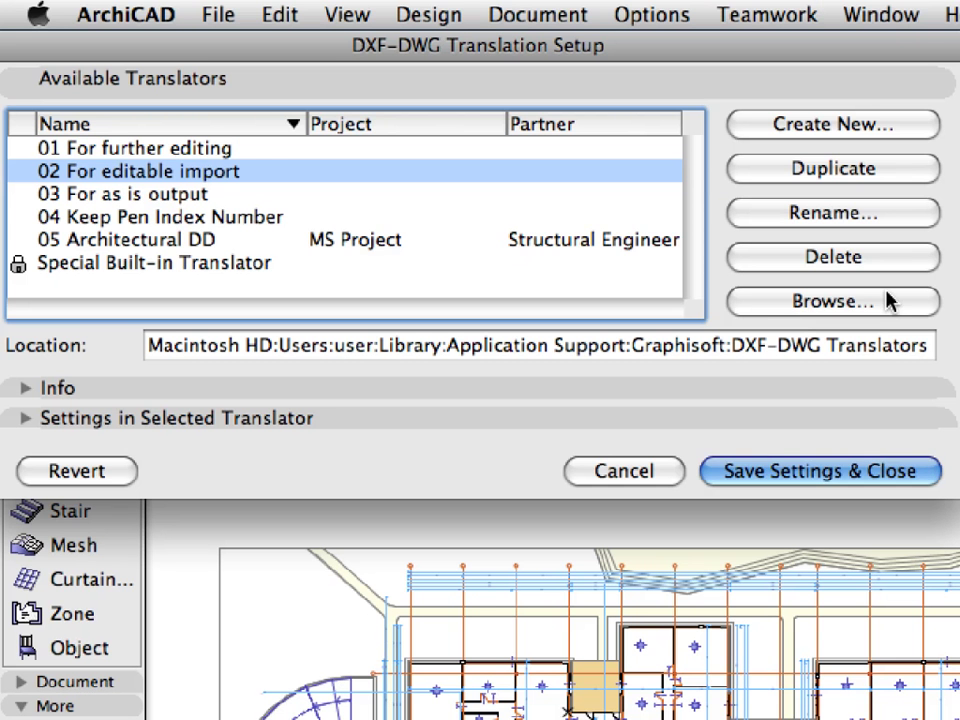
Browse for the translator file COL-09-01-01-Mechanical DWG Translator.Xml
click(885, 242)
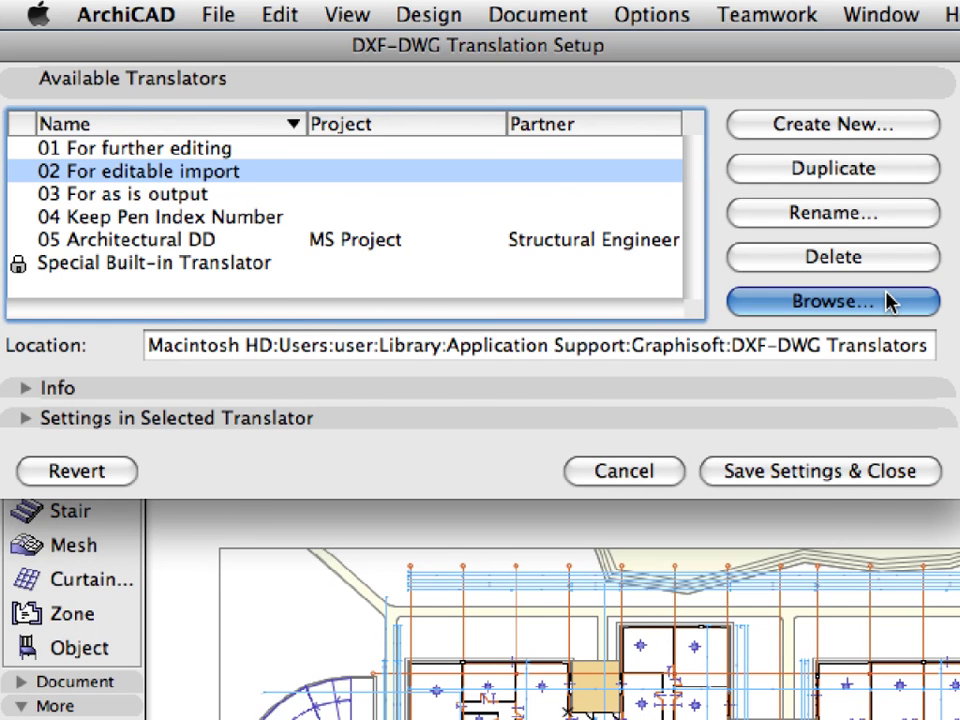
click(550, 190)
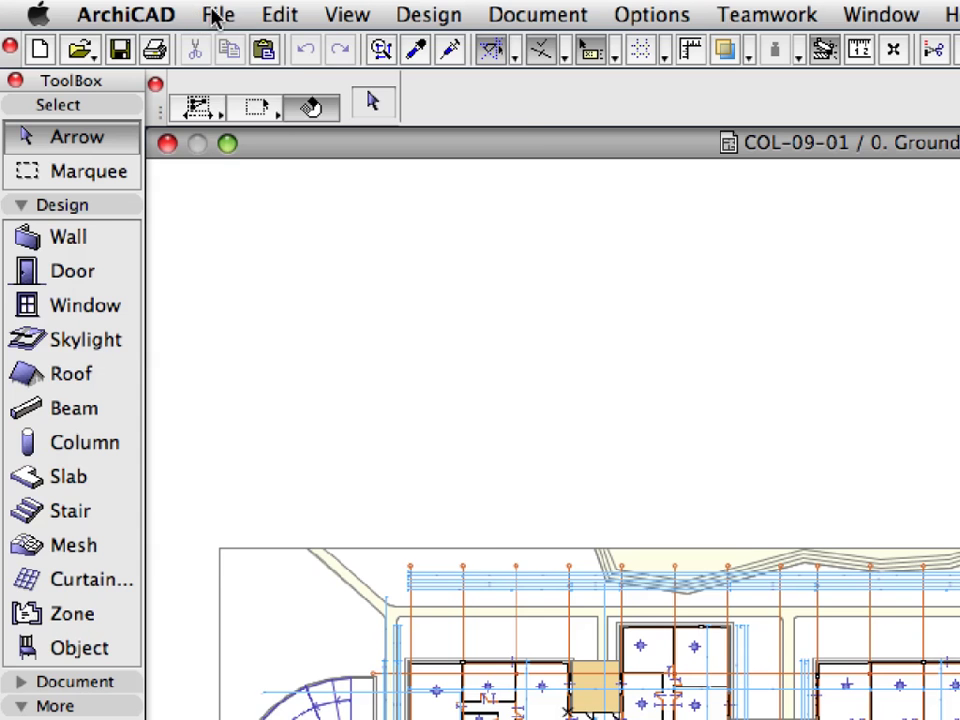
Open the DXF-DWG Translation Setup and add COL-09-01-01-Mechanical DWG Translator.Xml from the Chapter 09 folder to the available translators
click(115, 8)
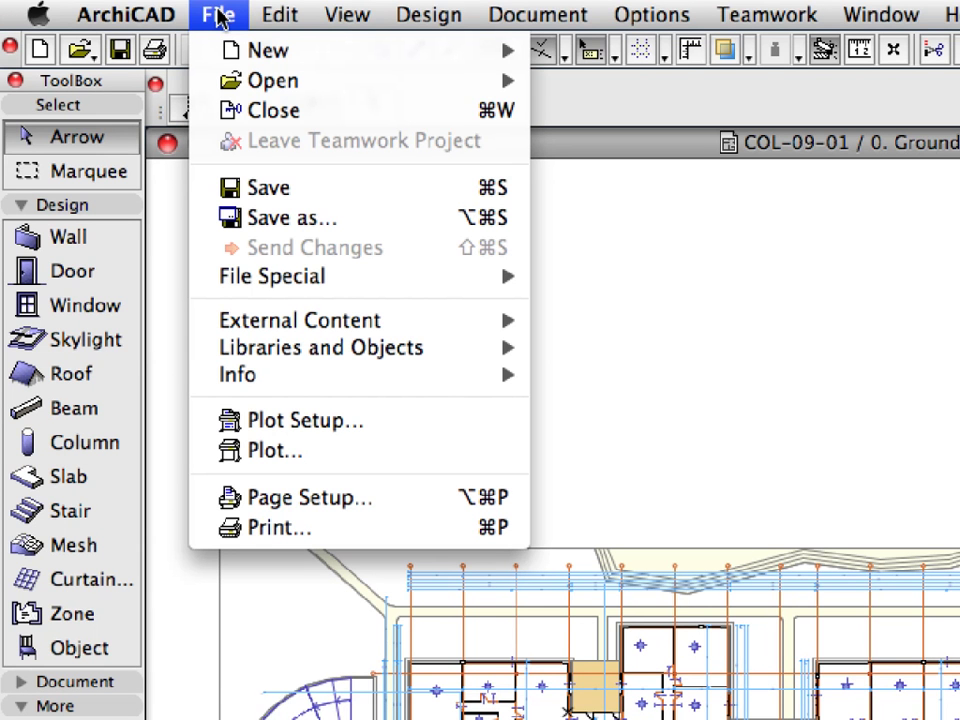
mouse_move(310, 287)
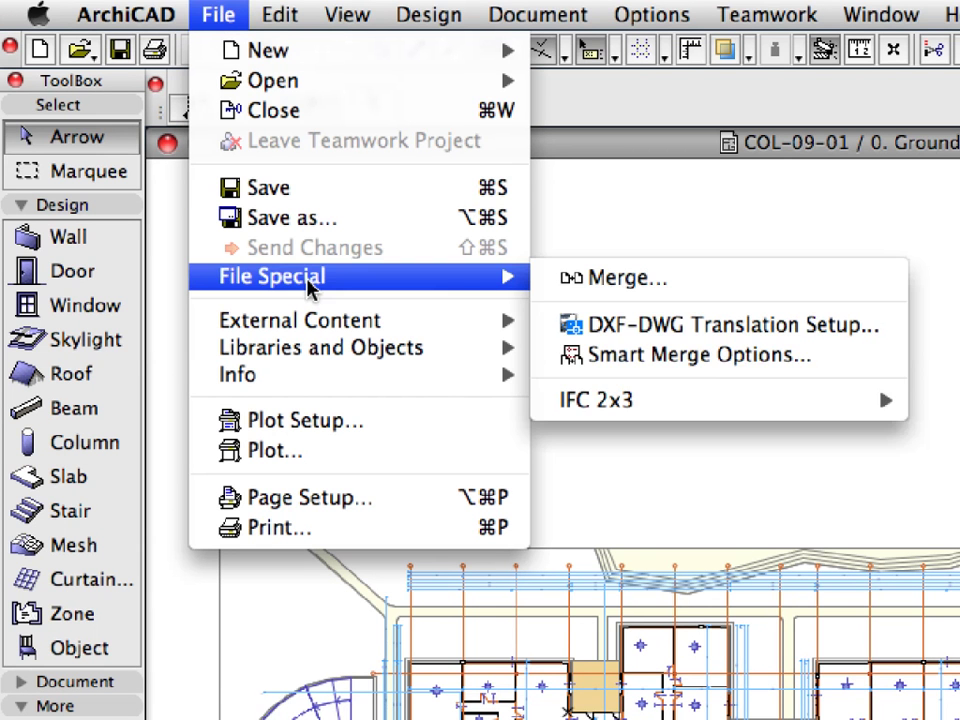
click(638, 328)
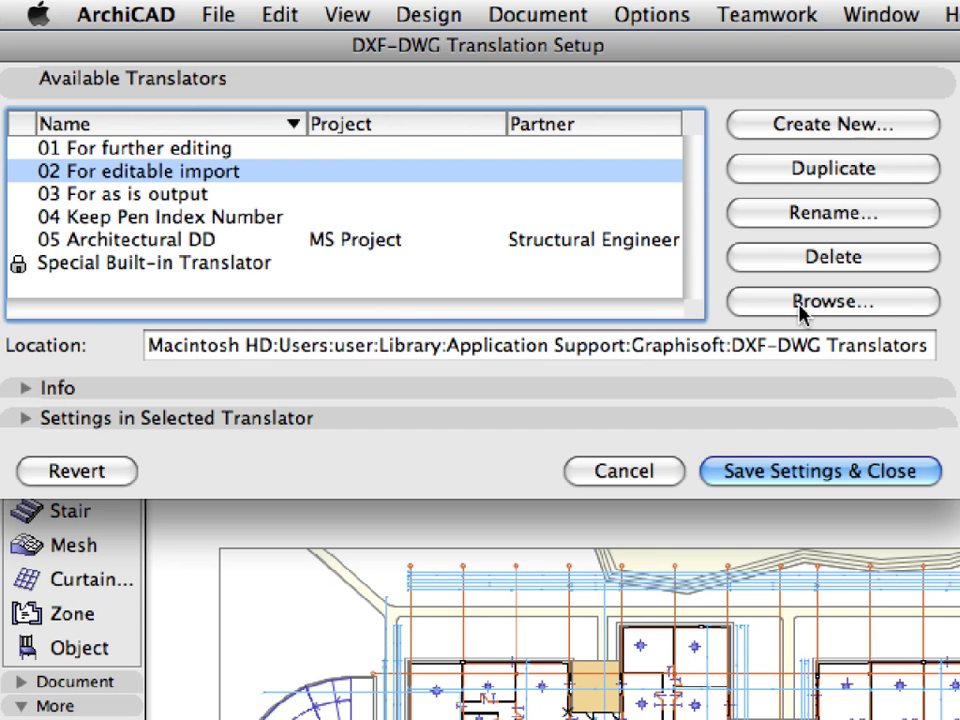
click(887, 302)
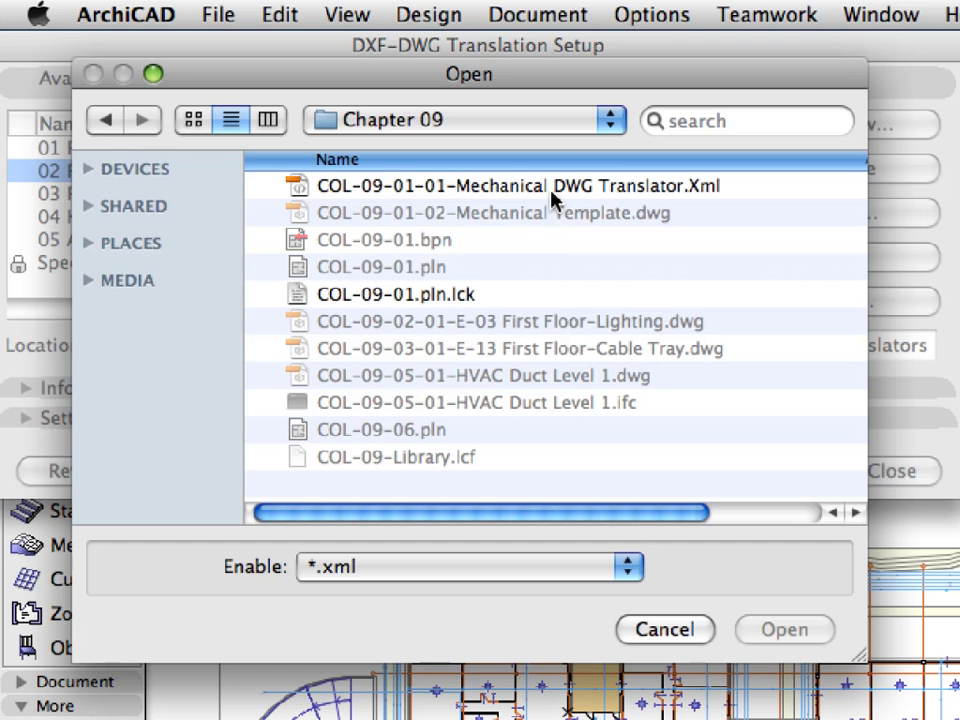
click(551, 188)
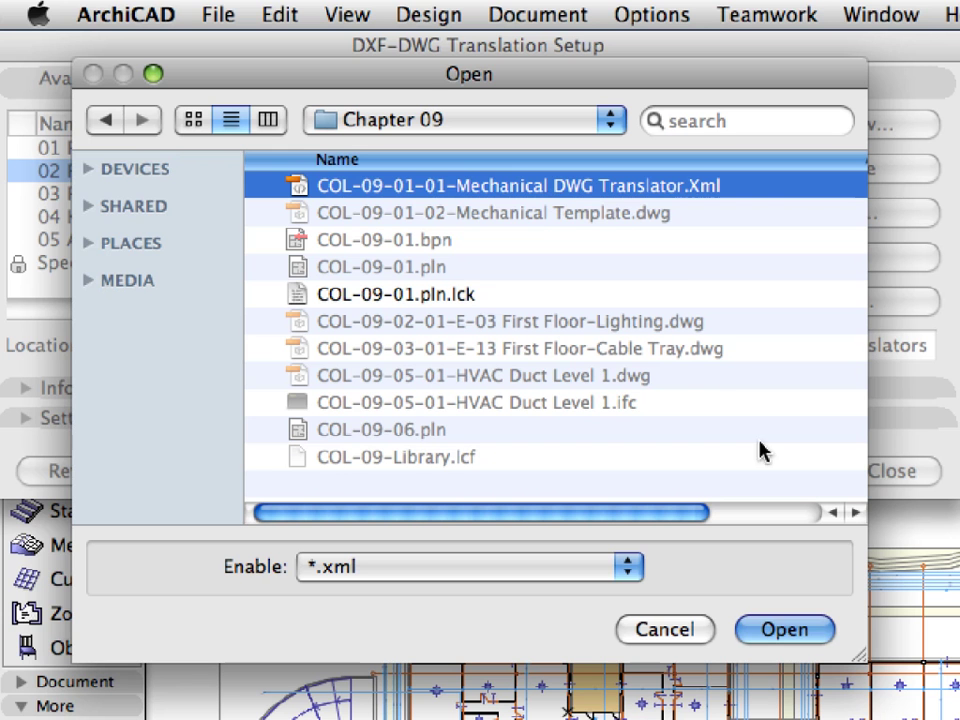
click(819, 630)
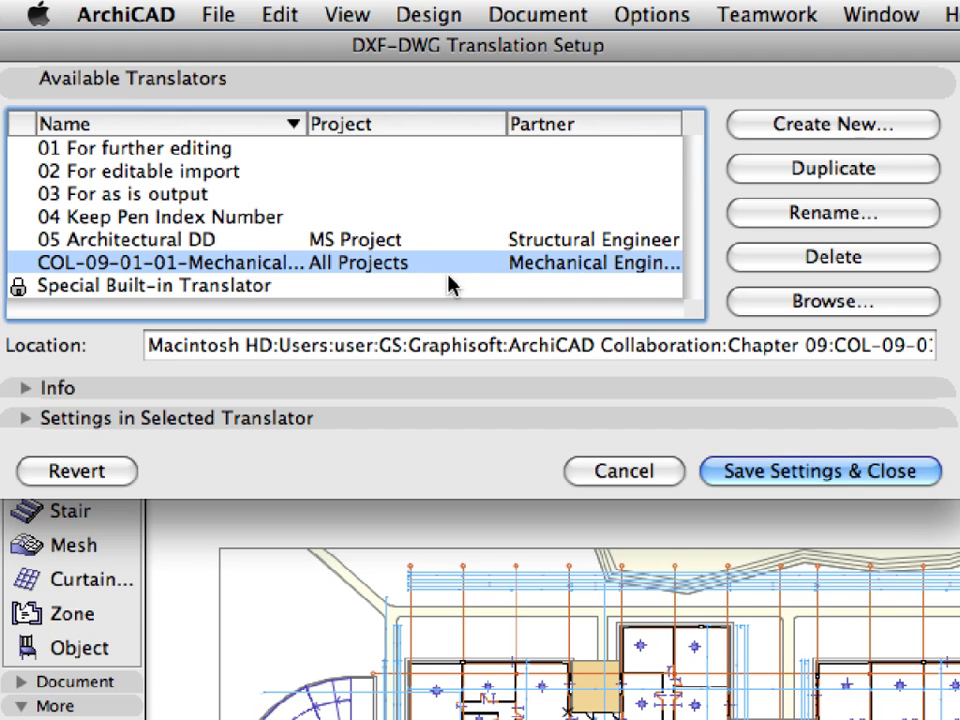
Expand the settings of the loaded mechanical translator and examine its drawing unit and import scale factor
click(439, 419)
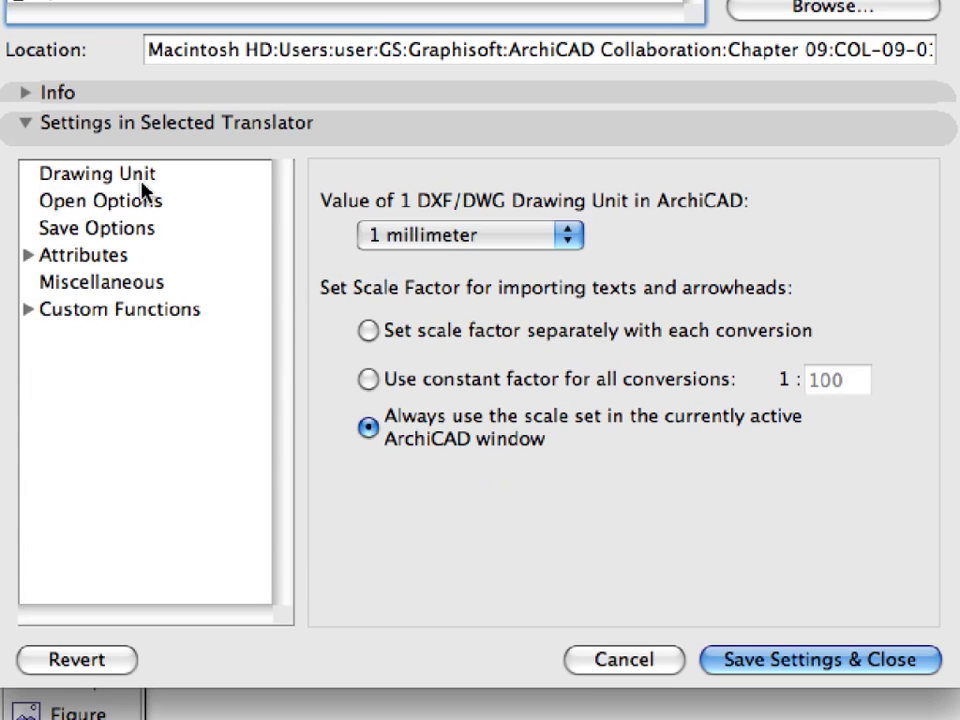
click(140, 474)
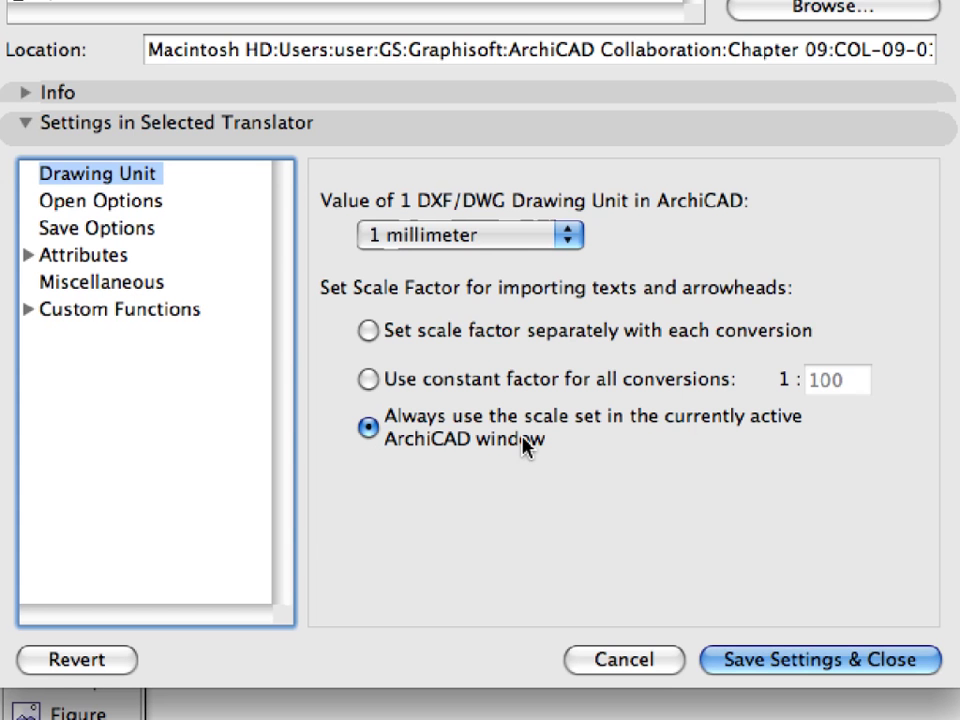
Review how the translator's open options convert AutoCAD blocks, keeping Grouped 2D Elements
click(150, 206)
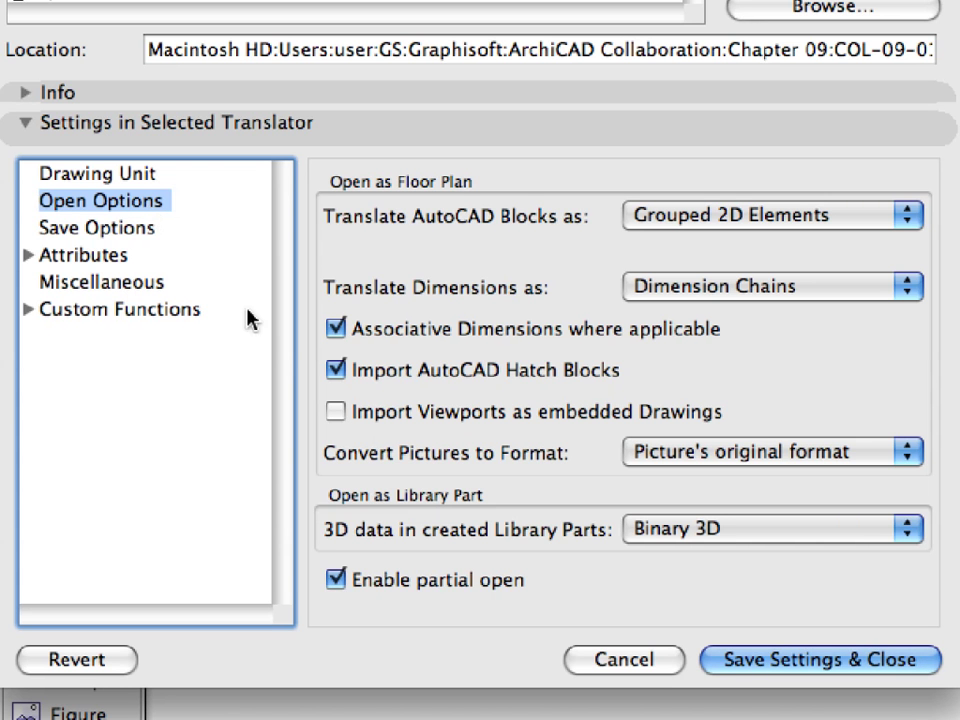
click(912, 218)
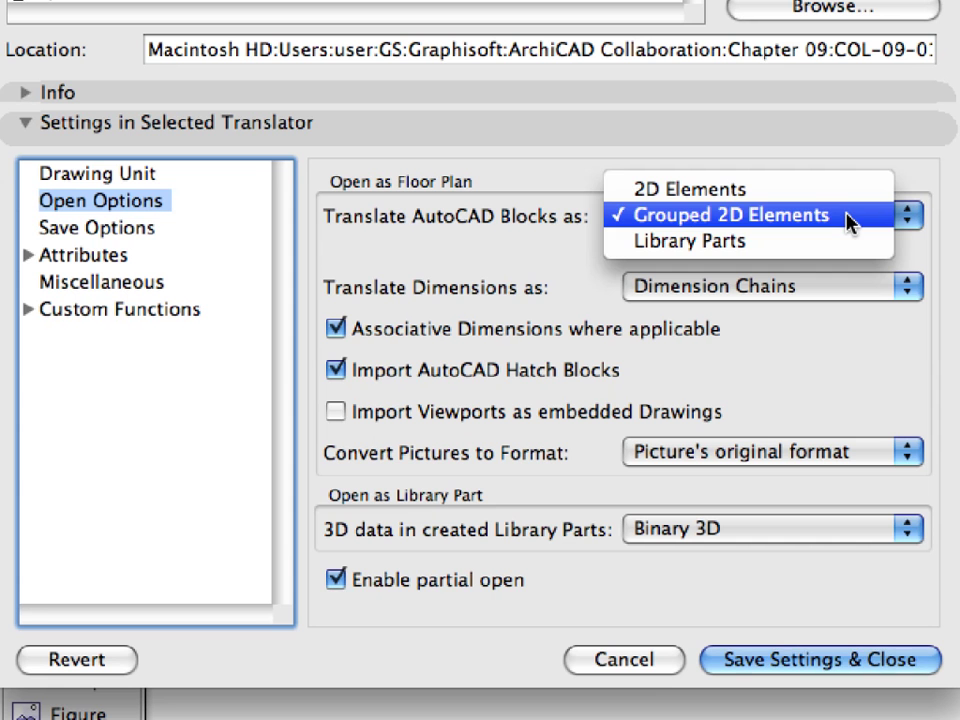
click(847, 214)
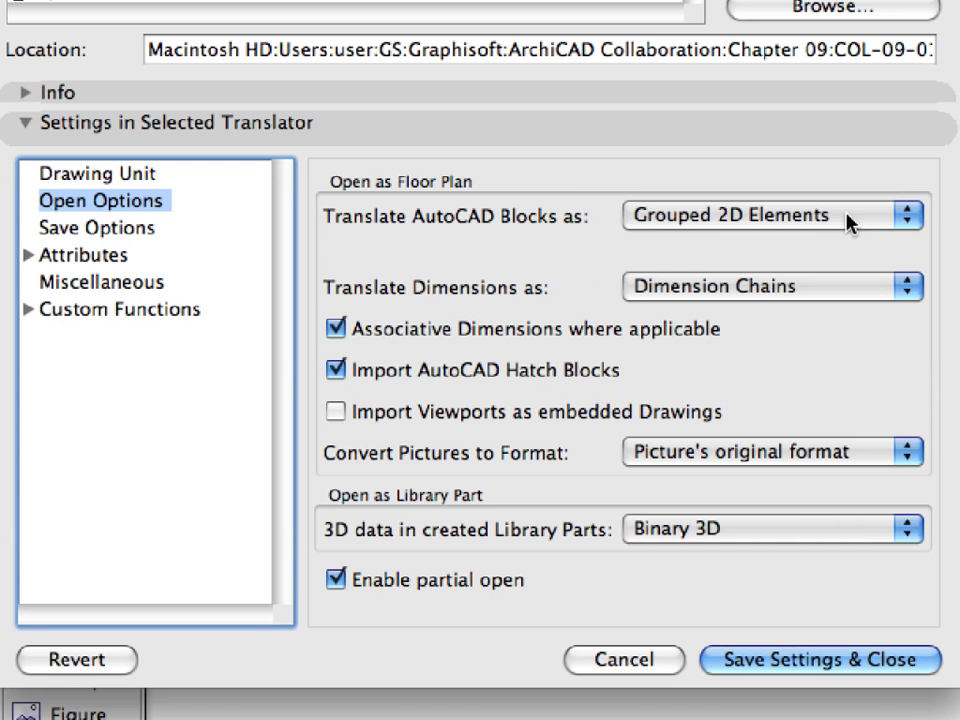
click(847, 214)
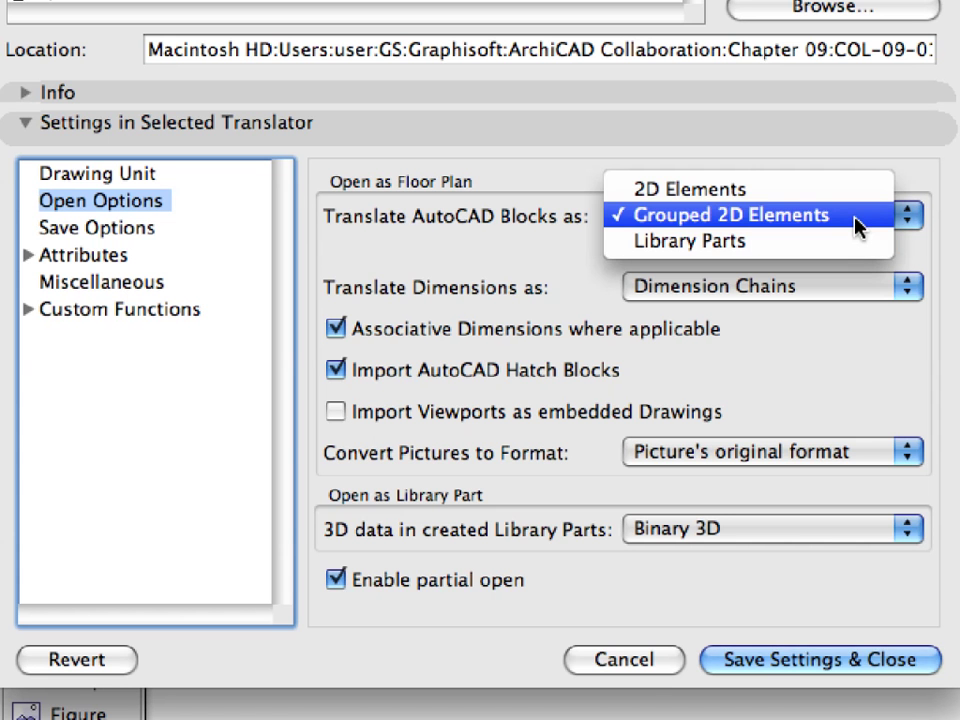
click(855, 222)
Review the dimension translation and picture format choices, keeping Dimension Chains and Picture's original format
click(905, 287)
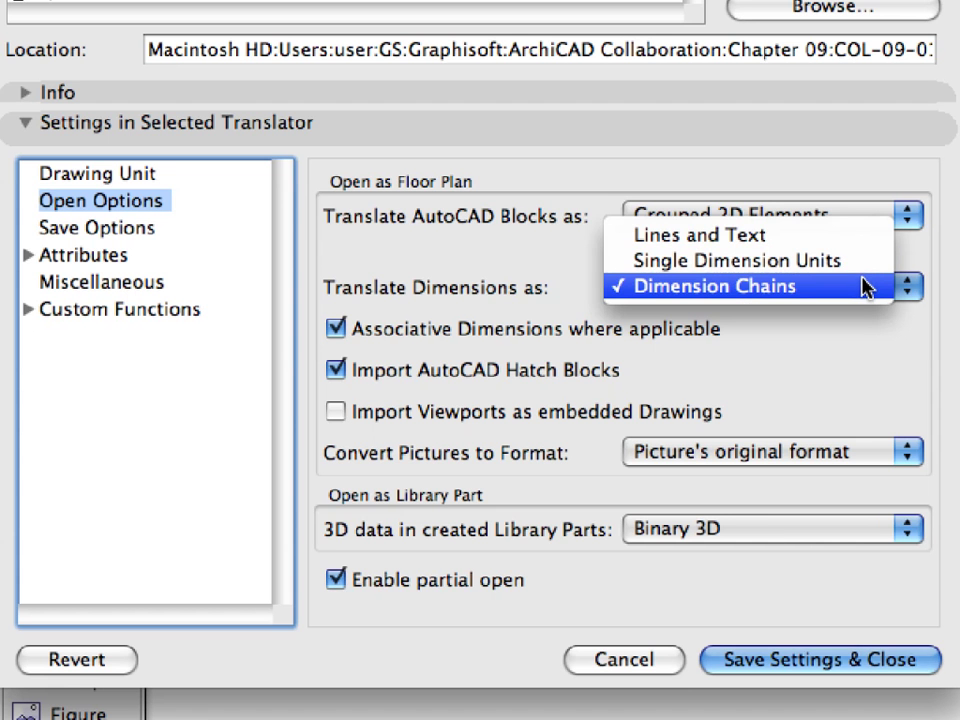
click(865, 288)
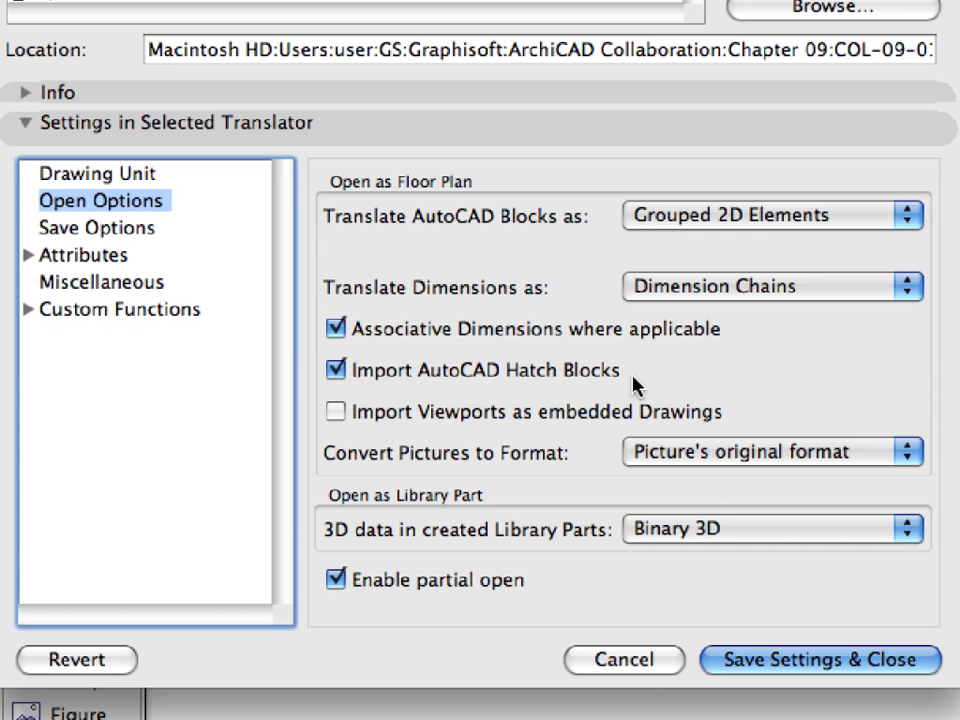
click(911, 454)
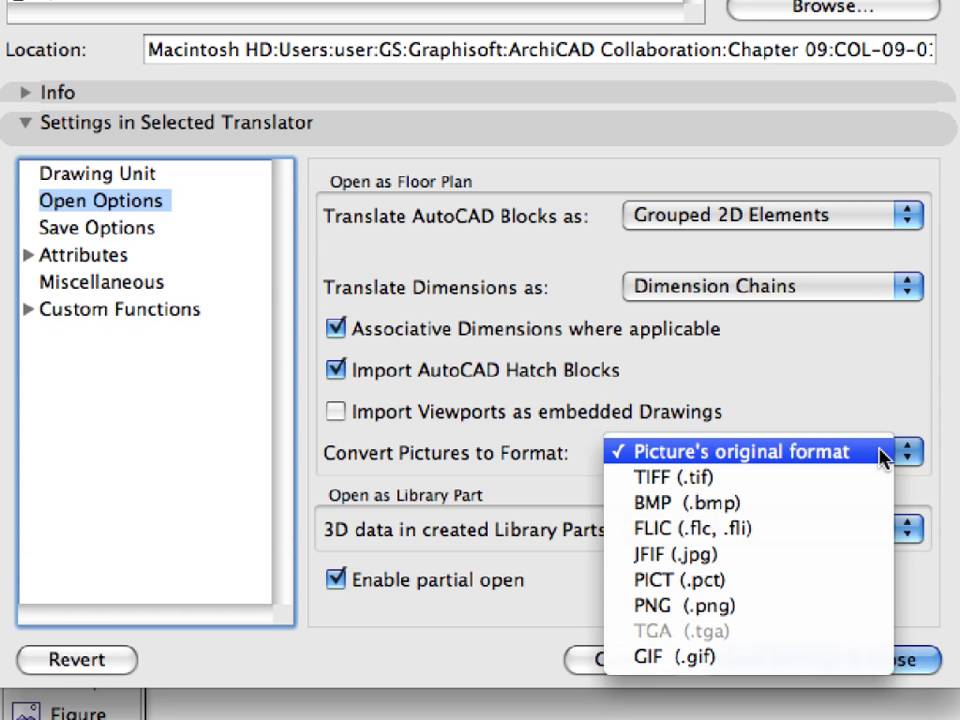
click(882, 453)
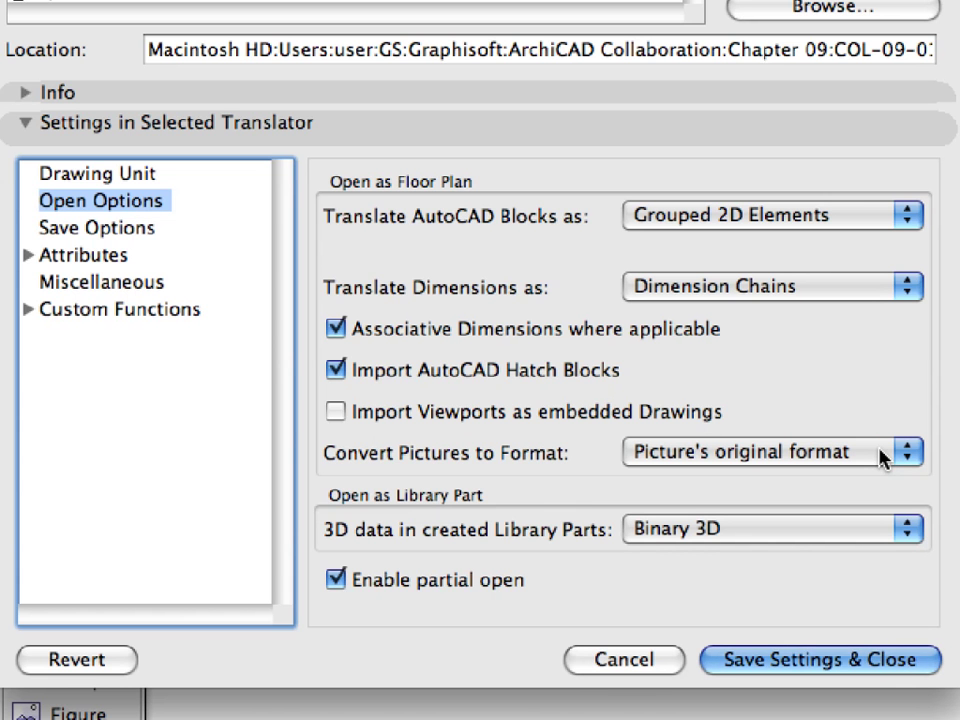
Keep Binary 3D for created library parts and assign COL-09-01-02-Mechanical Template.dwg from Chapter 09 as the template file in the save options
click(912, 539)
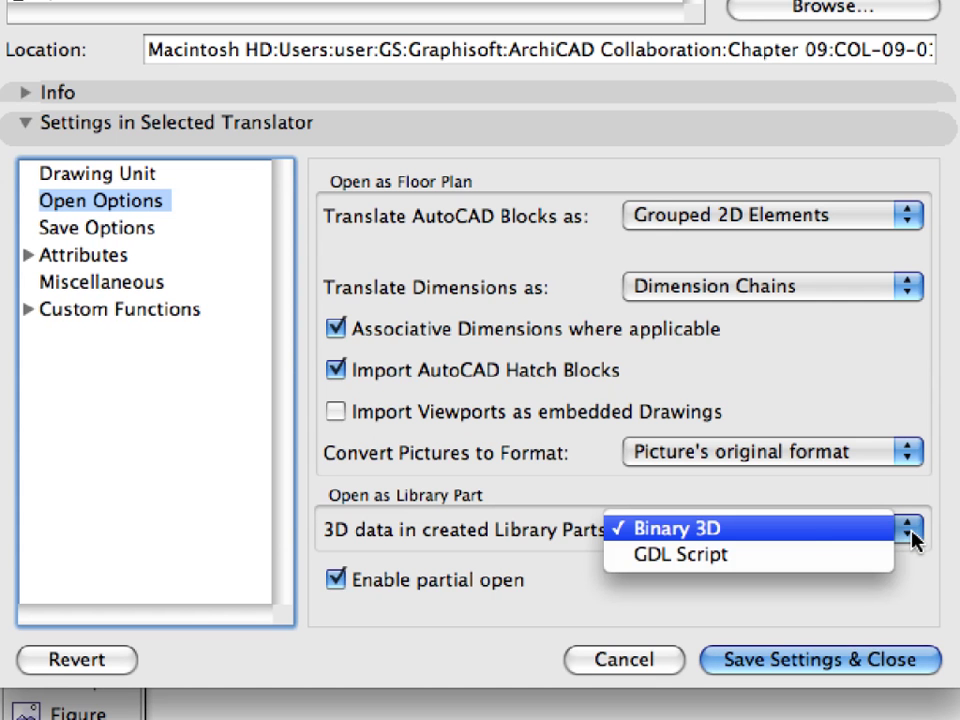
click(808, 530)
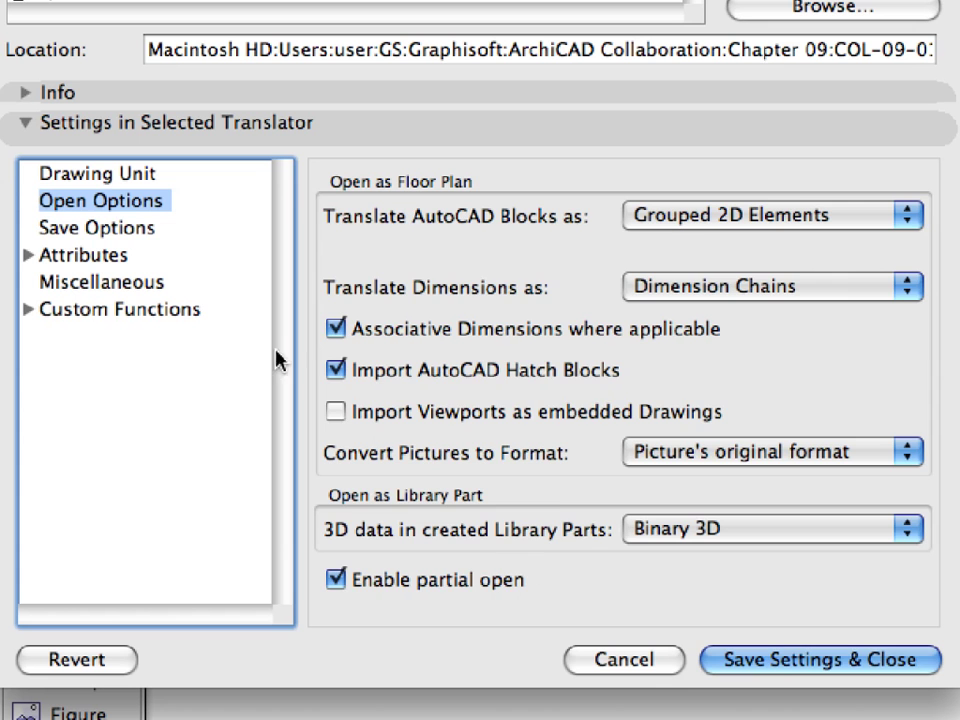
click(140, 232)
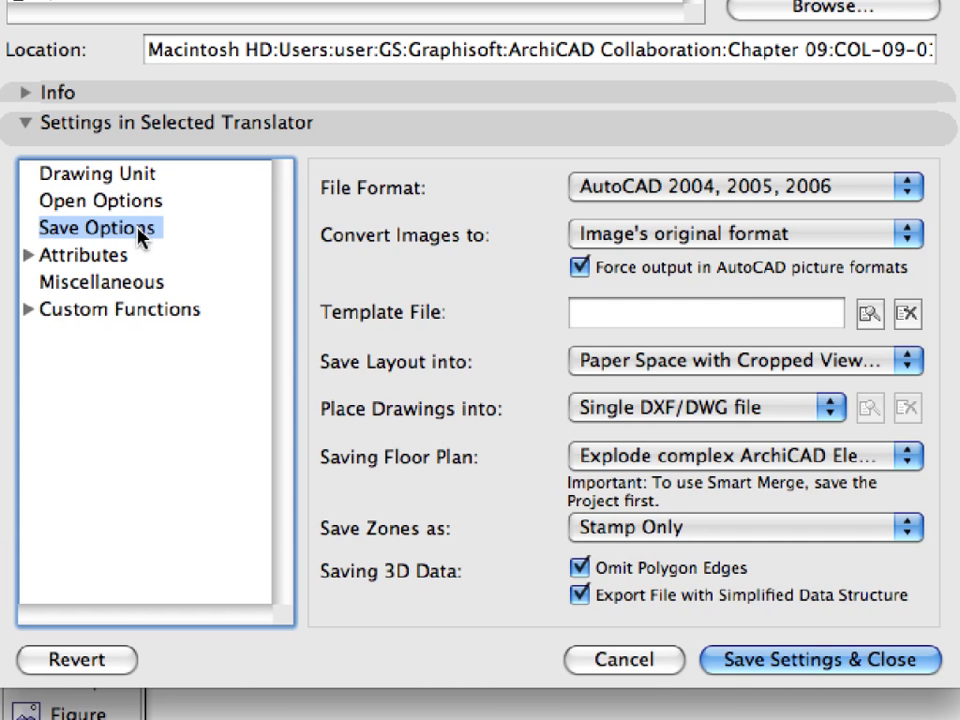
click(870, 314)
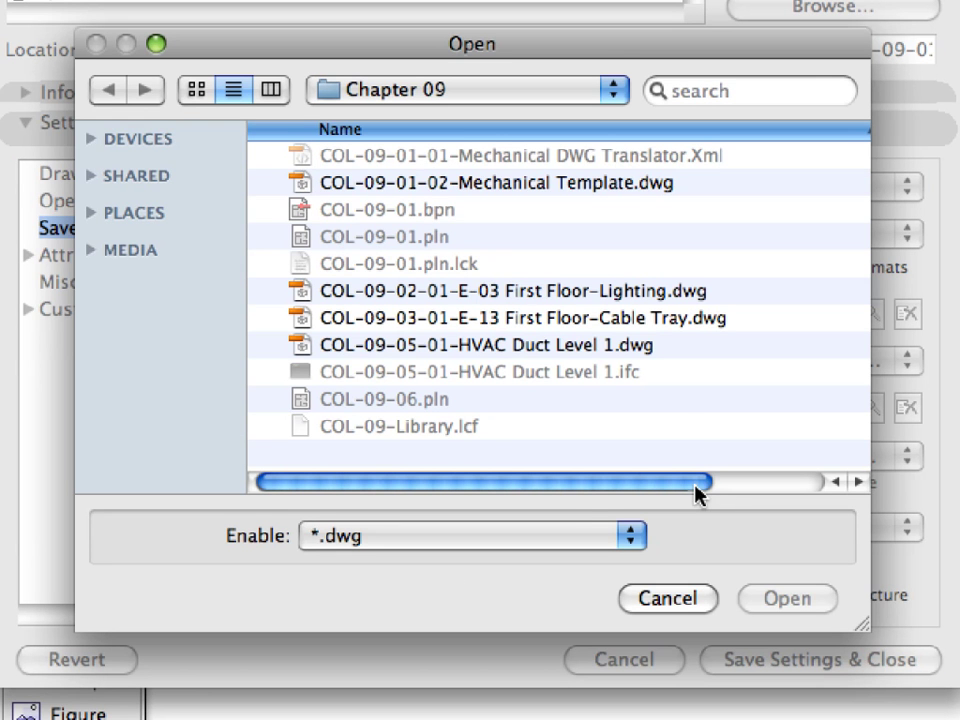
click(680, 196)
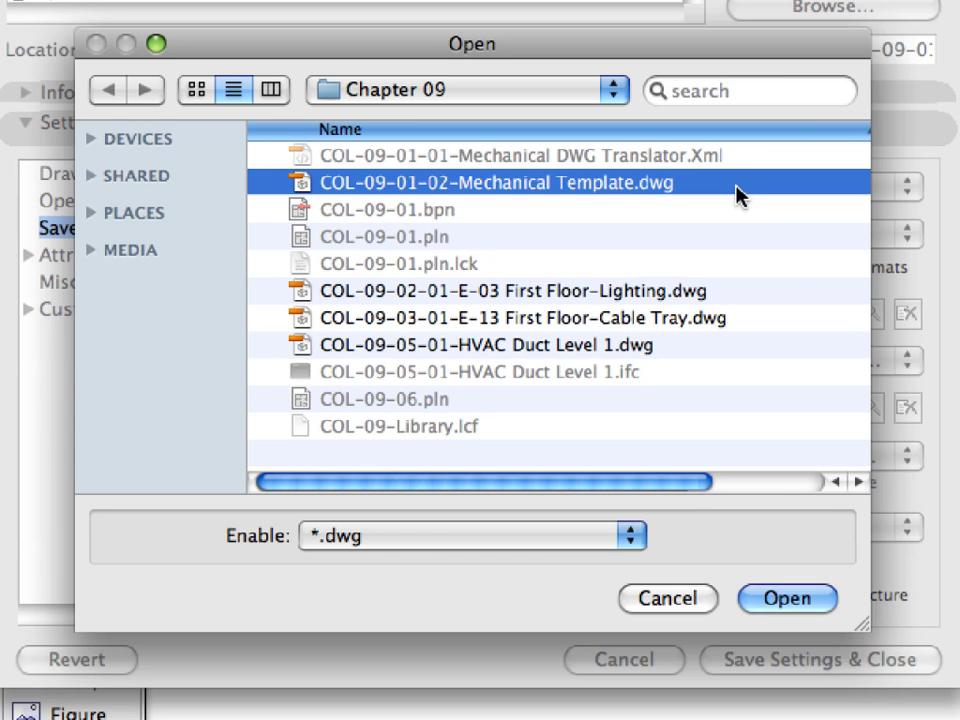
click(788, 598)
drag(623, 314, 853, 315)
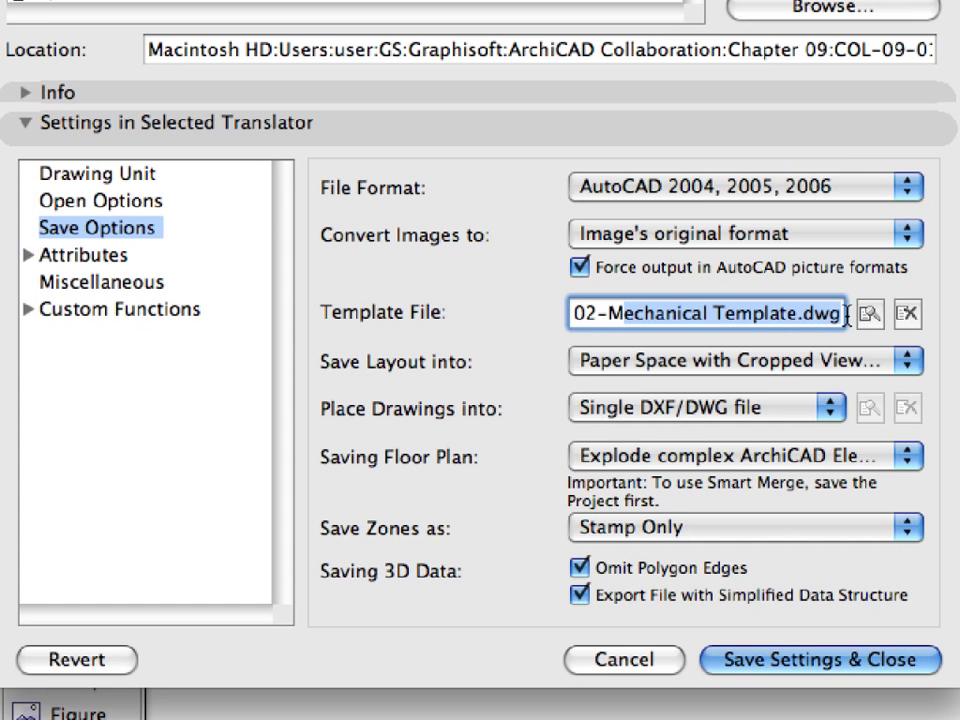
click(830, 314)
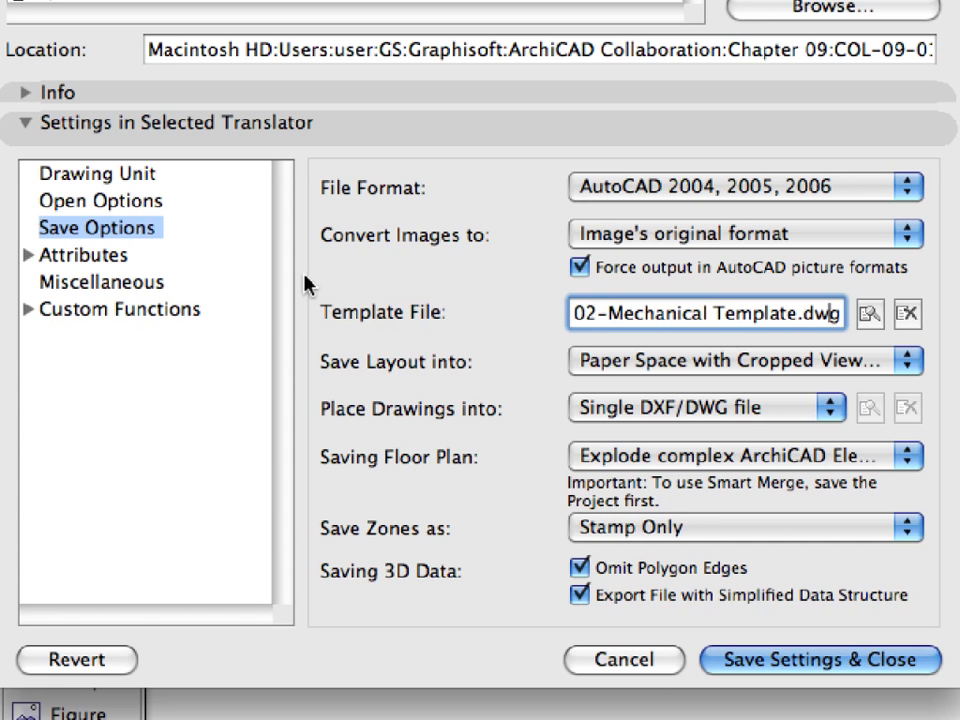
Review the layer methods under the translator's attributes, keeping ArchiCAD Layers for layer creation and Visible Layers only for saved elements
click(64, 252)
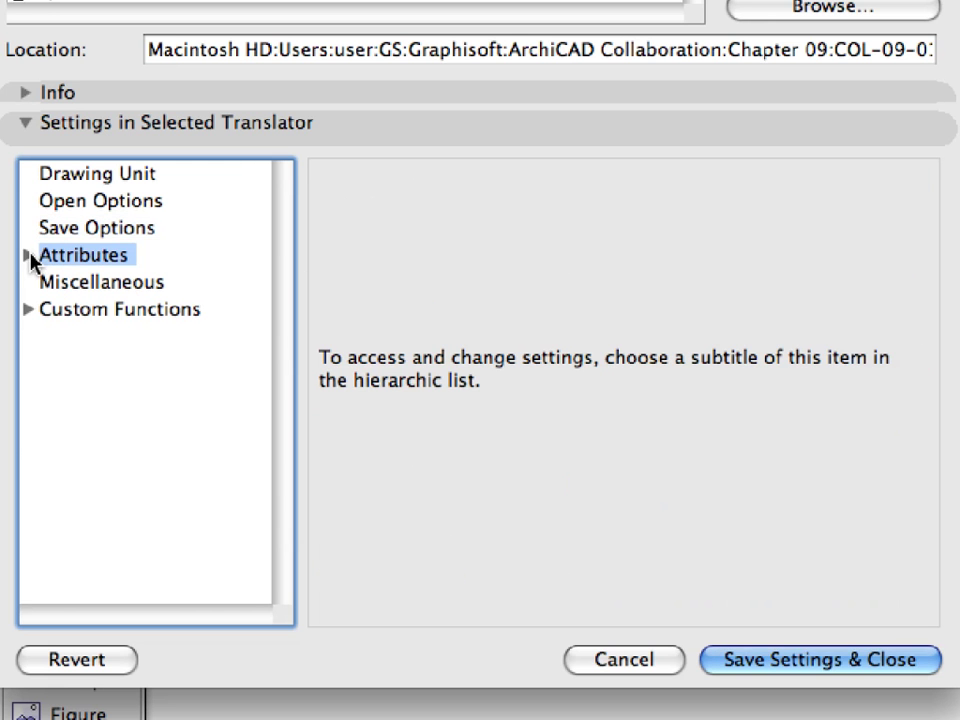
click(28, 256)
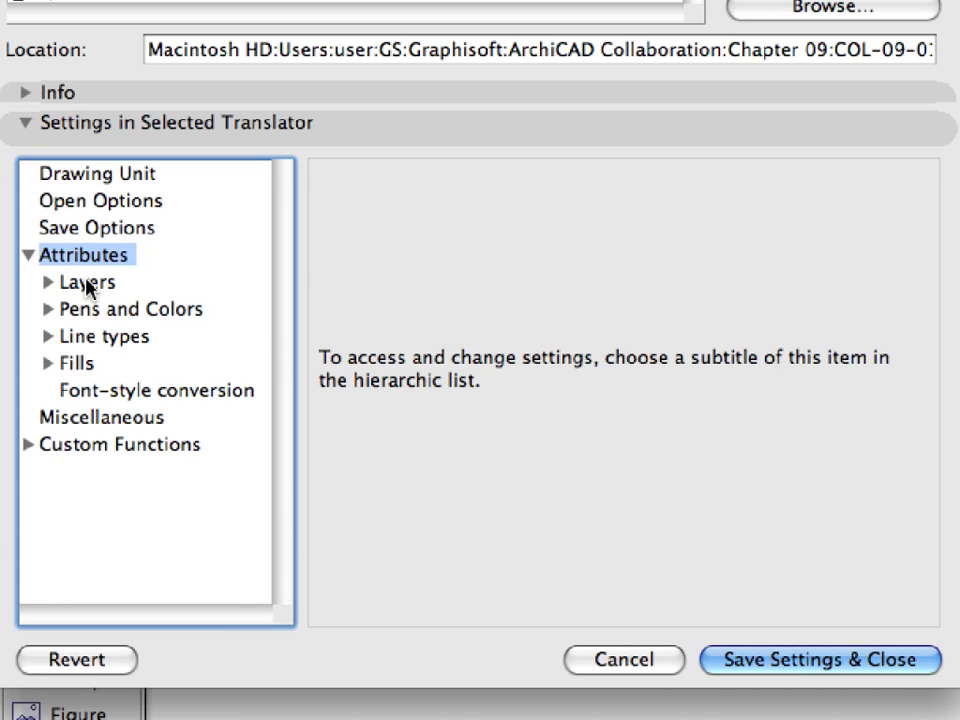
click(48, 284)
click(113, 311)
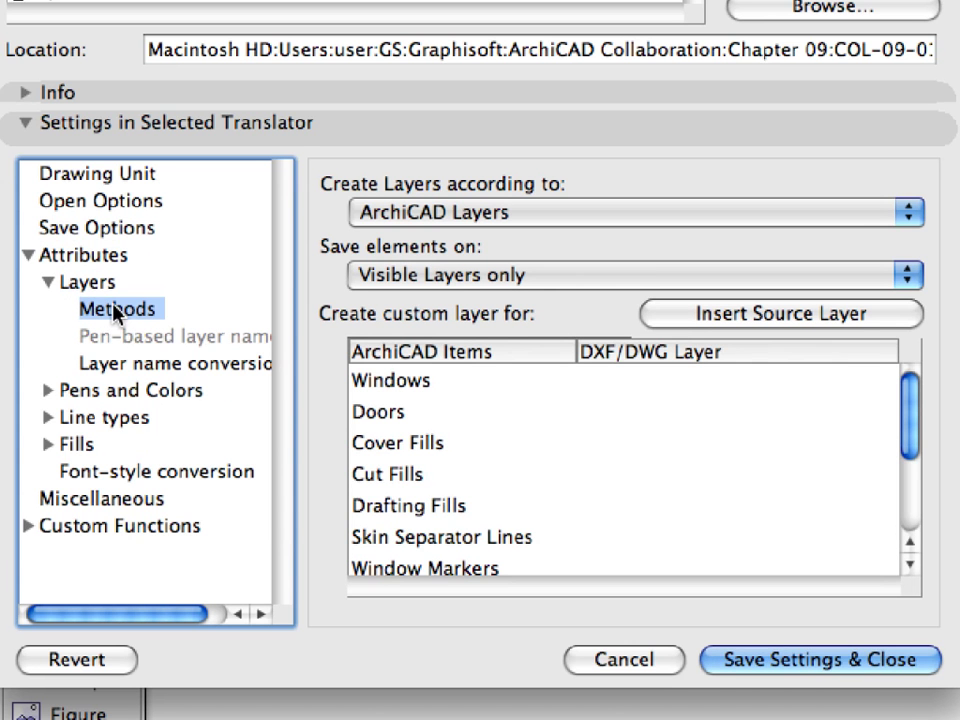
click(906, 218)
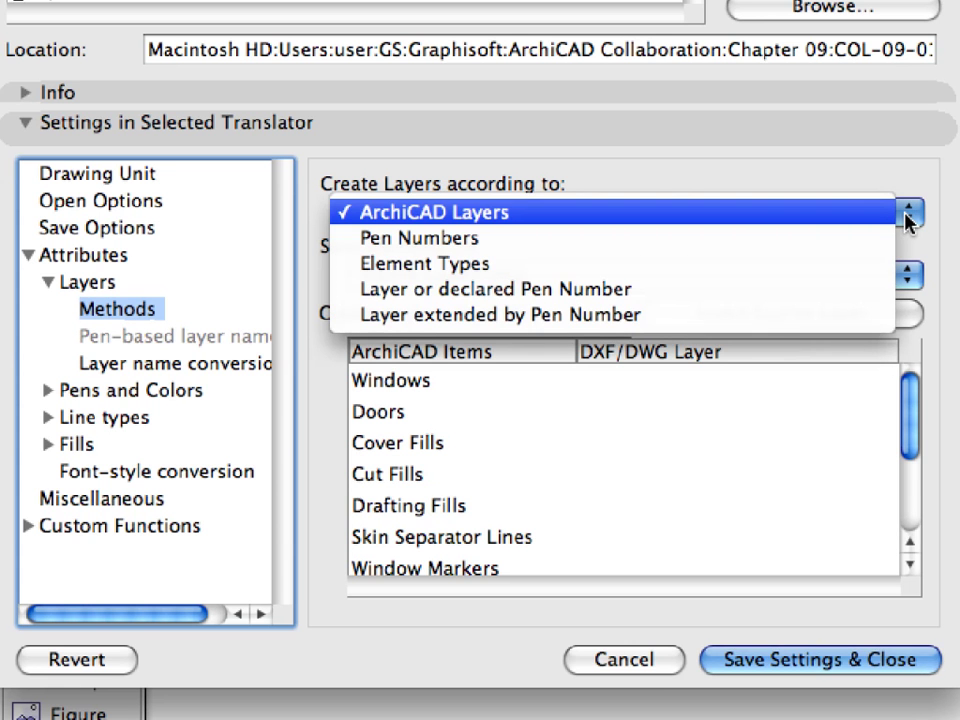
click(906, 218)
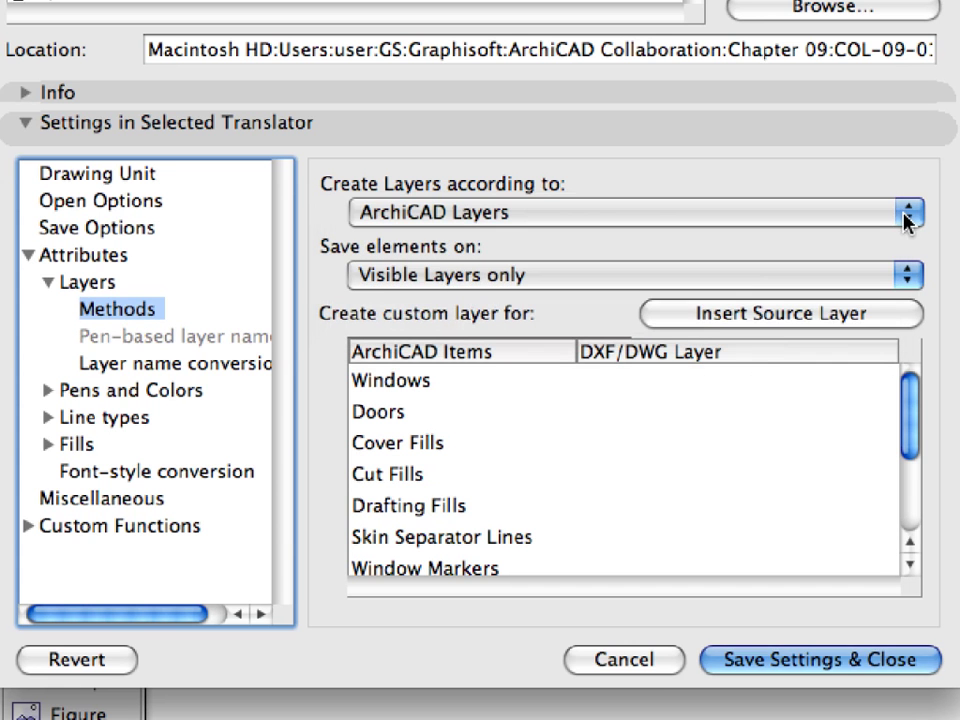
click(910, 274)
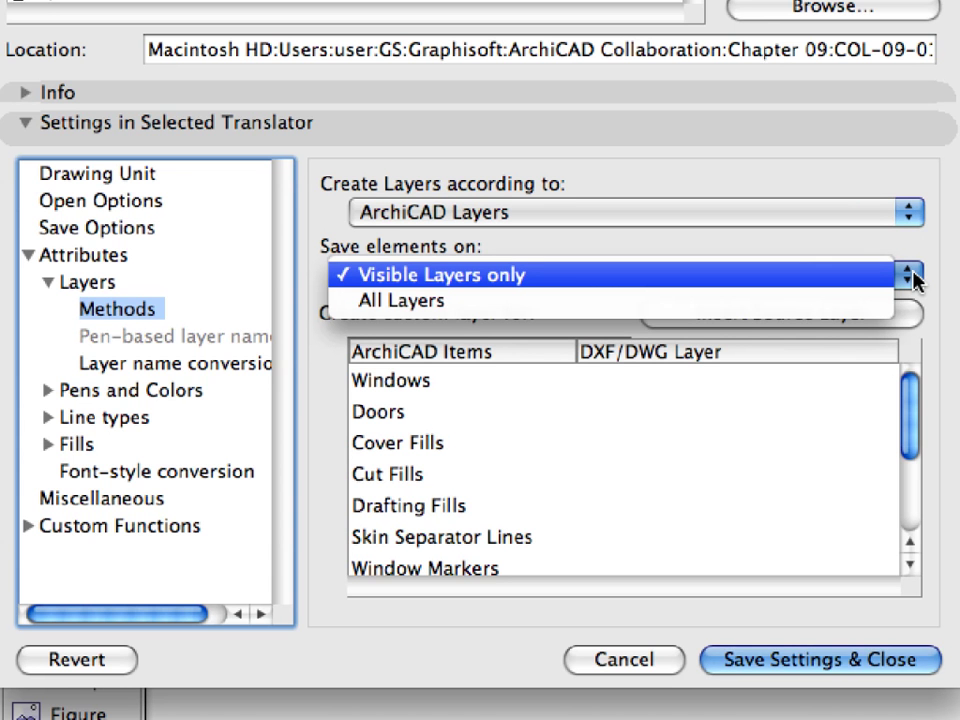
click(913, 278)
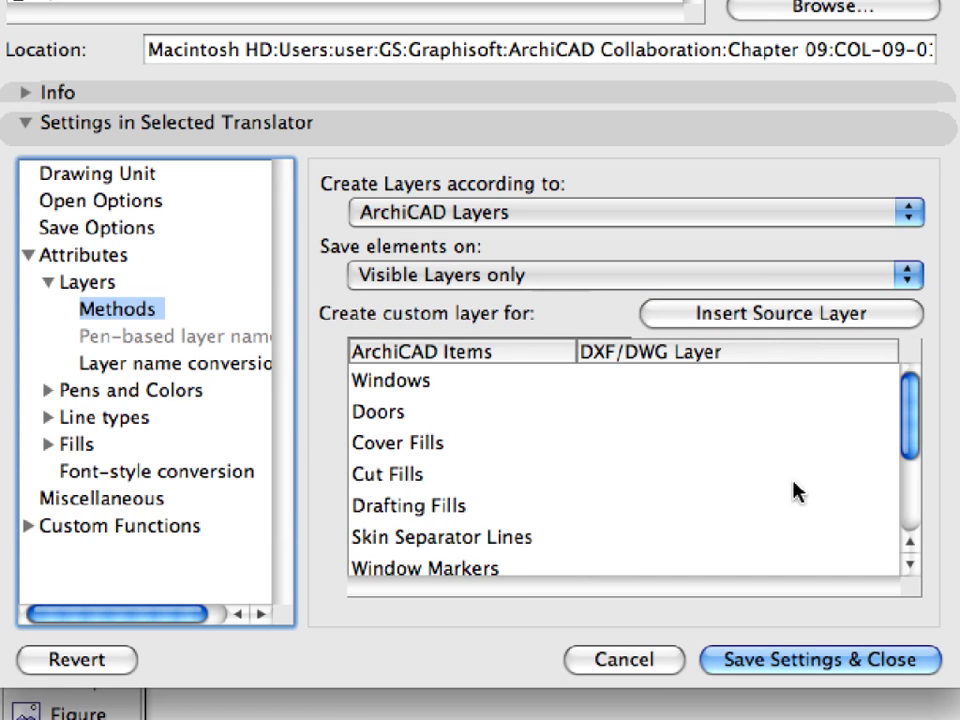
Examine the custom DXF/DWG layer assignments for the Windows and Doors items
mouse_move(910, 428)
mouse_down()
mouse_move(911, 448)
mouse_move(912, 428)
mouse_up()
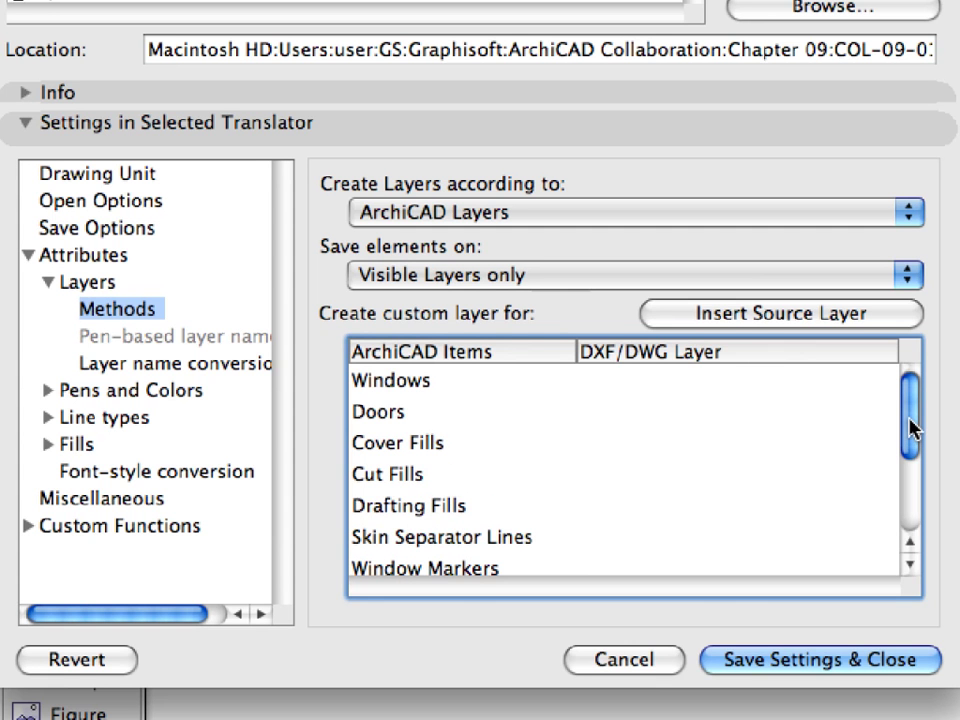
click(388, 390)
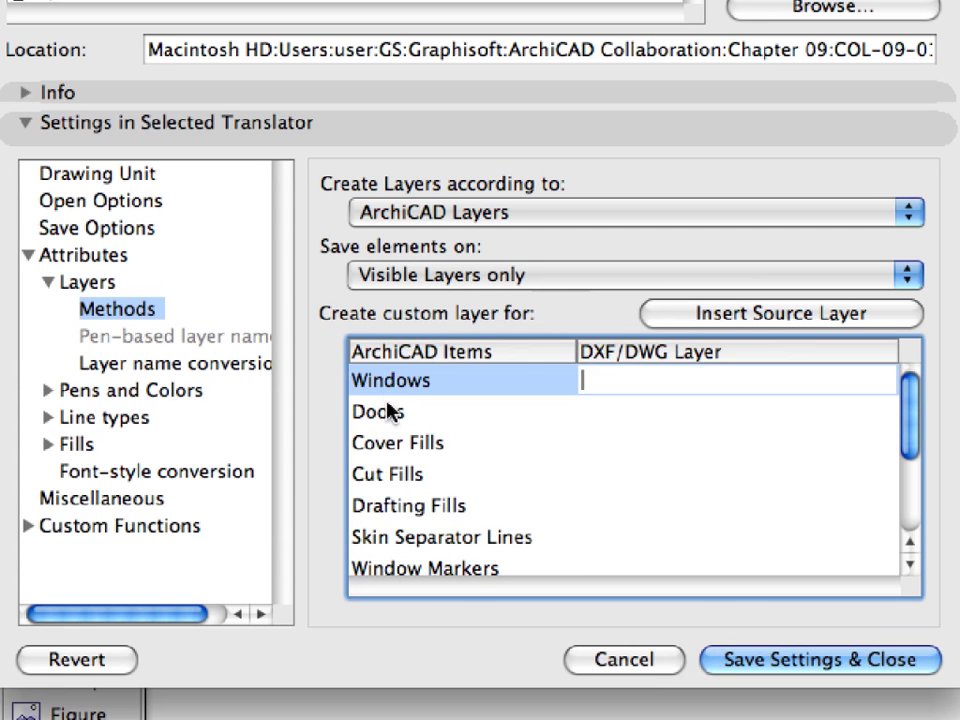
click(384, 411)
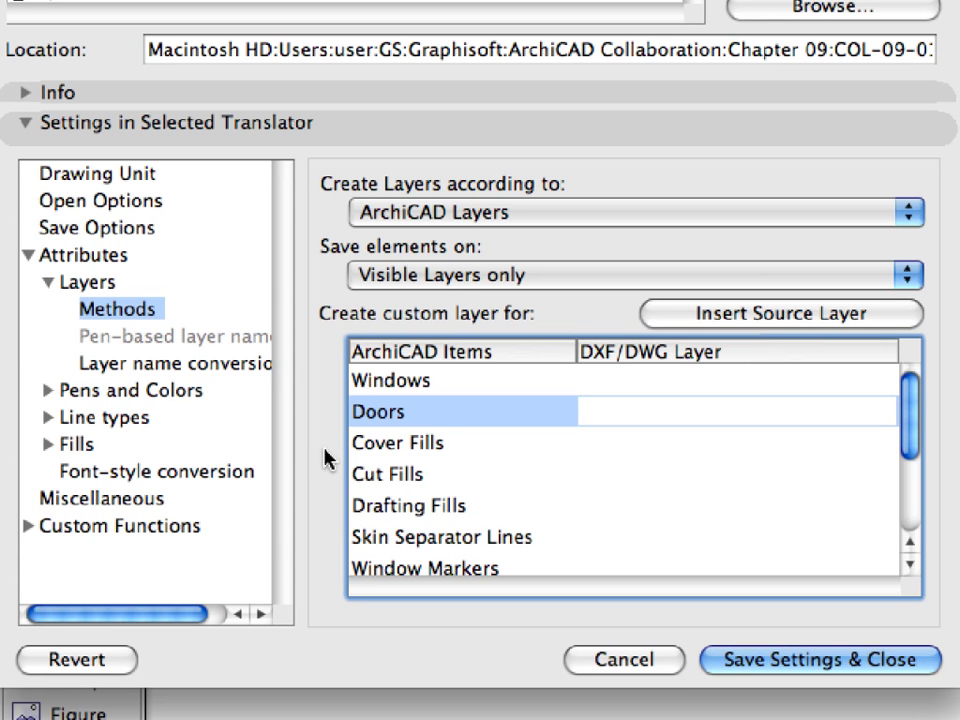
Edit the ArchiCAD Layer item in the layer name conversion table so it converts to DWG template layer 0
click(113, 364)
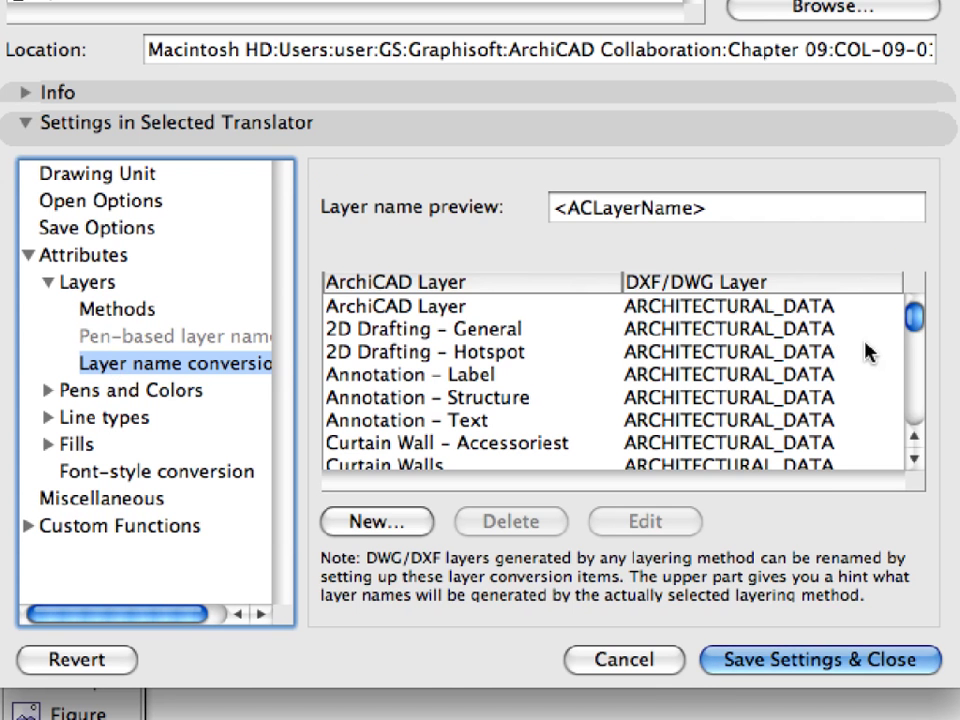
click(914, 324)
mouse_move(914, 324)
mouse_down()
mouse_move(914, 420)
mouse_move(916, 321)
mouse_up()
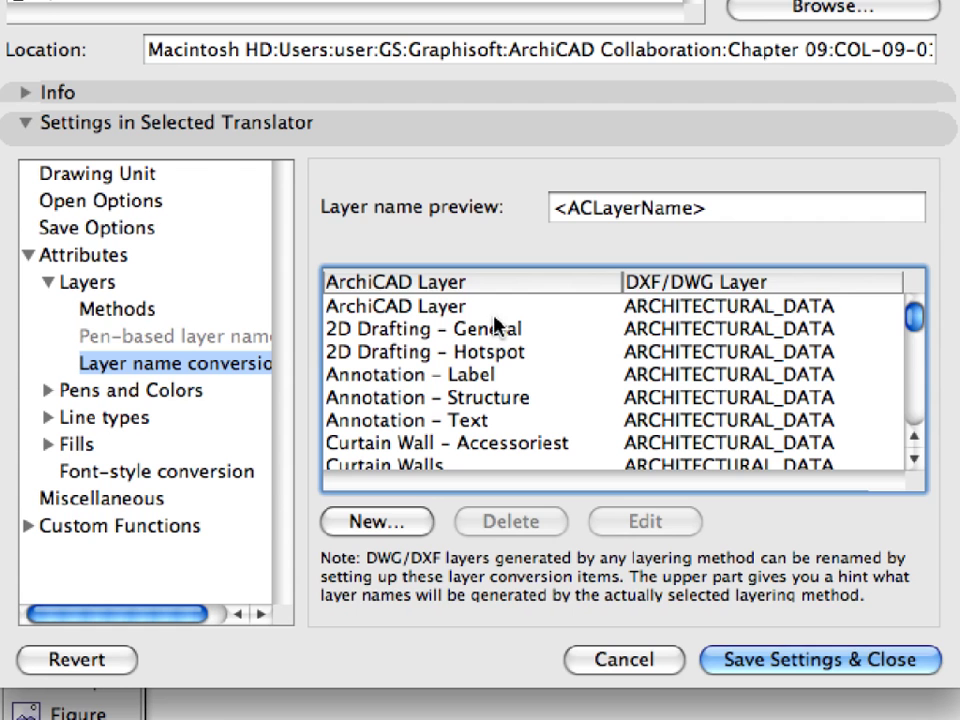
click(440, 316)
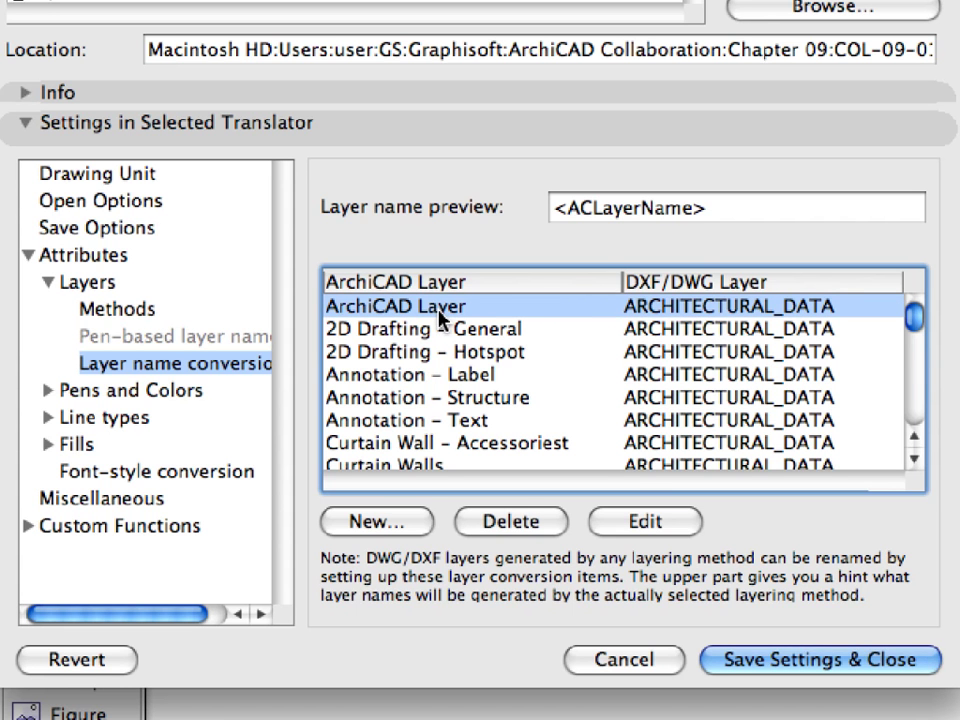
click(674, 528)
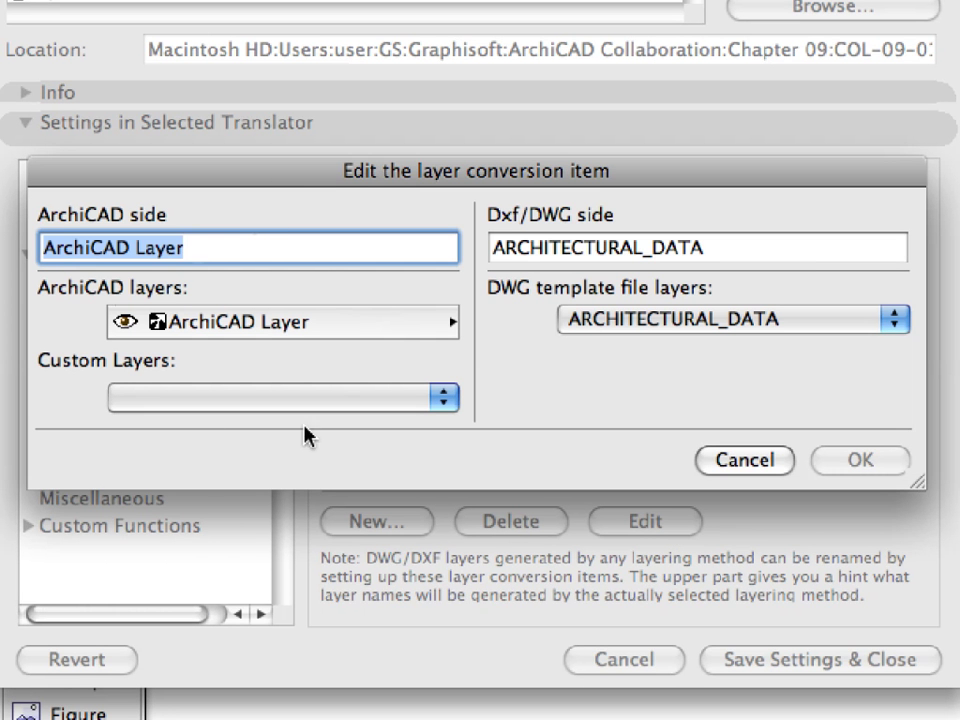
click(450, 325)
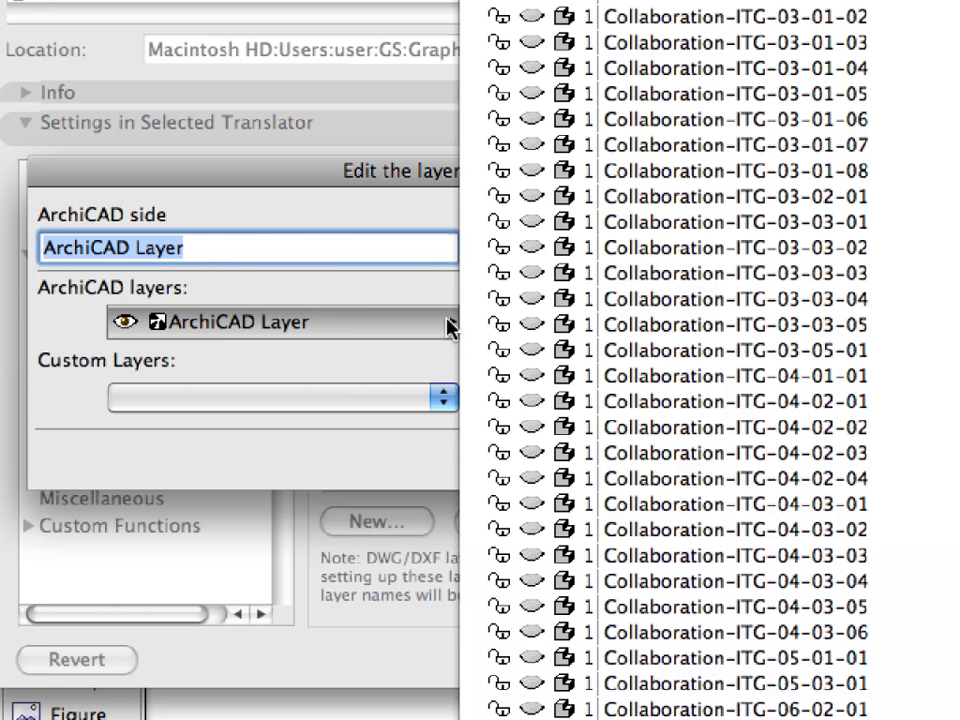
click(450, 325)
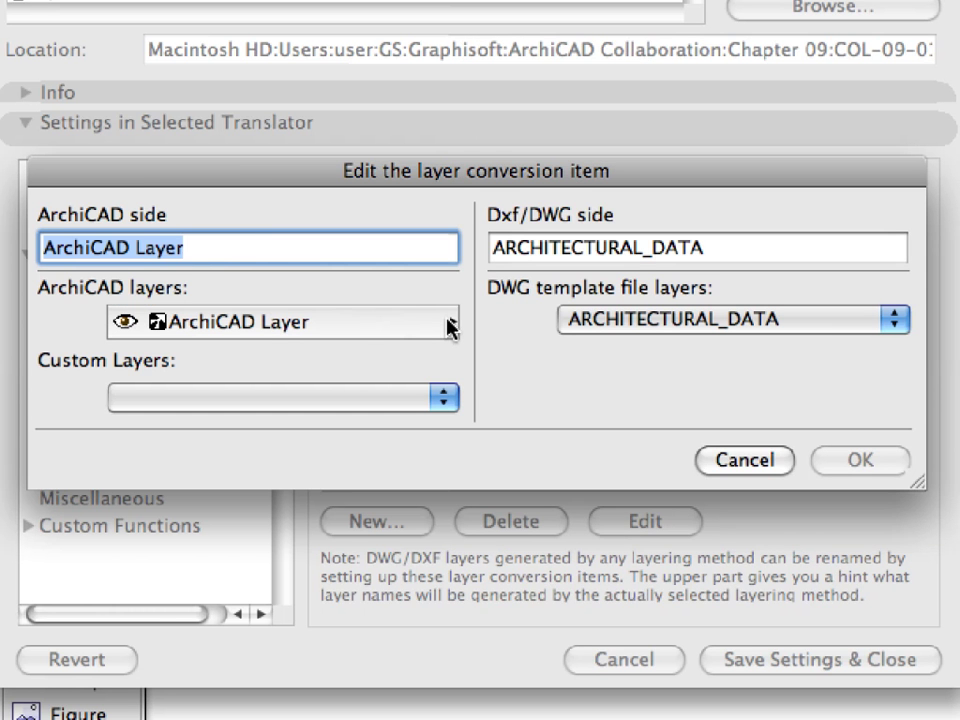
click(842, 322)
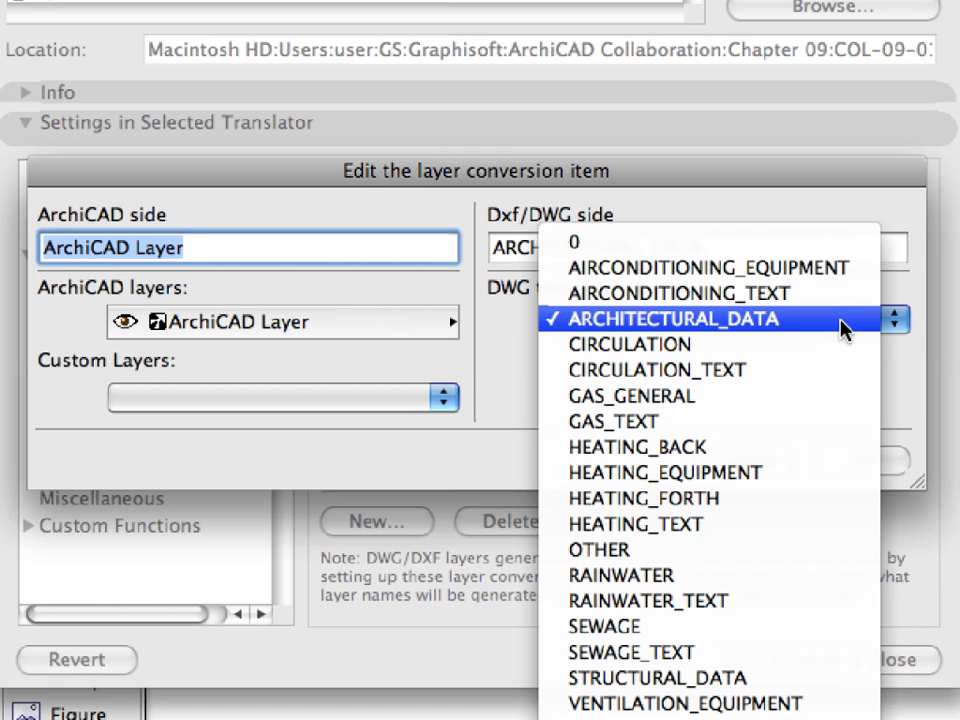
click(842, 320)
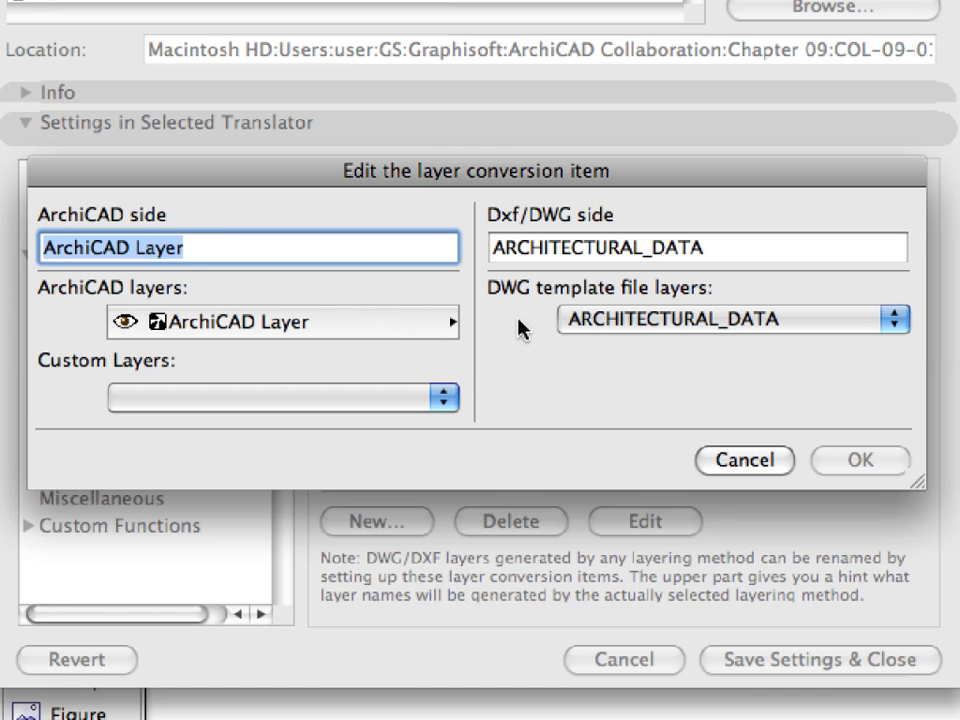
click(685, 320)
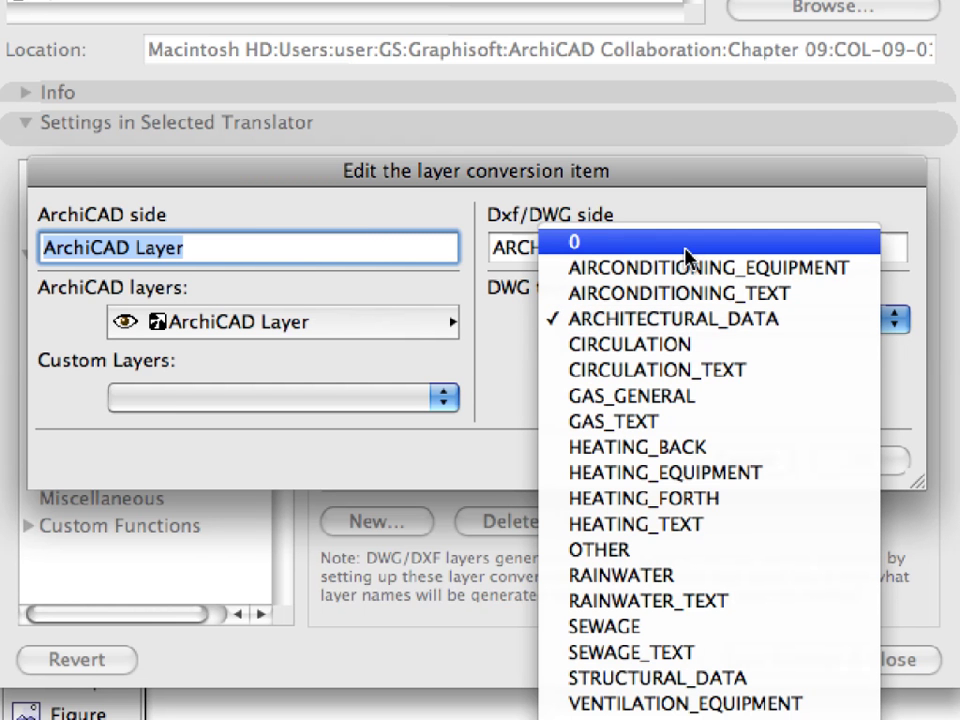
click(687, 255)
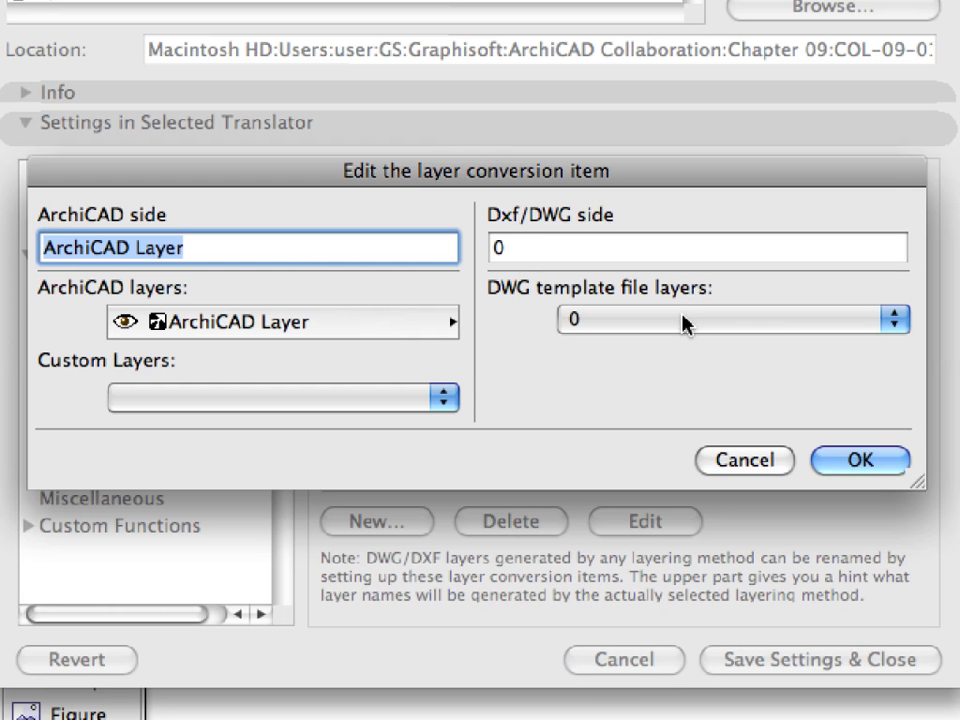
click(870, 461)
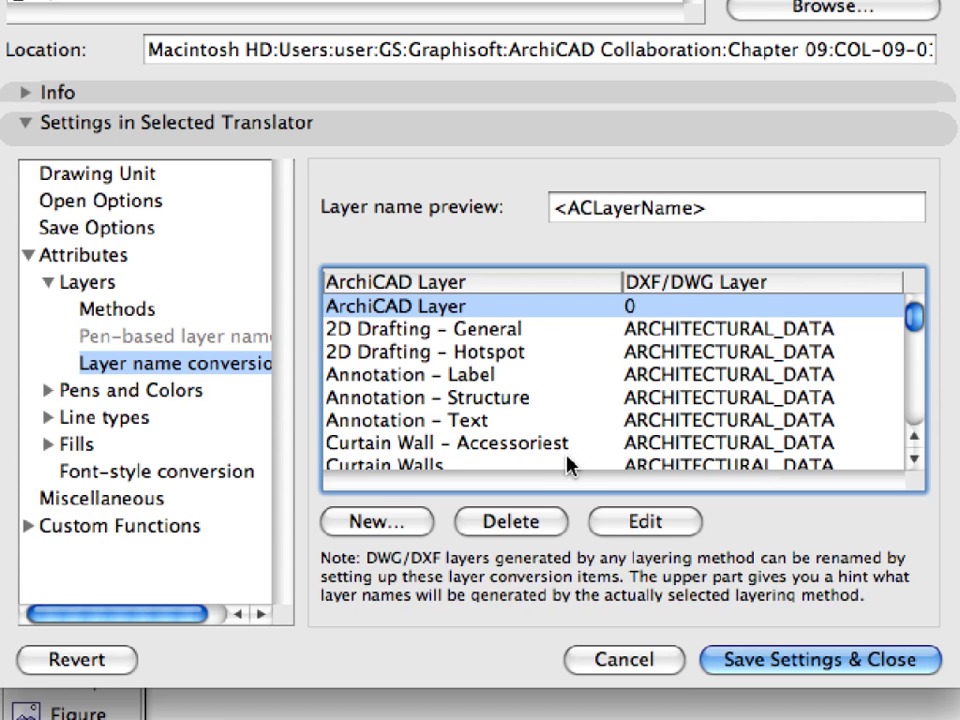
Enable the pen-color conversion table in the translator's Pens and Colors attributes
click(146, 389)
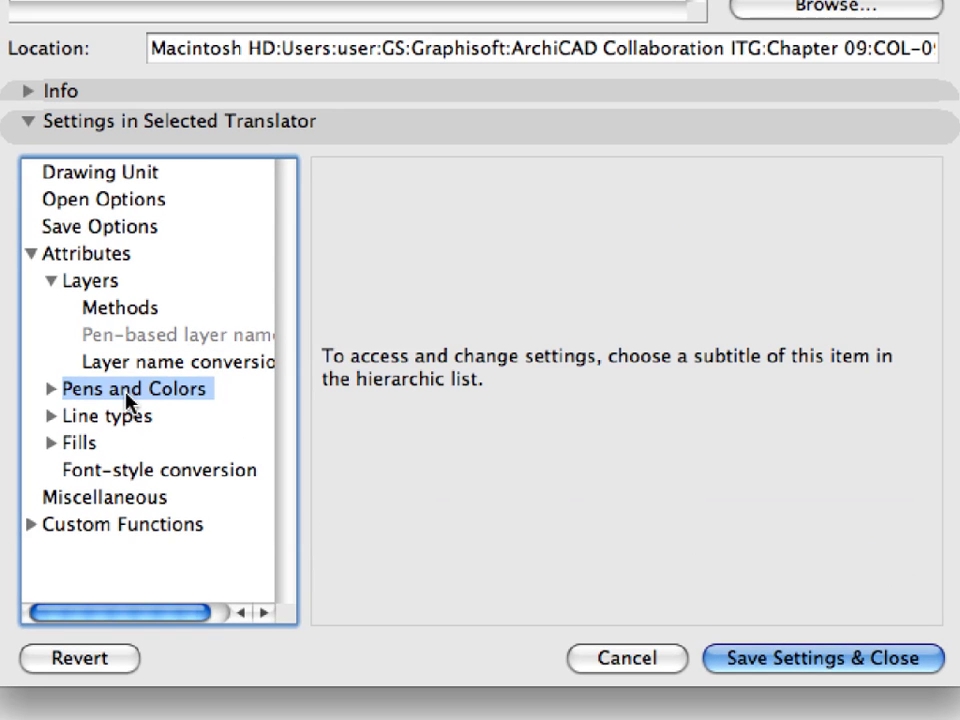
click(51, 389)
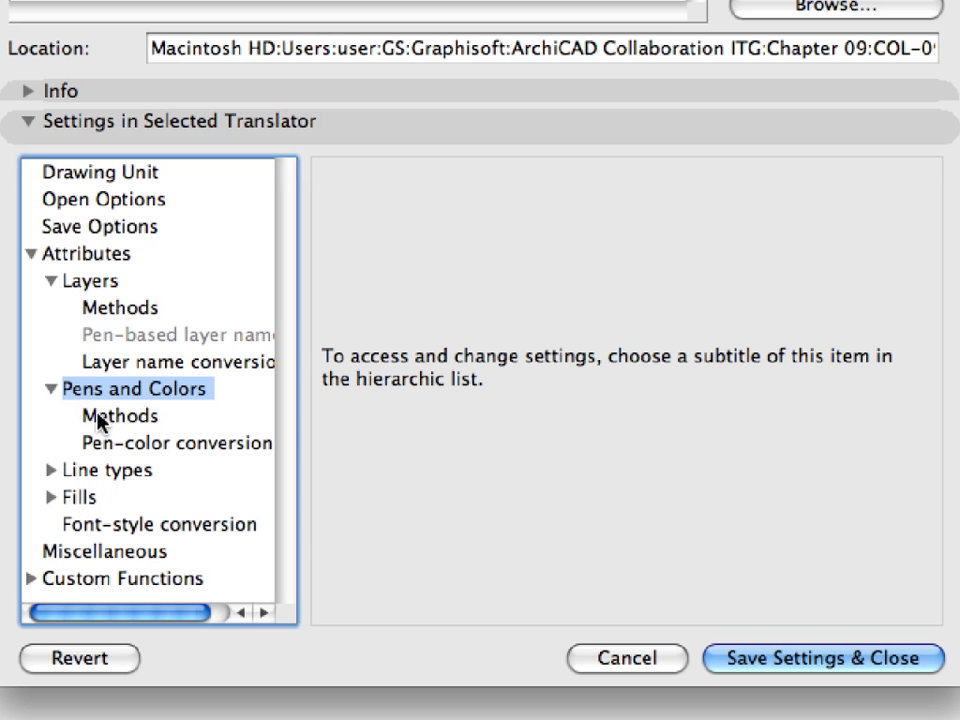
click(106, 442)
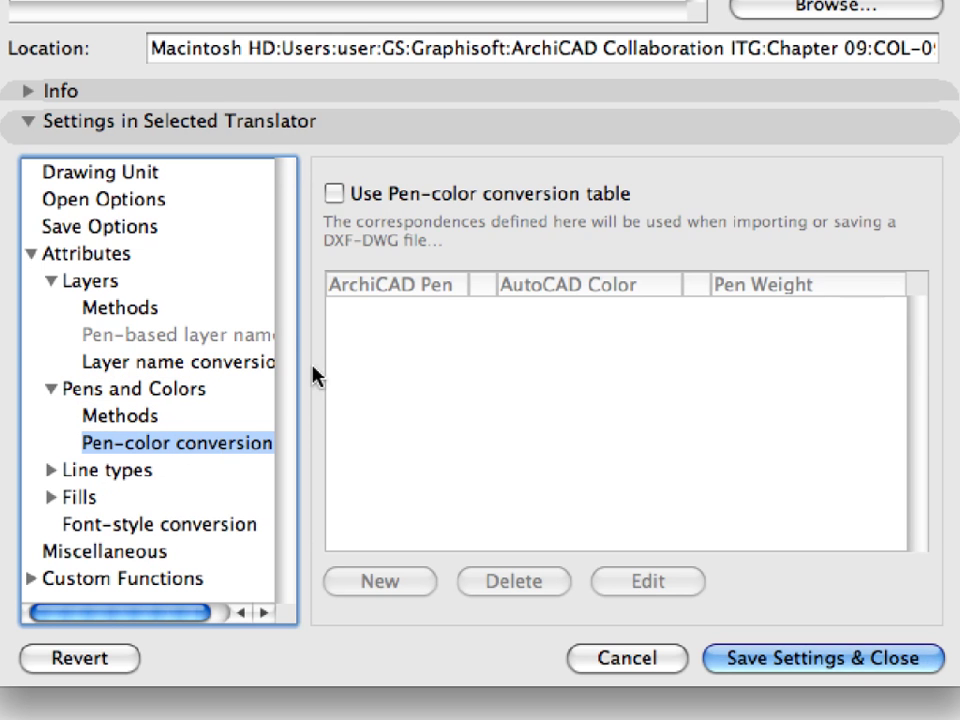
click(334, 200)
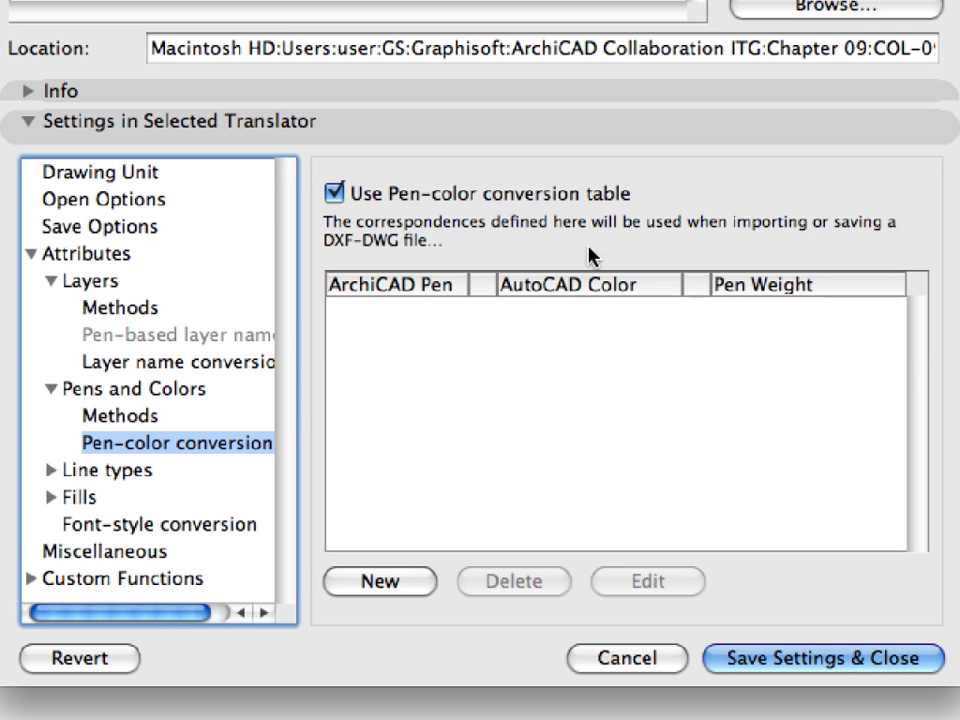
Add a pen-color conversion item mapping ArchiCAD pen 27 to AutoCAD pen 1
click(422, 596)
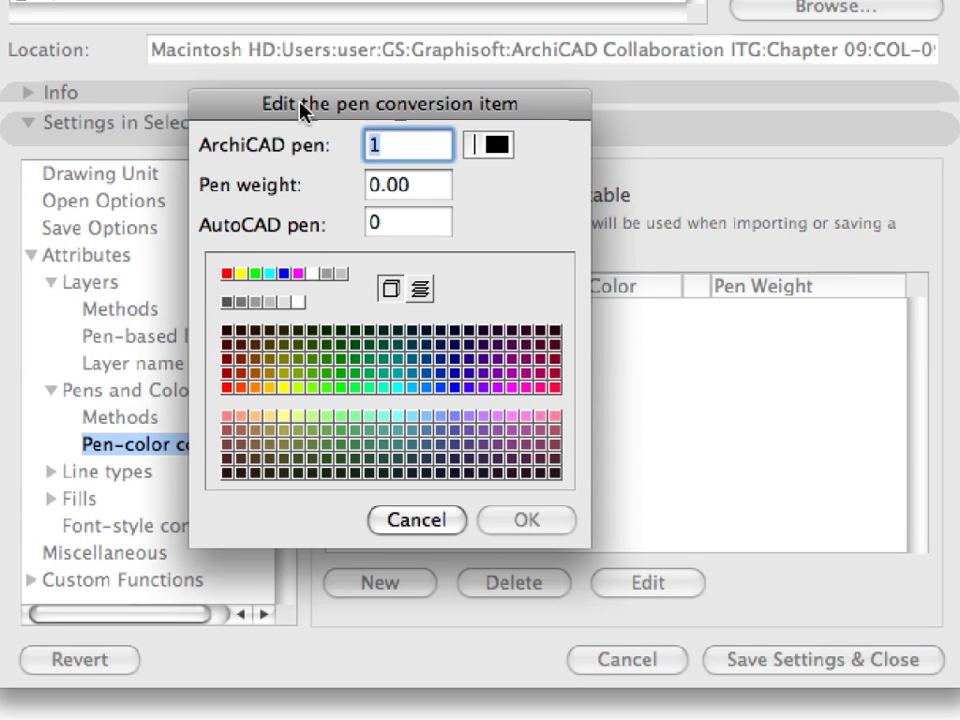
click(496, 147)
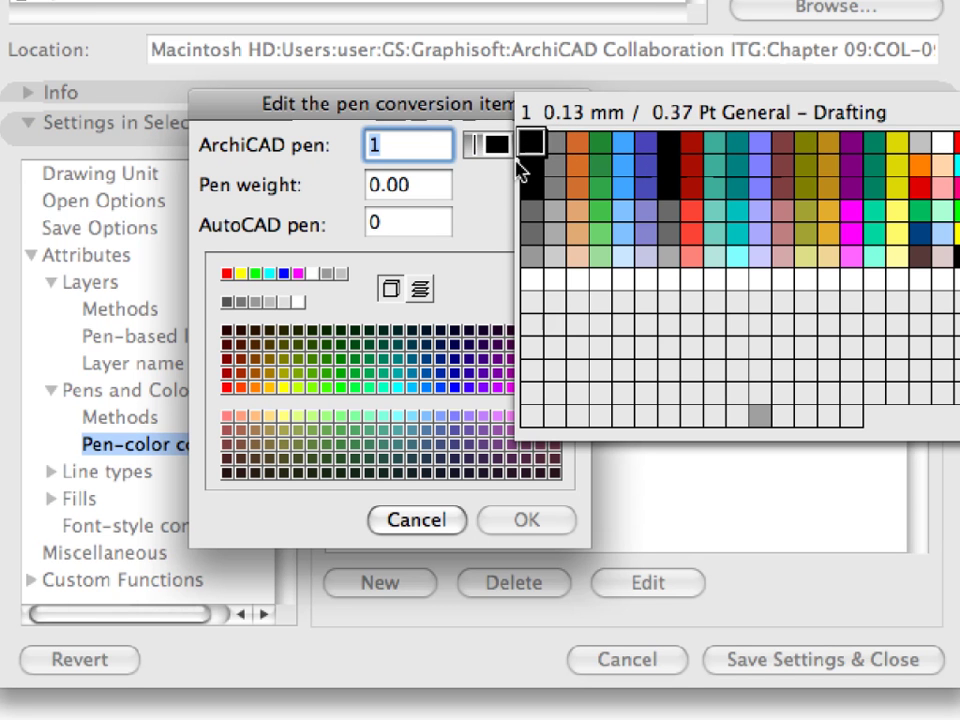
click(666, 170)
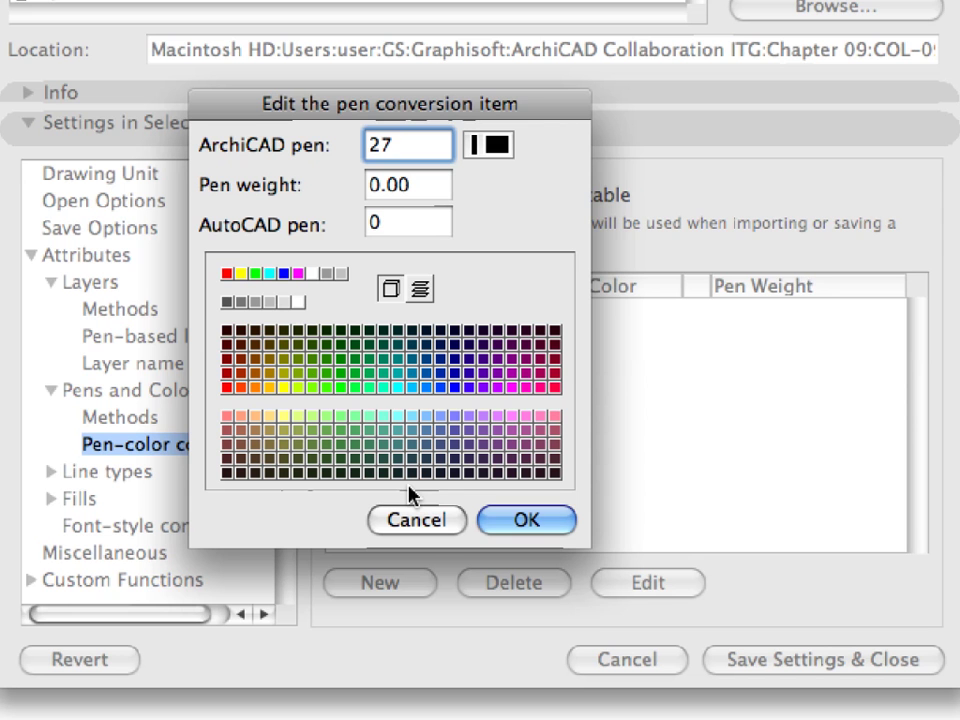
click(227, 274)
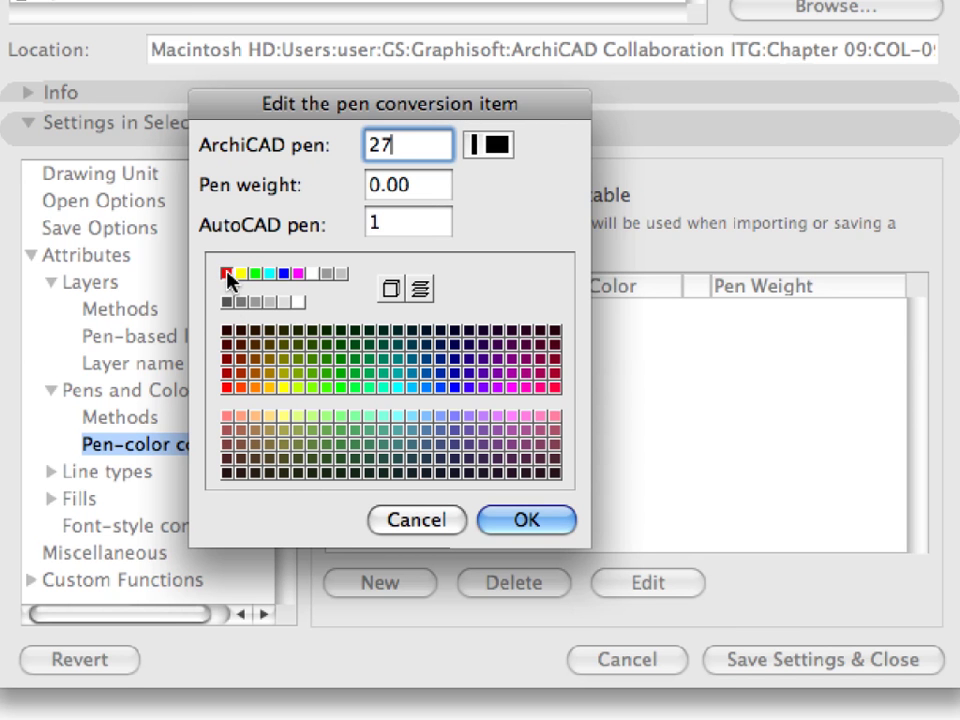
drag(401, 219, 348, 220)
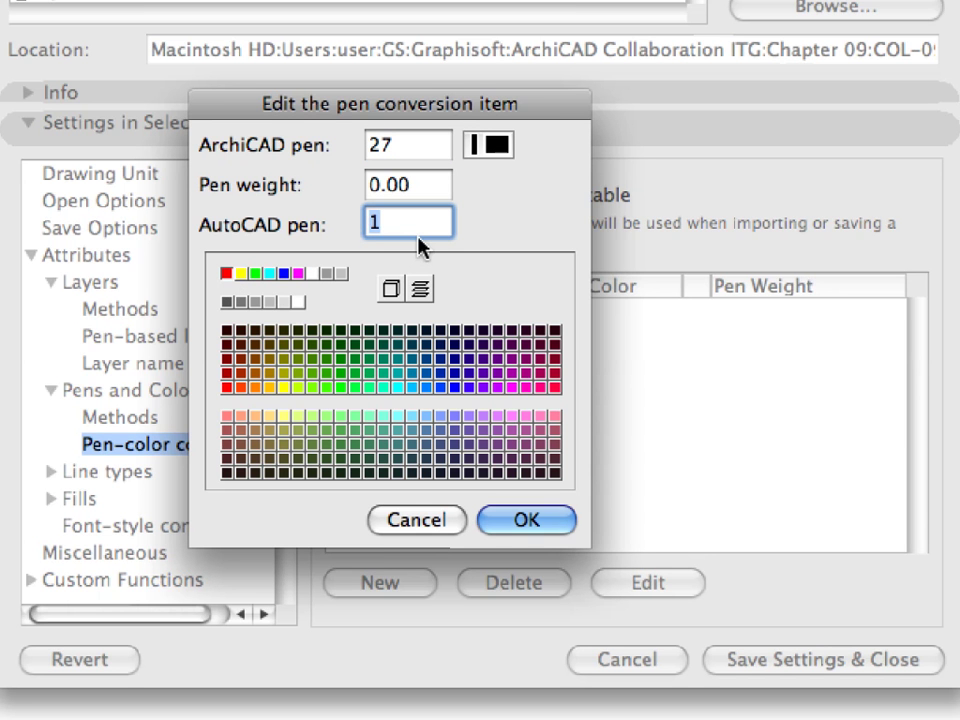
click(553, 521)
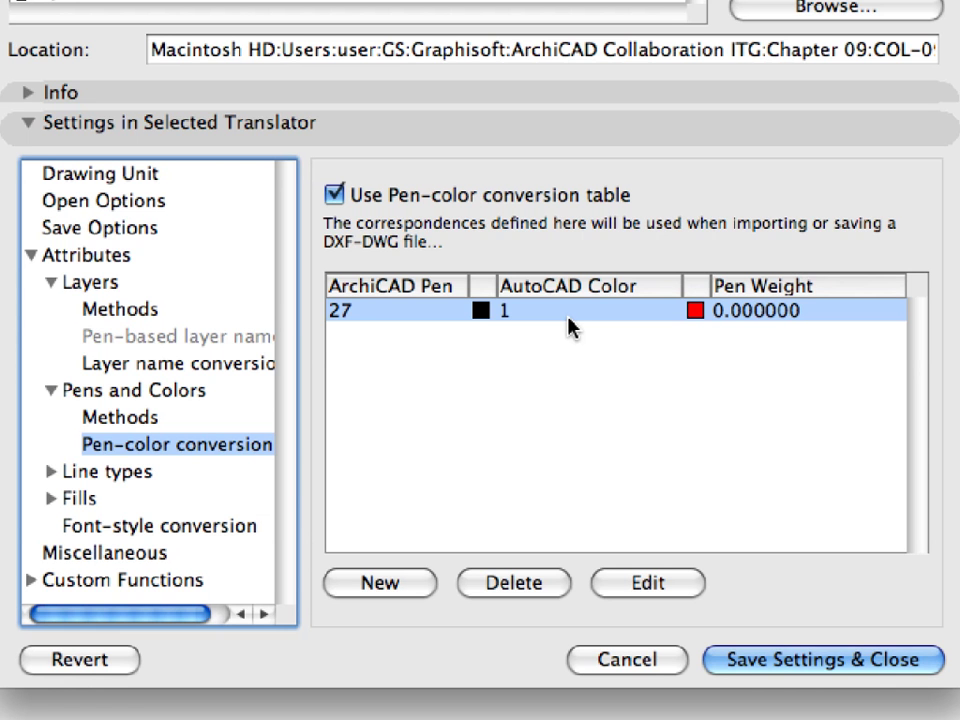
Add a line type conversion item mapping the ArchiCAD Dashed line to the AutoCAD DASHED2 line
click(62, 472)
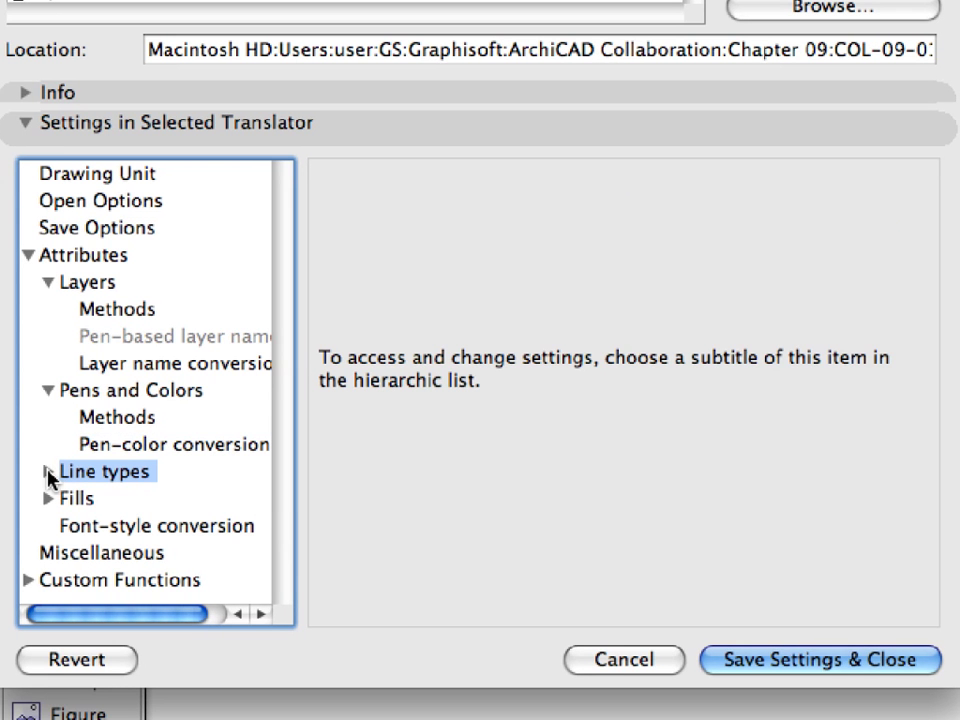
click(47, 472)
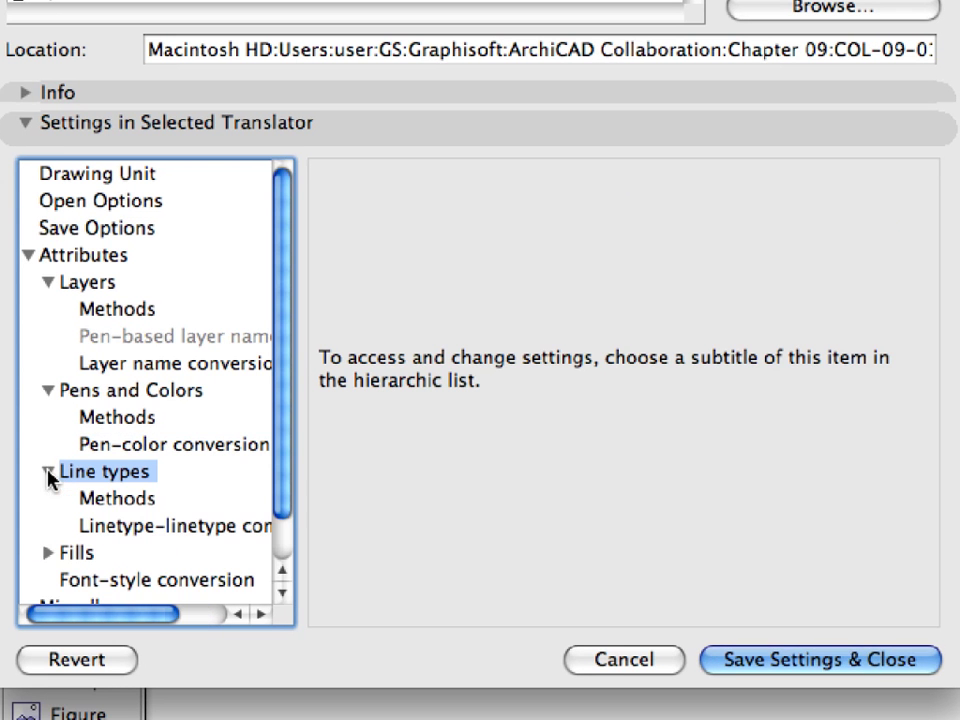
click(153, 528)
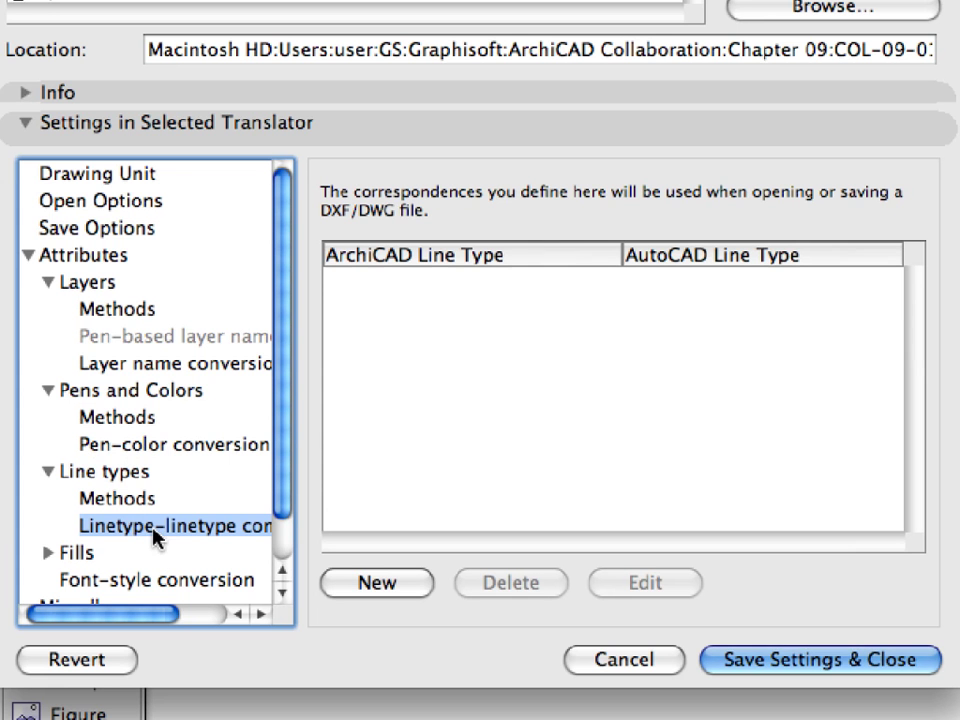
click(405, 588)
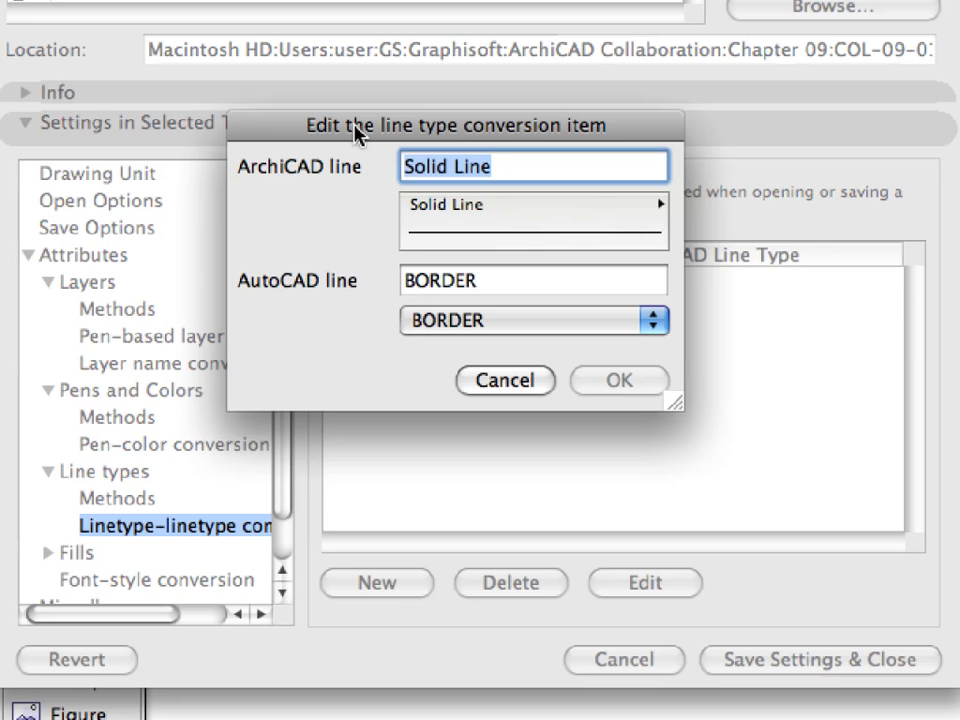
click(556, 214)
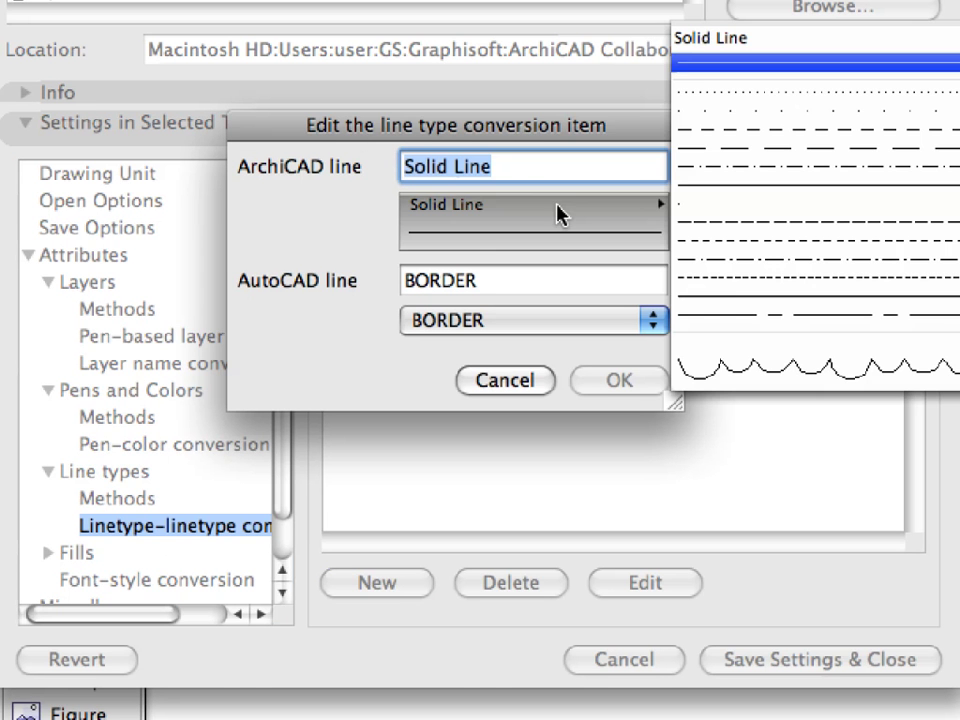
click(696, 129)
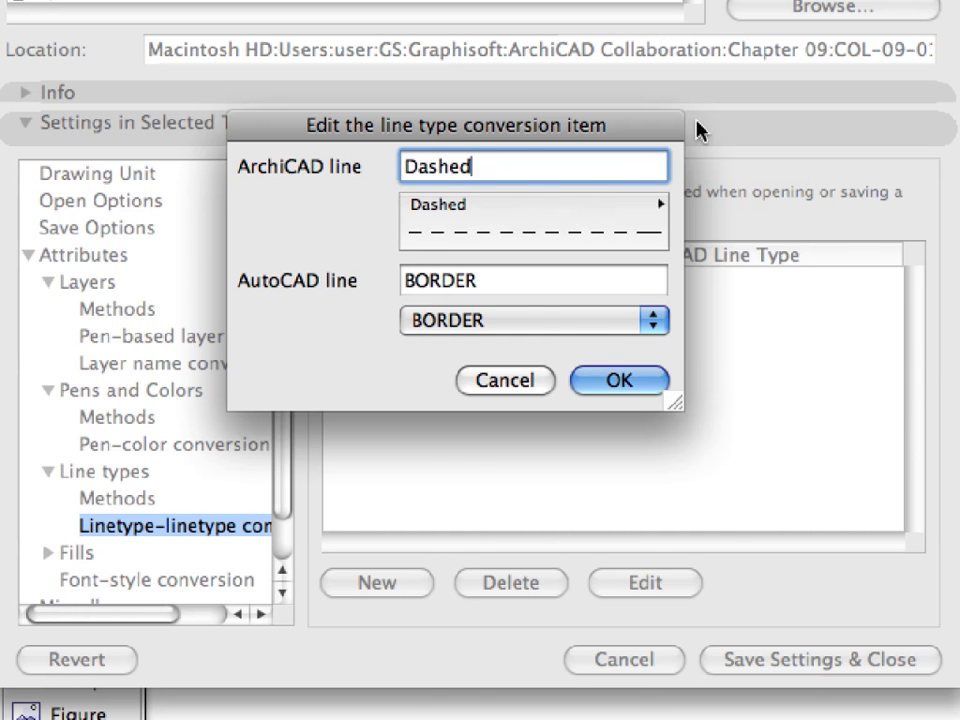
drag(600, 167, 373, 167)
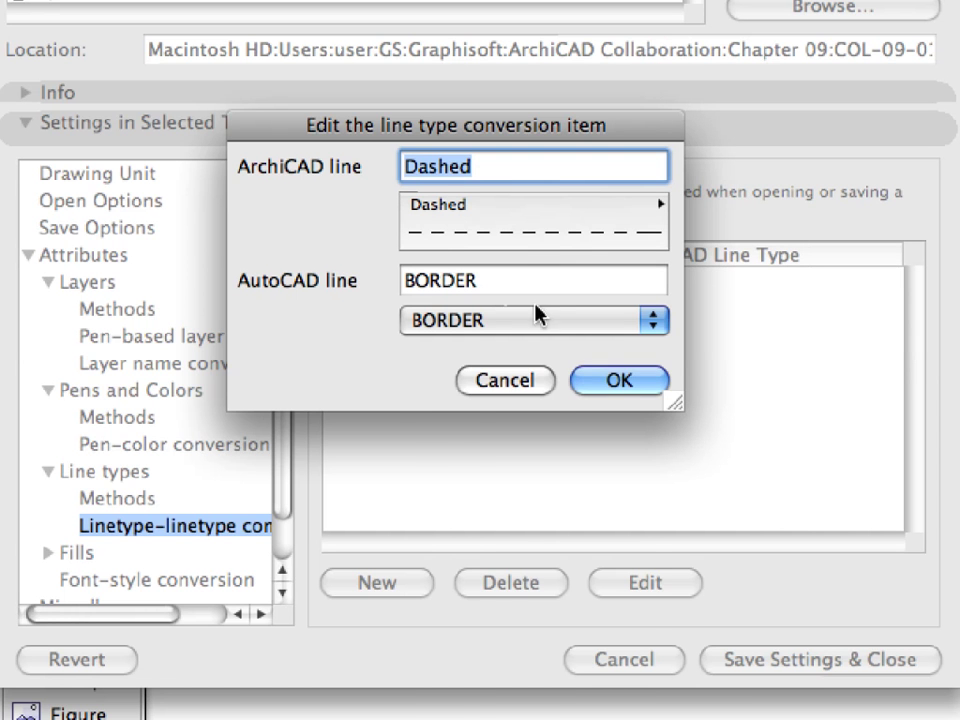
click(560, 320)
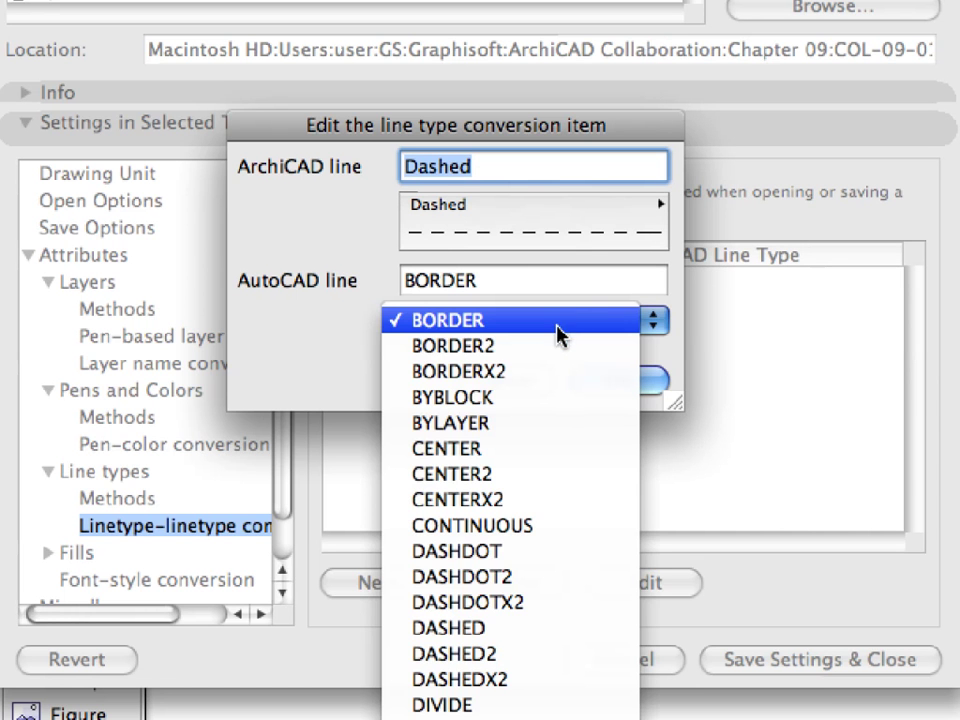
click(549, 653)
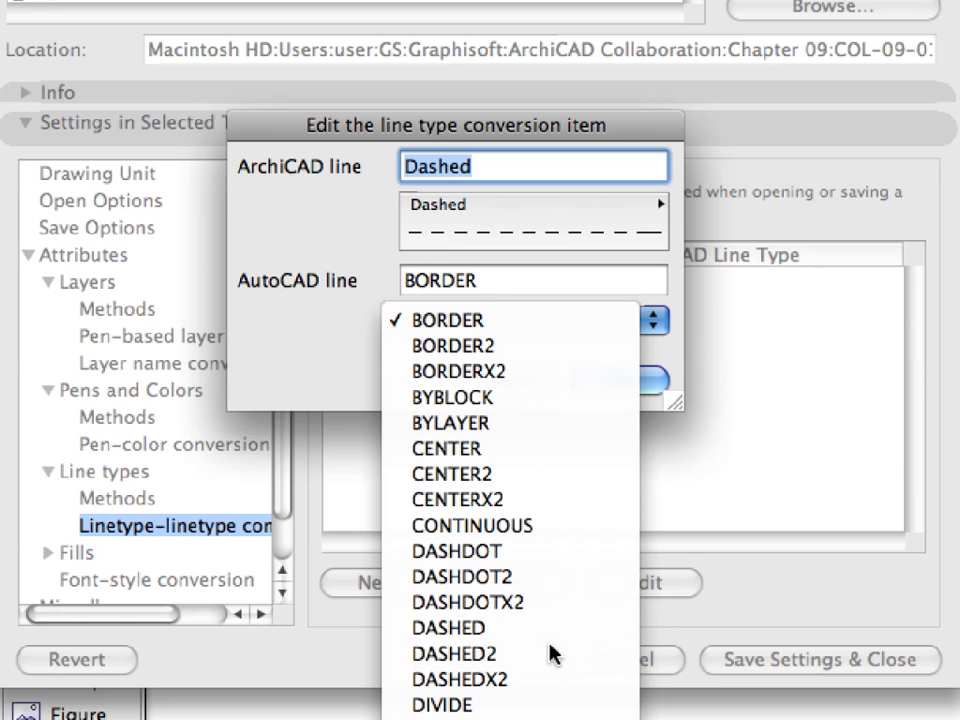
click(511, 281)
drag(510, 282, 370, 309)
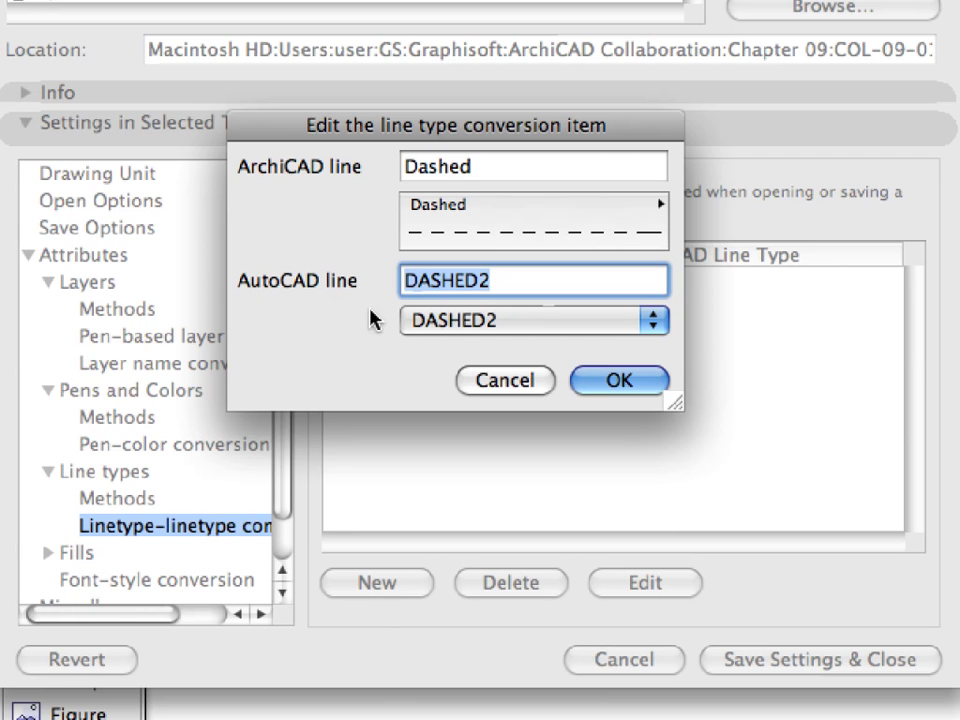
click(643, 382)
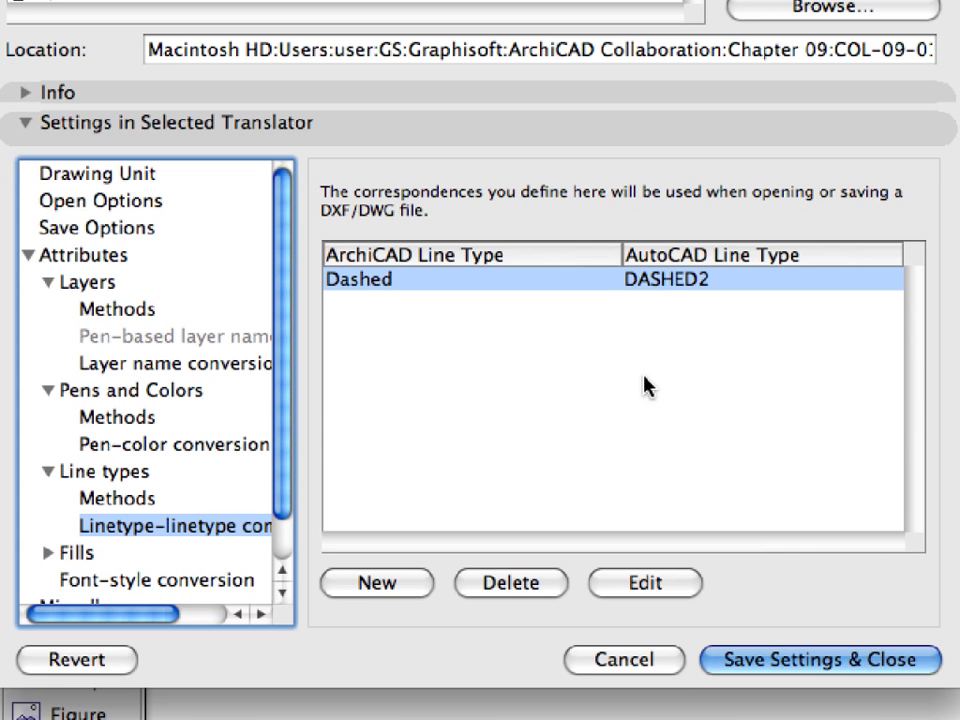
Add a second line type conversion item mapping ArchiCAD Dot & Dashed to AutoCAD DASHDOT
click(425, 588)
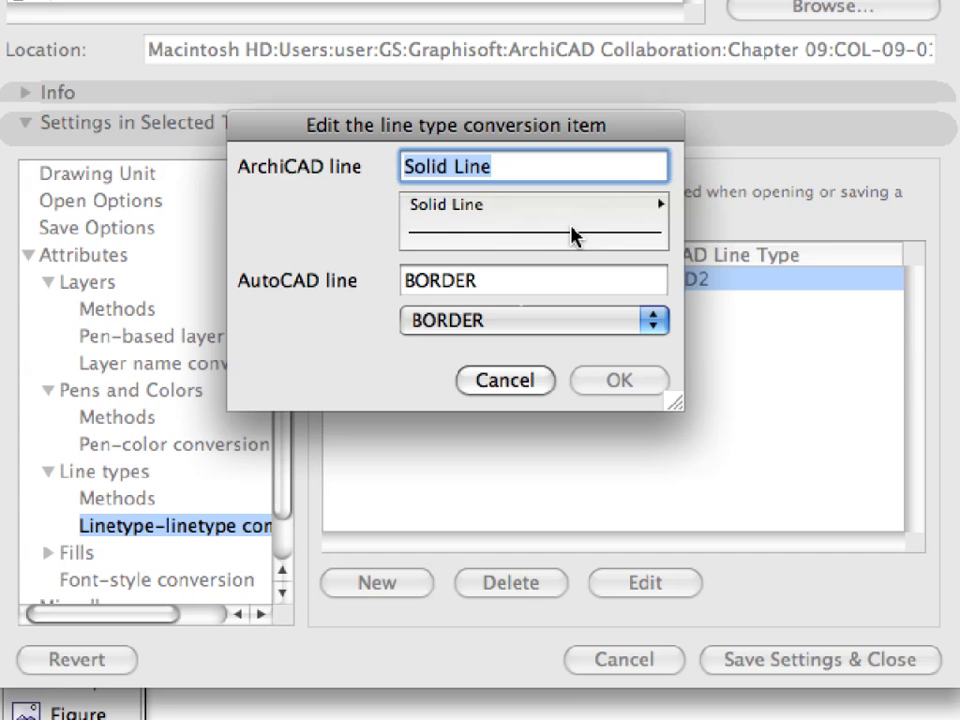
click(574, 234)
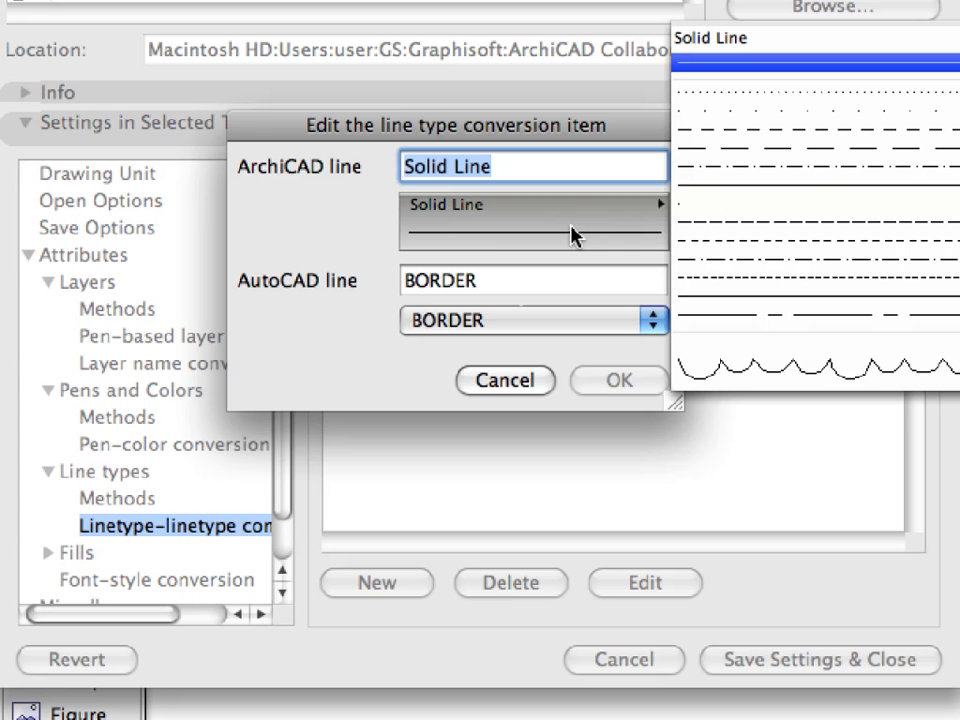
click(714, 178)
click(612, 321)
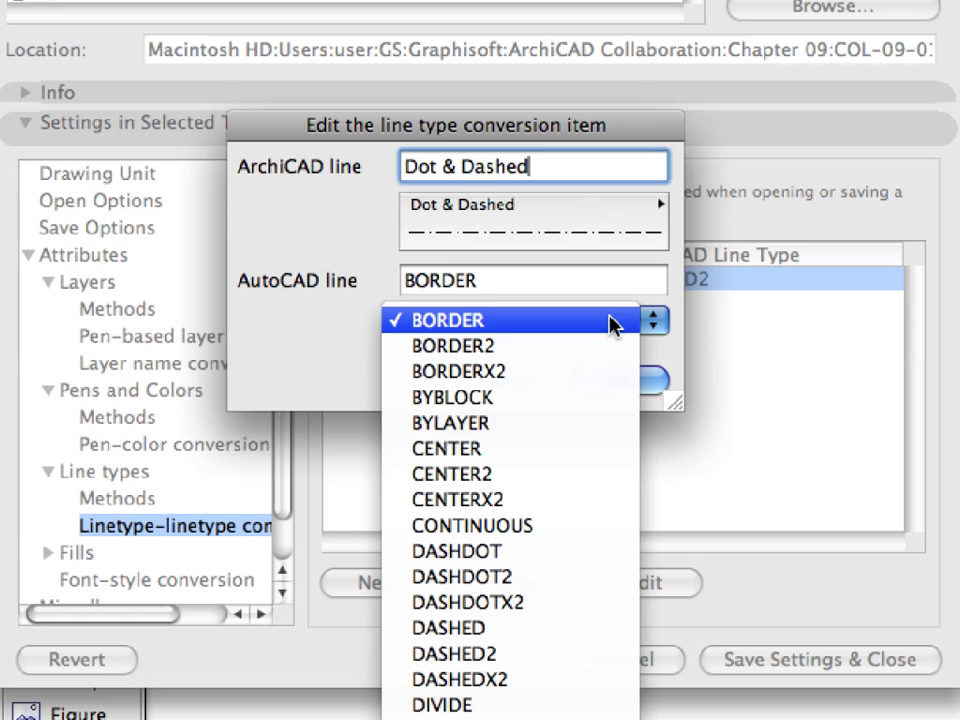
click(566, 568)
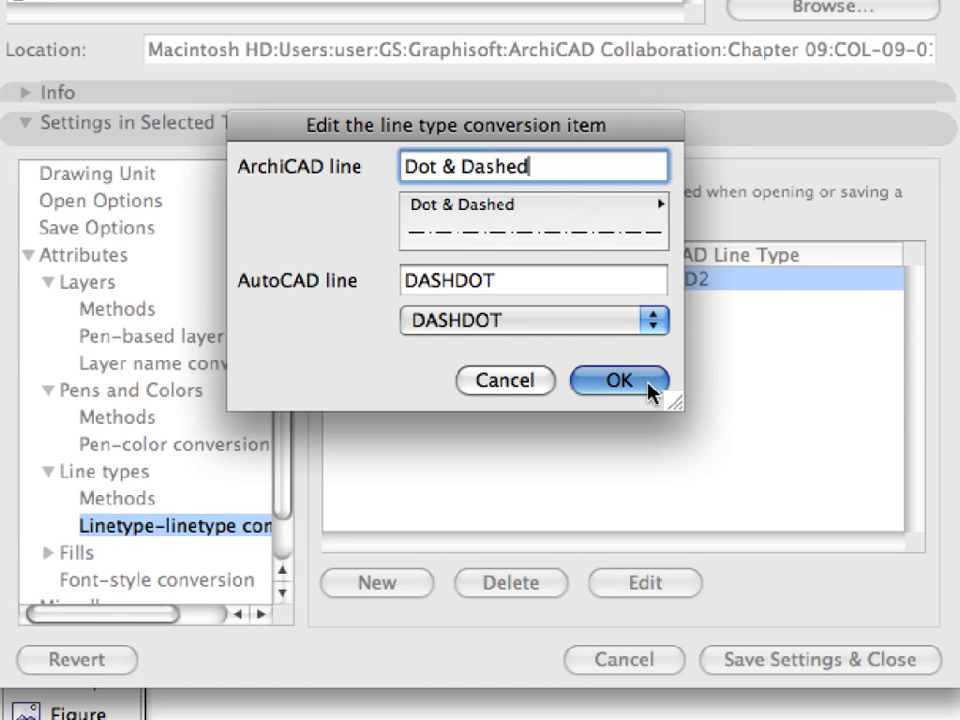
click(619, 380)
Add a font-style conversion item mapping the ArchiCAD Arial font to the AutoCAD ARCHITECT_TEXT style
click(238, 530)
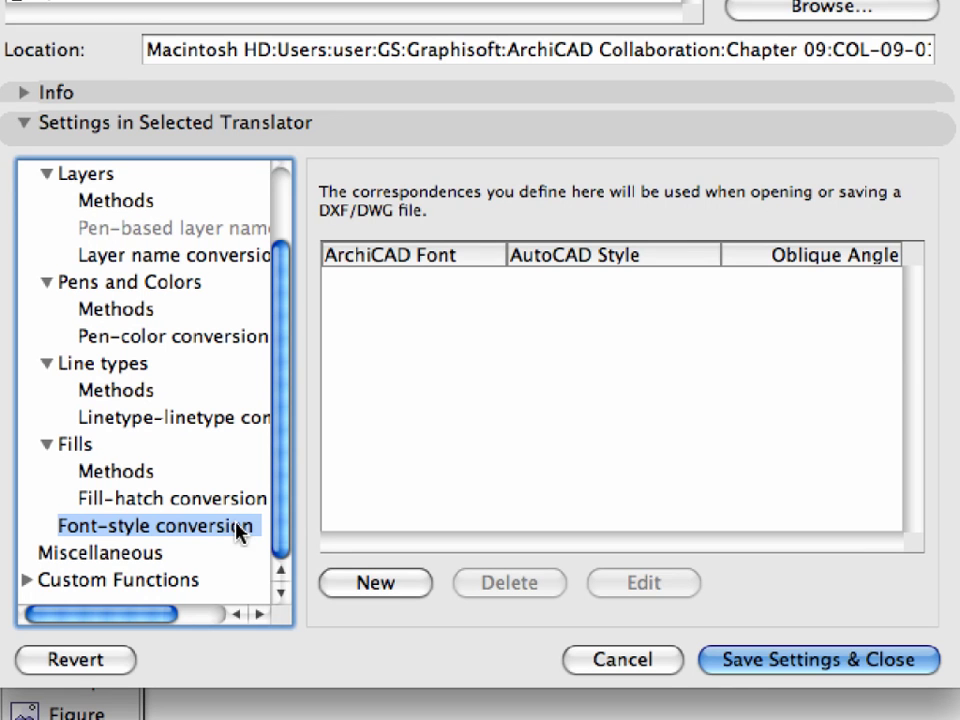
click(412, 586)
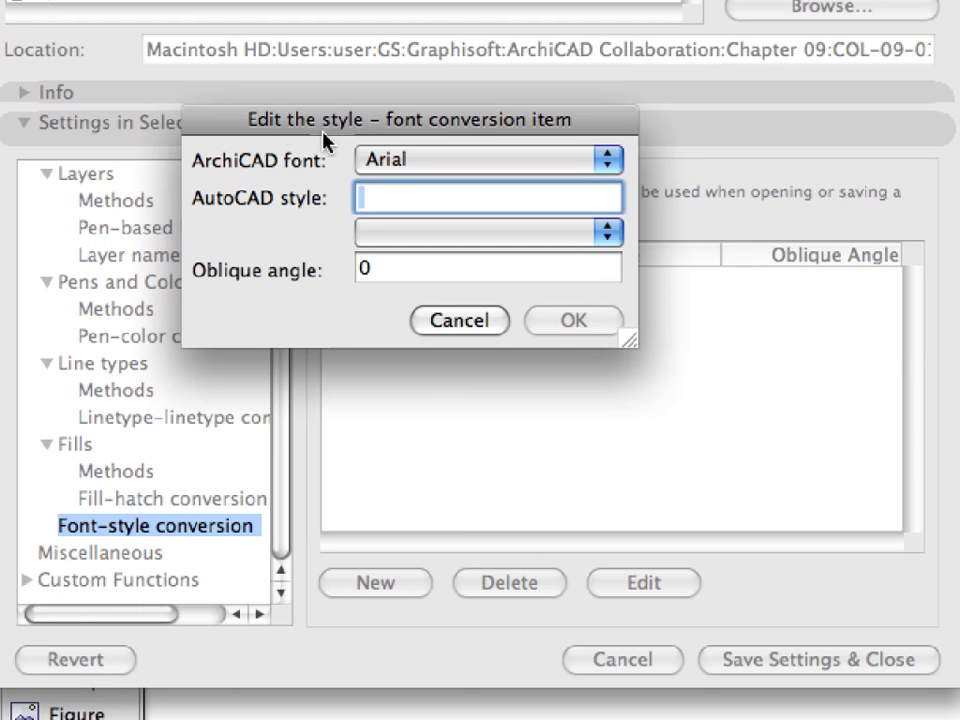
click(545, 165)
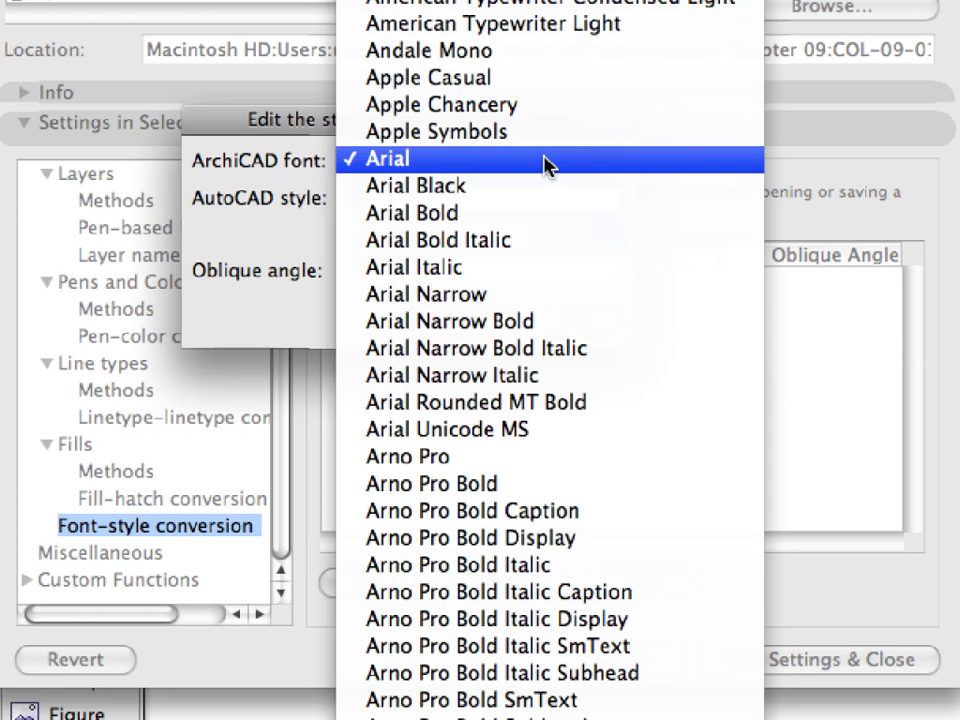
click(549, 163)
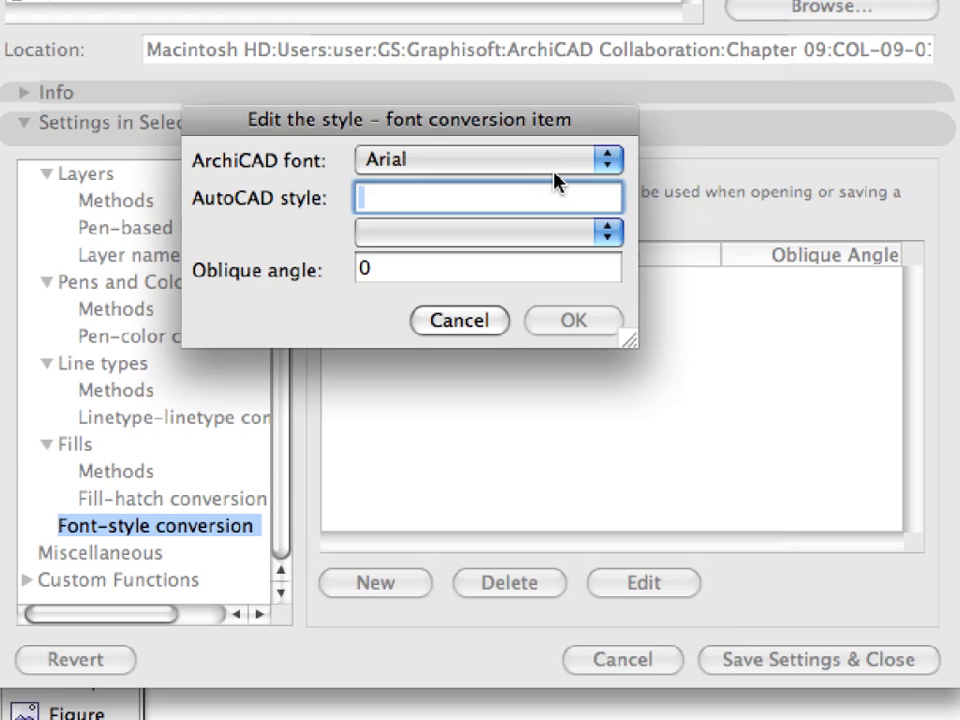
click(607, 232)
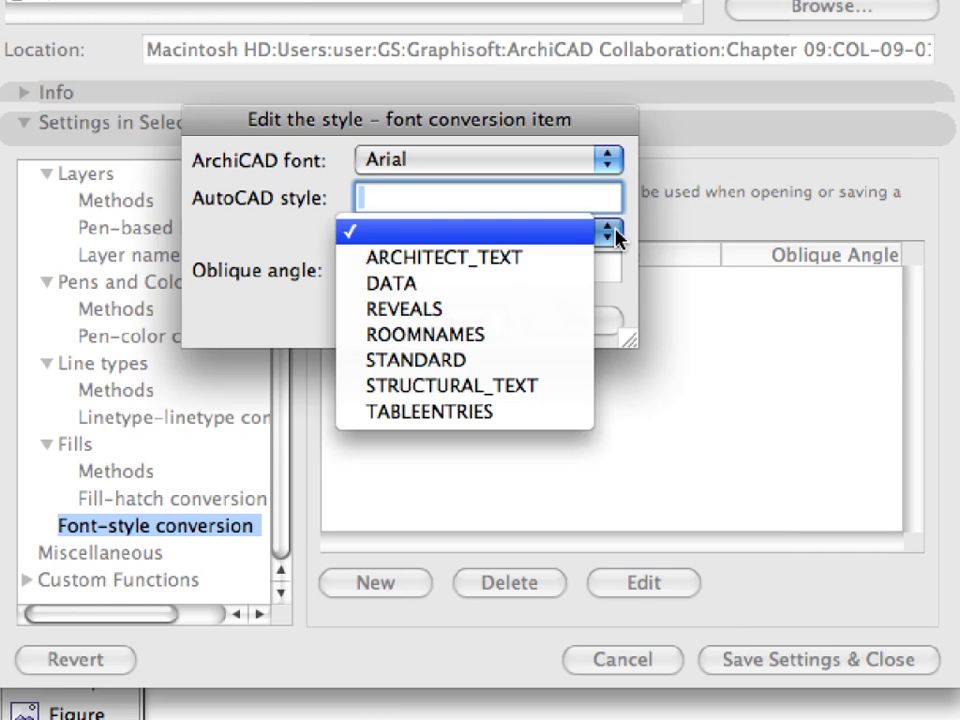
click(531, 263)
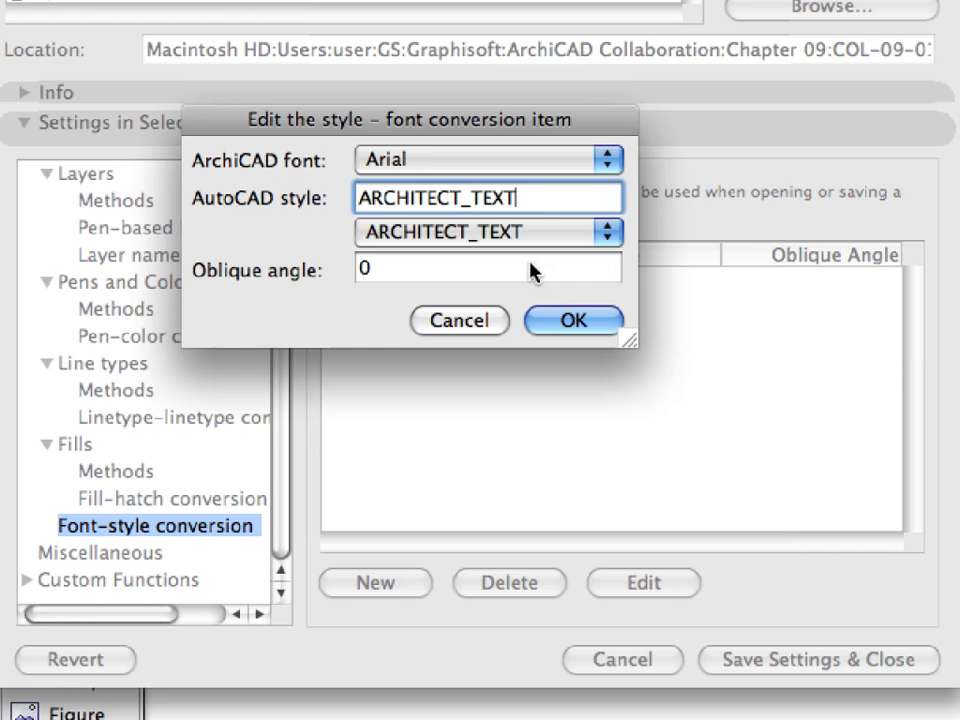
click(612, 321)
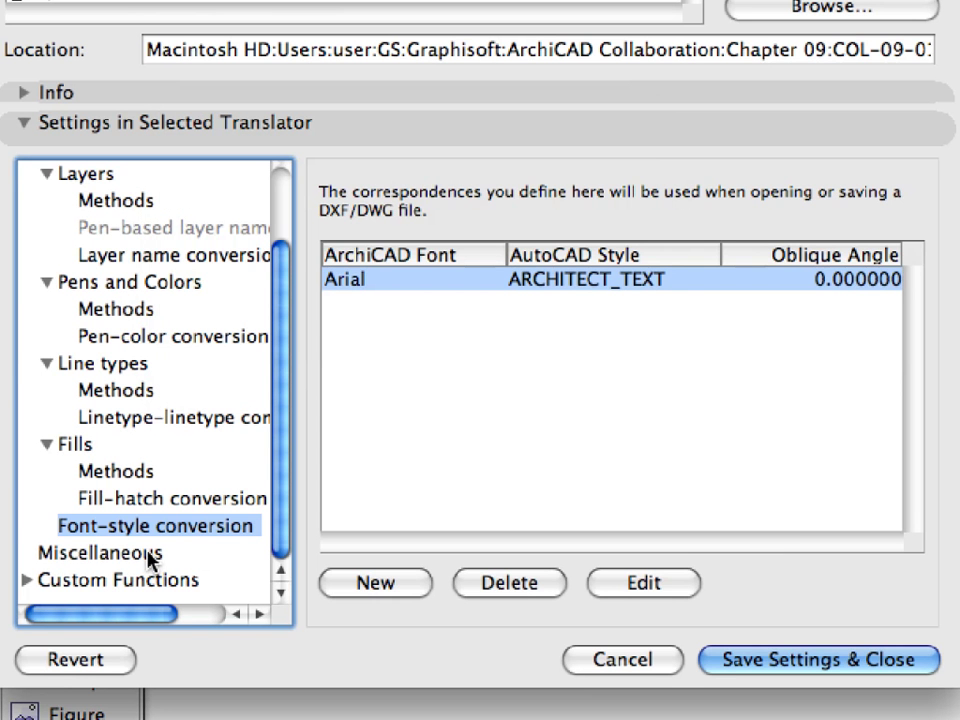
Review the translator's miscellaneous settings and custom open and save functions, and save the translator settings
click(100, 553)
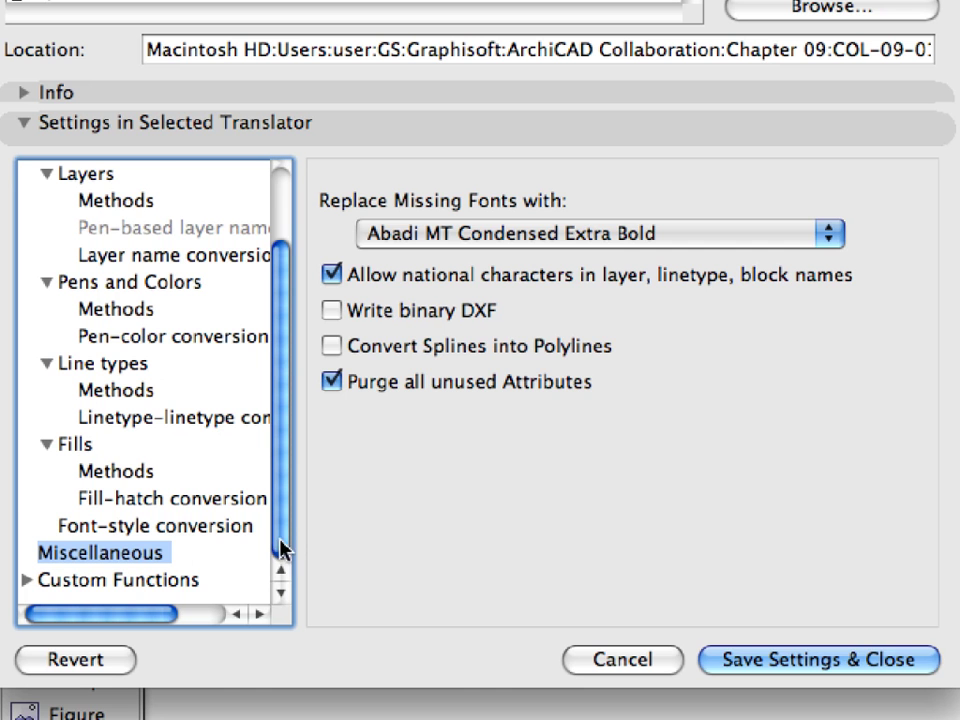
double_click(133, 580)
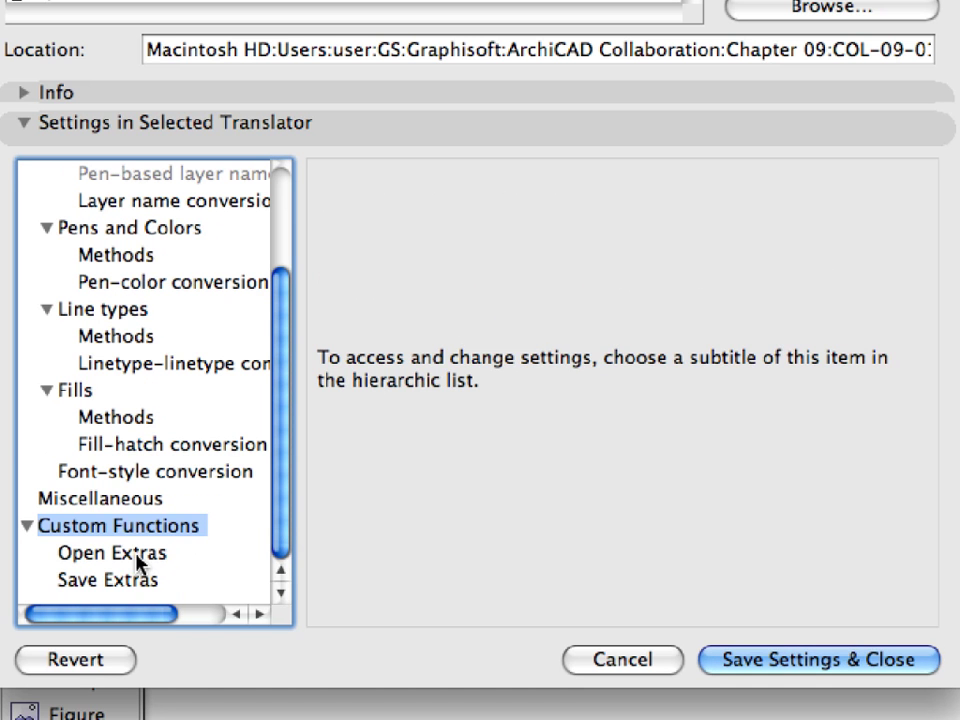
click(136, 556)
click(139, 580)
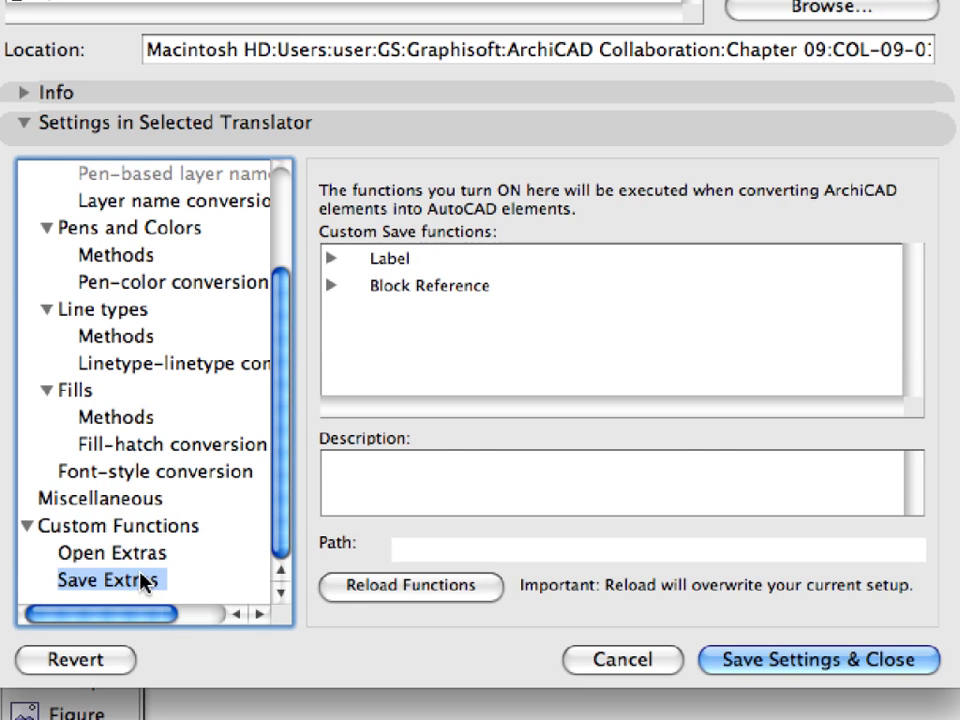
click(152, 555)
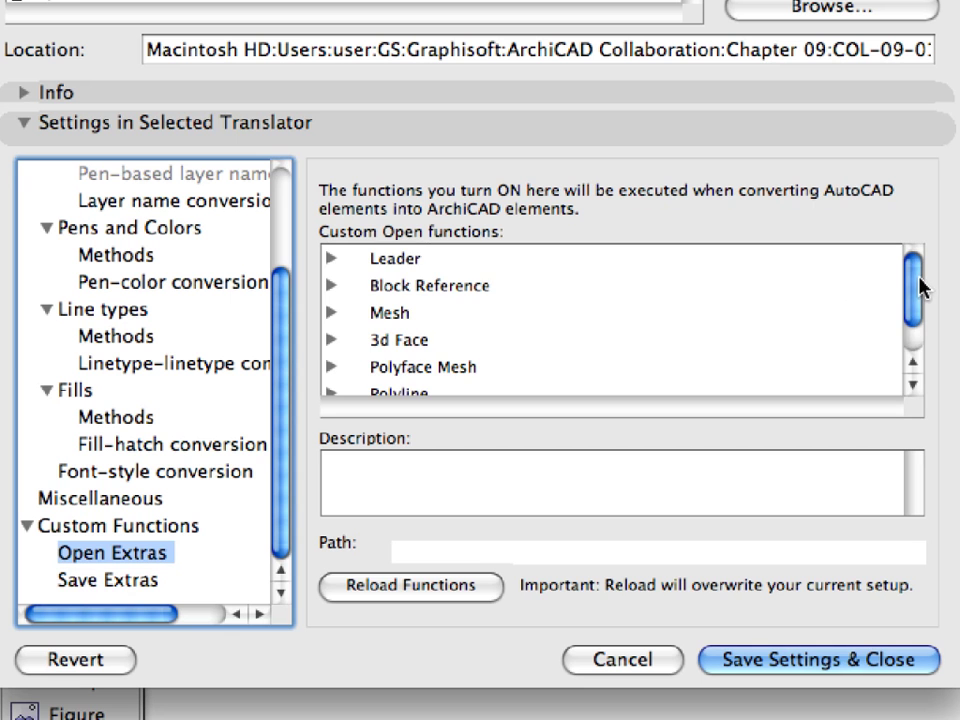
mouse_move(918, 287)
mouse_down()
mouse_move(918, 325)
mouse_move(915, 279)
mouse_up()
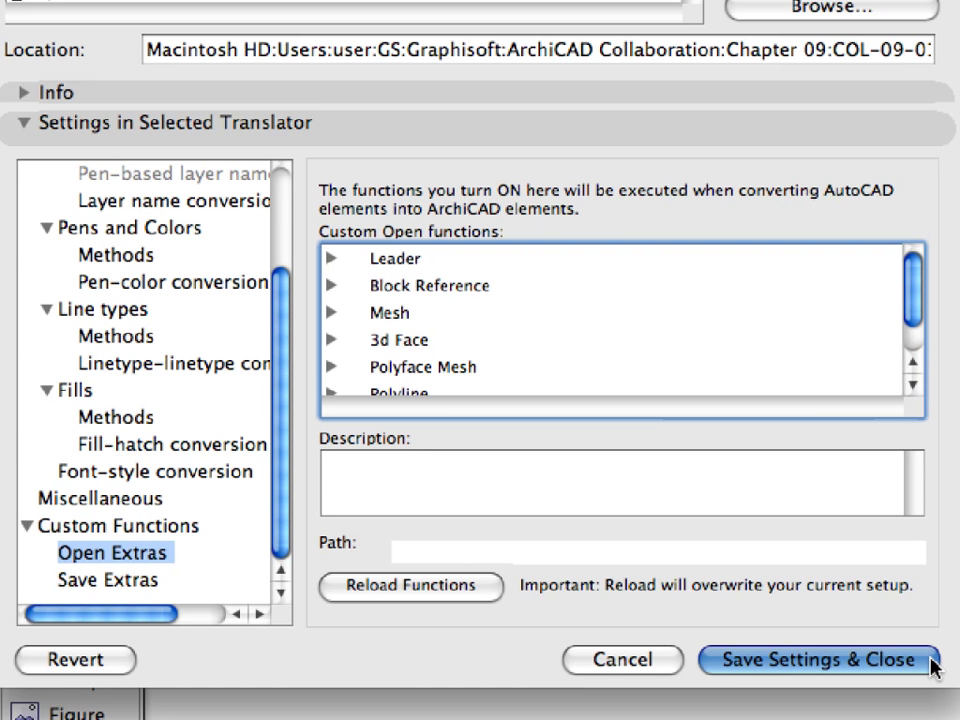
click(818, 659)
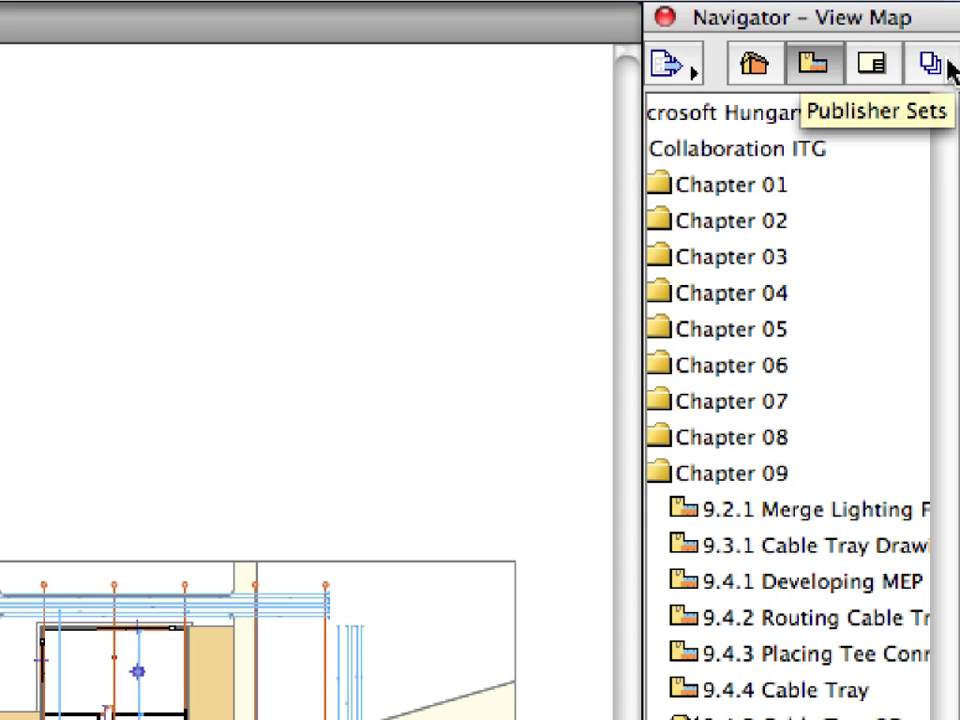
Switch the Navigator to the list of all publisher sets and select the 03-MEP Consultant set
click(946, 66)
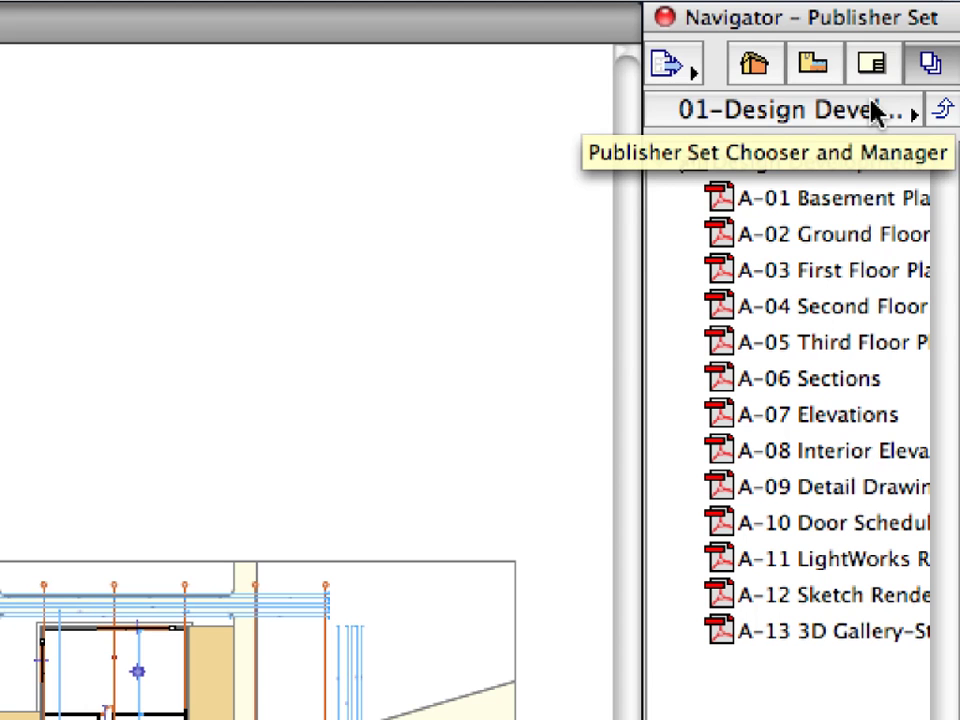
click(876, 112)
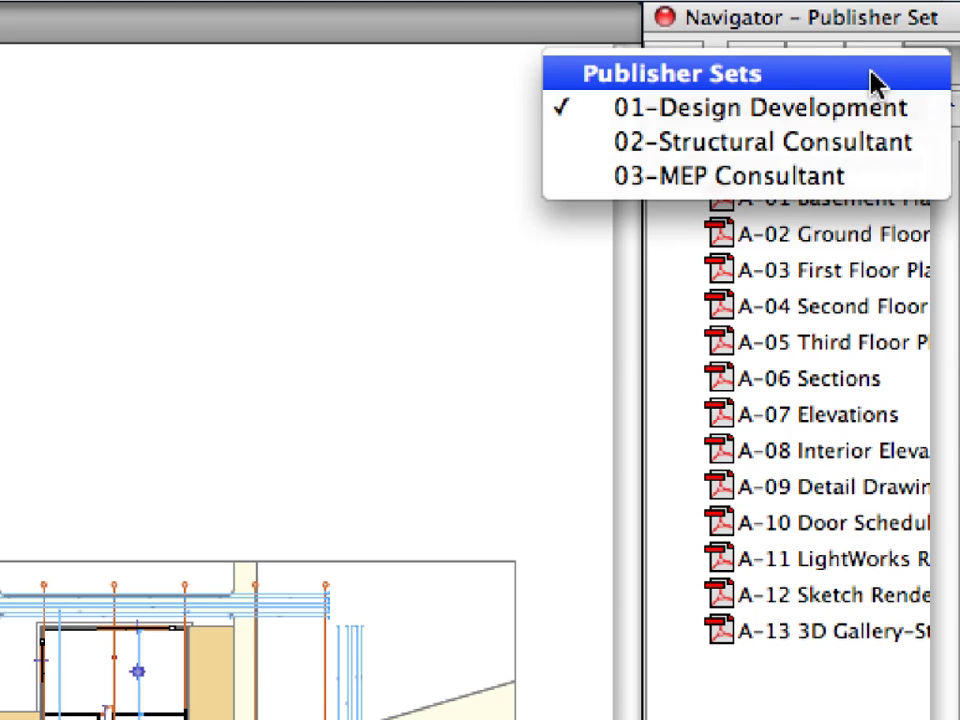
click(875, 78)
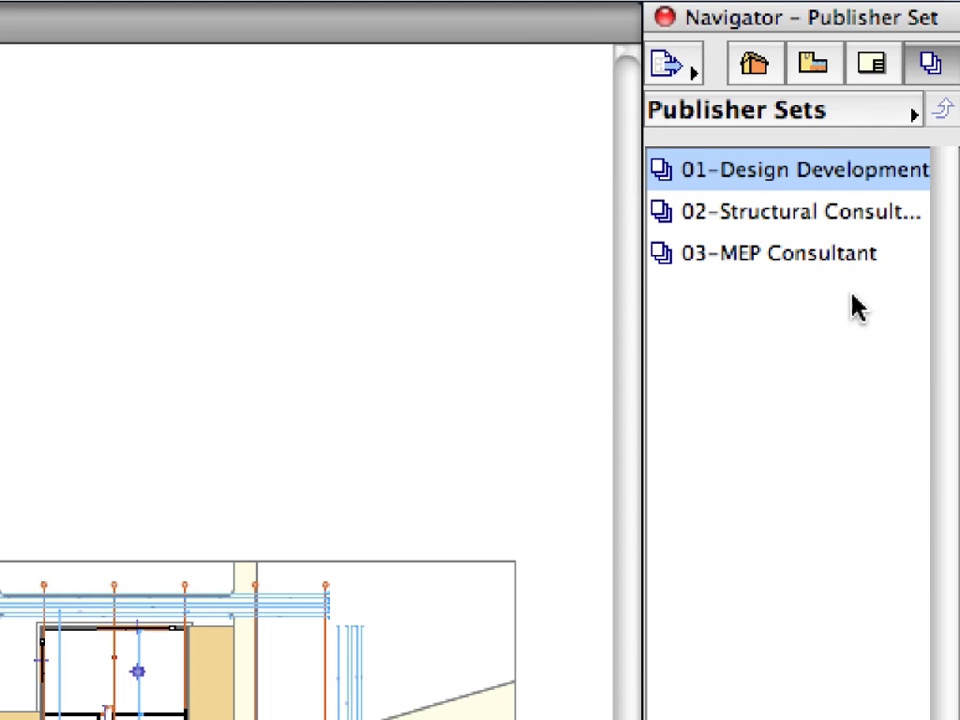
click(821, 251)
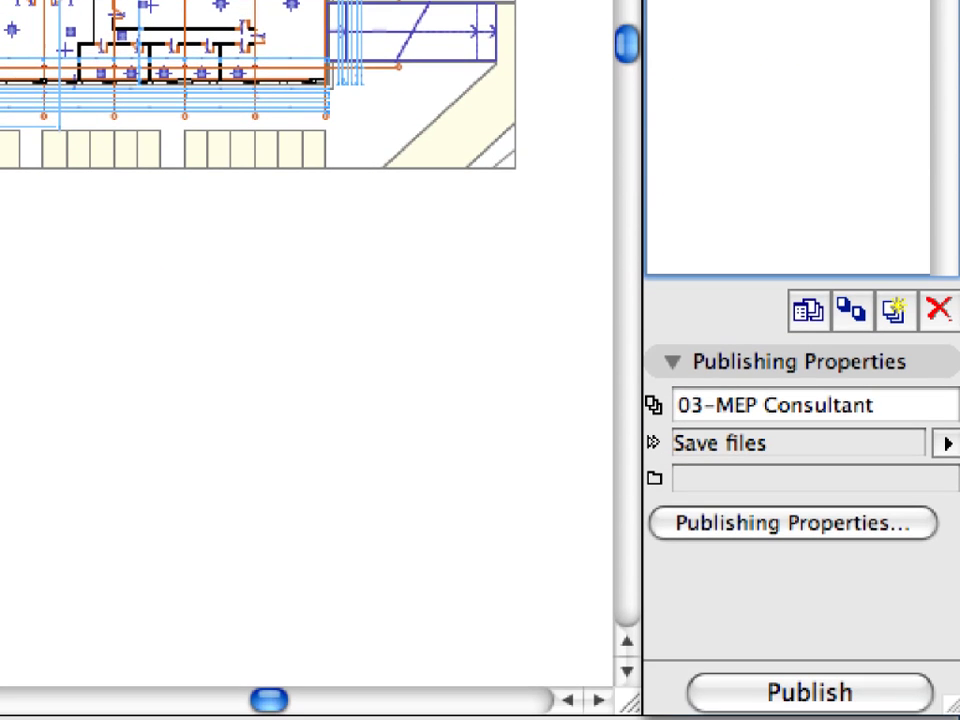
Set the 03-MEP Consultant set to save into a new Chapter 09 folder named Step 1, creating a real folder structure
click(826, 318)
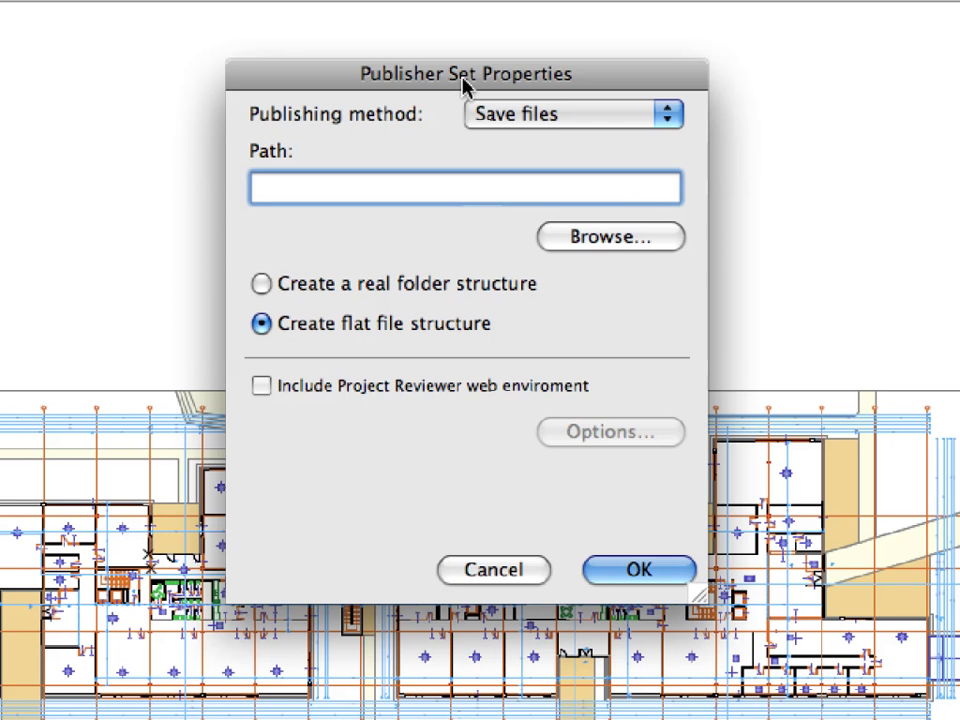
click(675, 241)
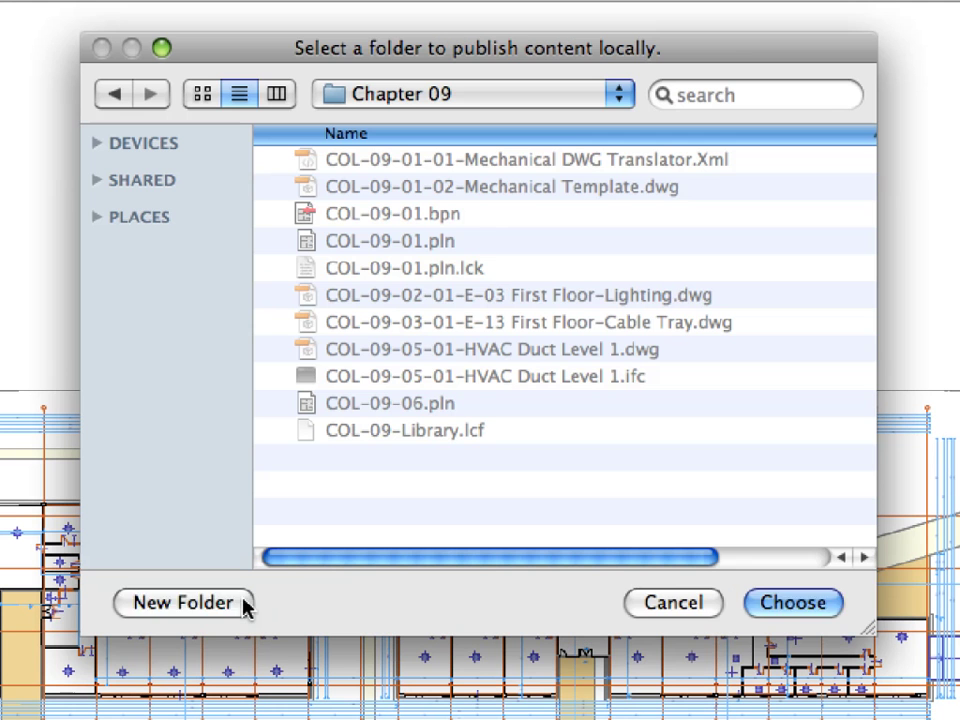
click(243, 603)
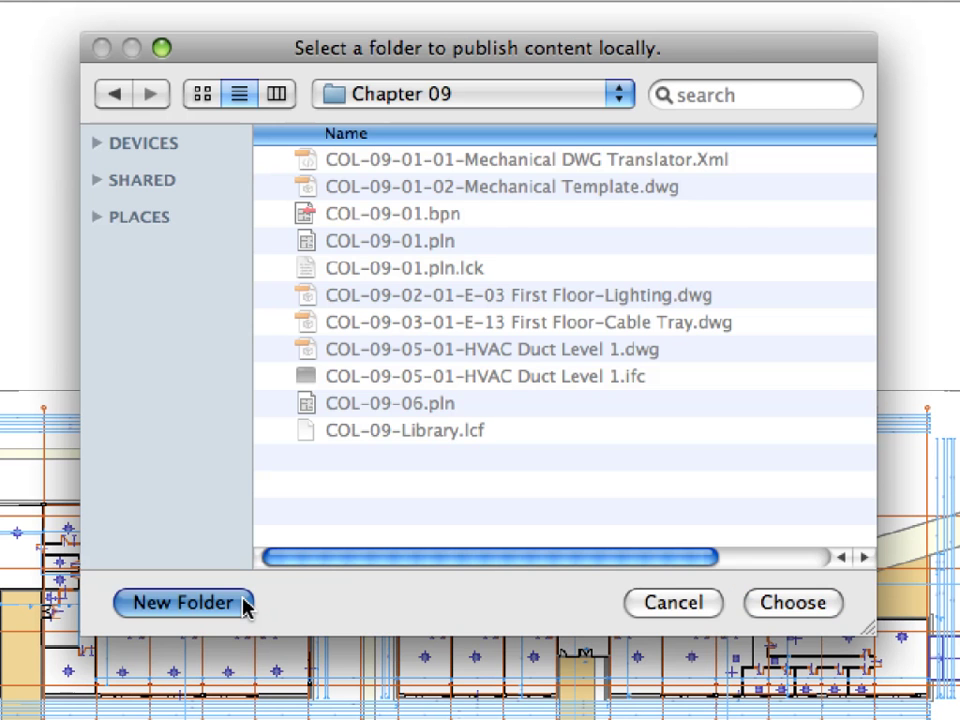
text(Step 1)
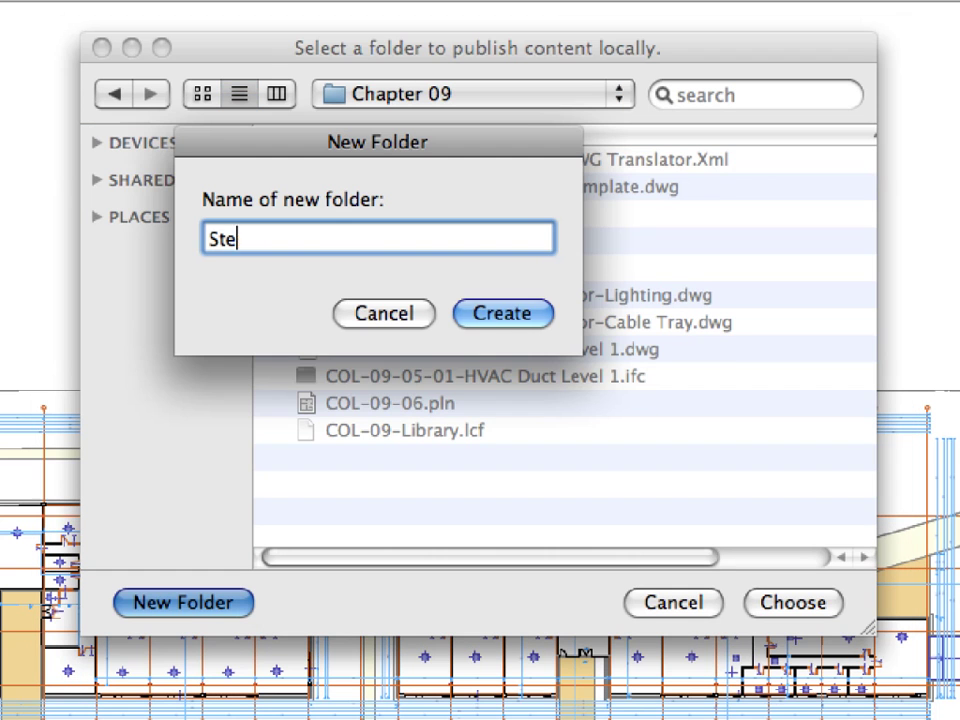
click(501, 314)
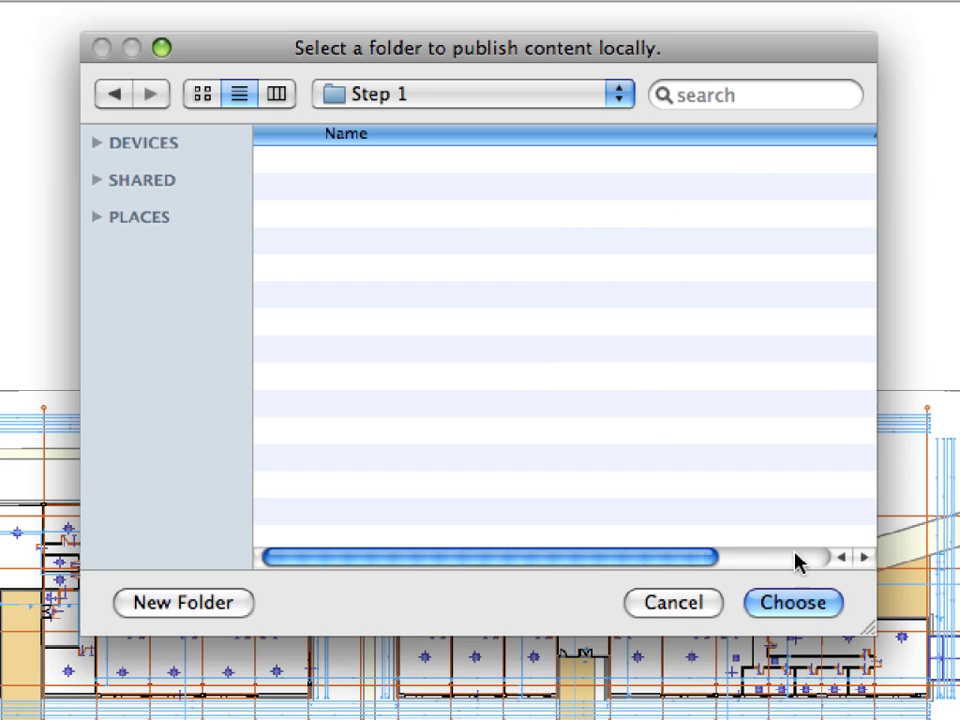
click(812, 603)
click(264, 284)
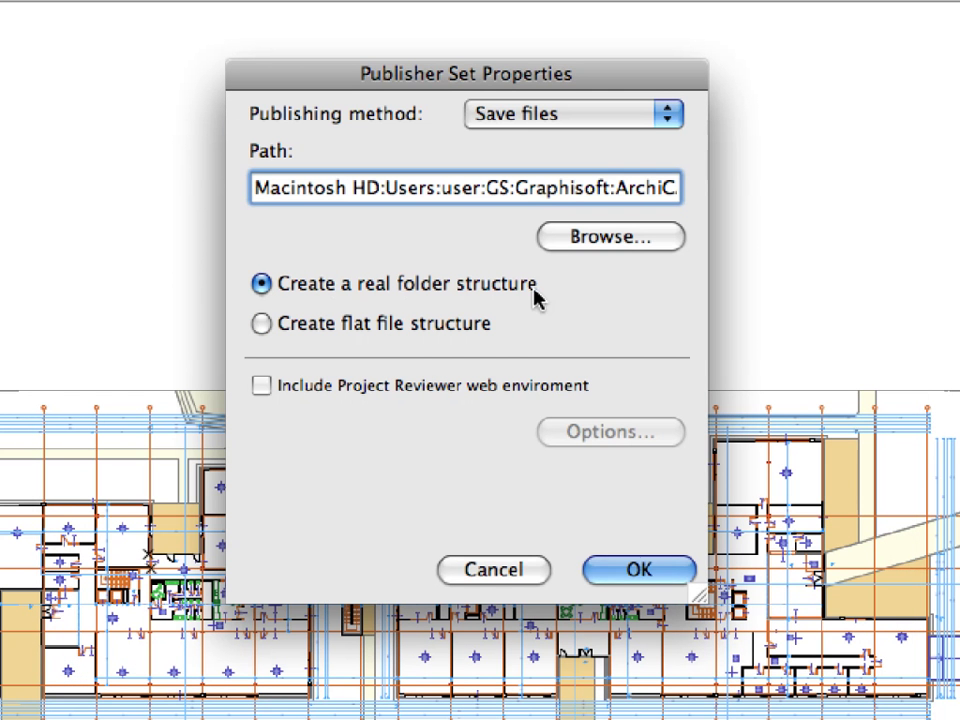
click(686, 574)
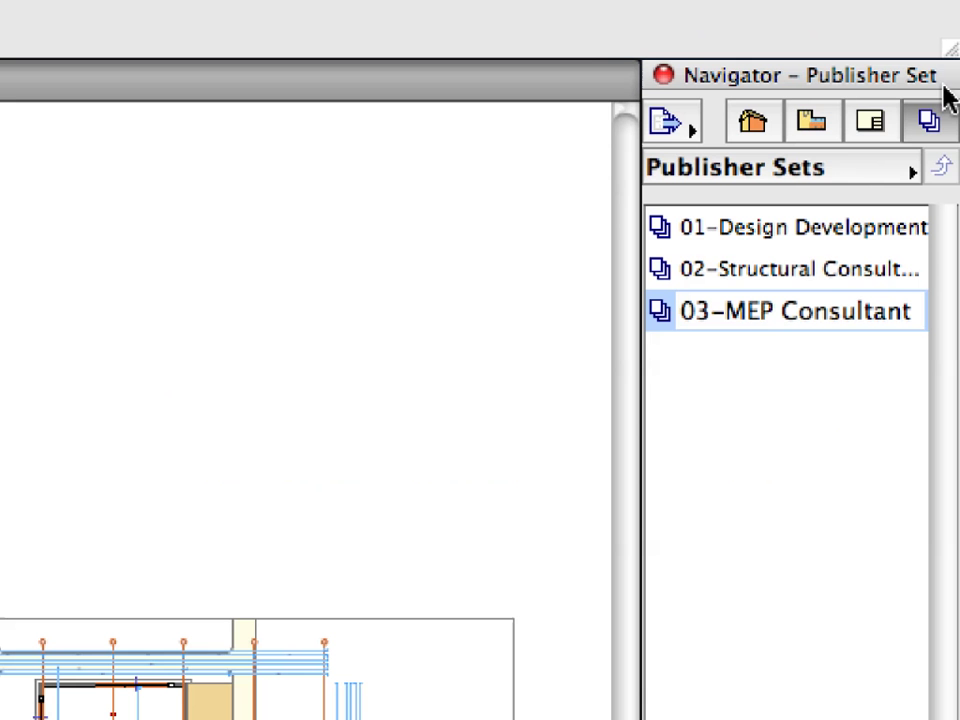
Open the 03-MEP Consultant set and set the output format of its 0301 Arch DD Stories folder to DWG
double_click(670, 312)
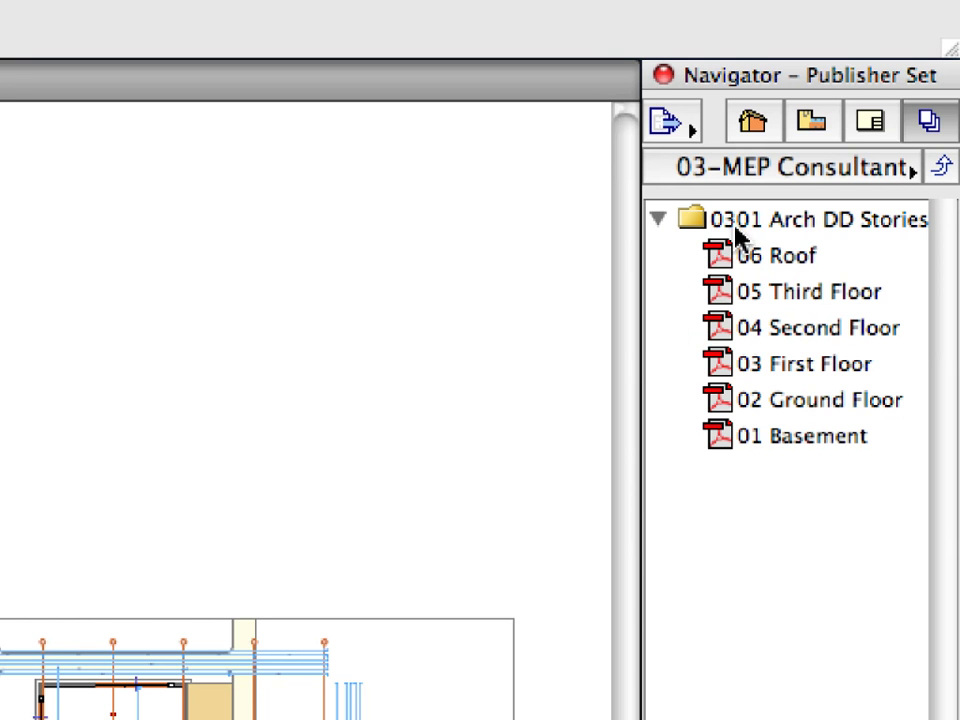
click(800, 224)
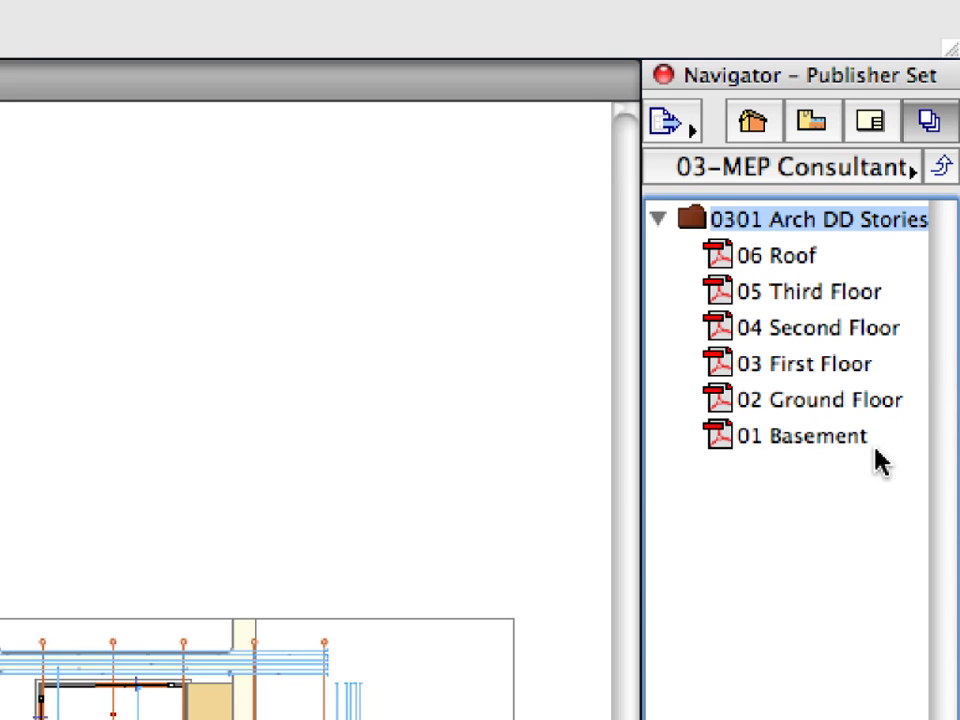
click(850, 232)
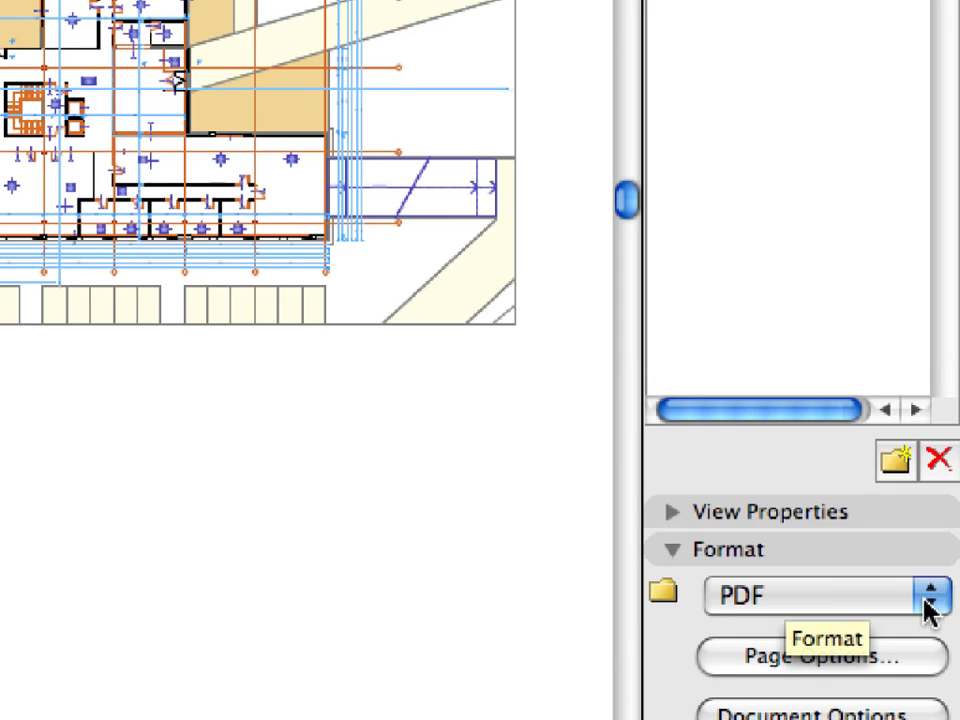
click(928, 598)
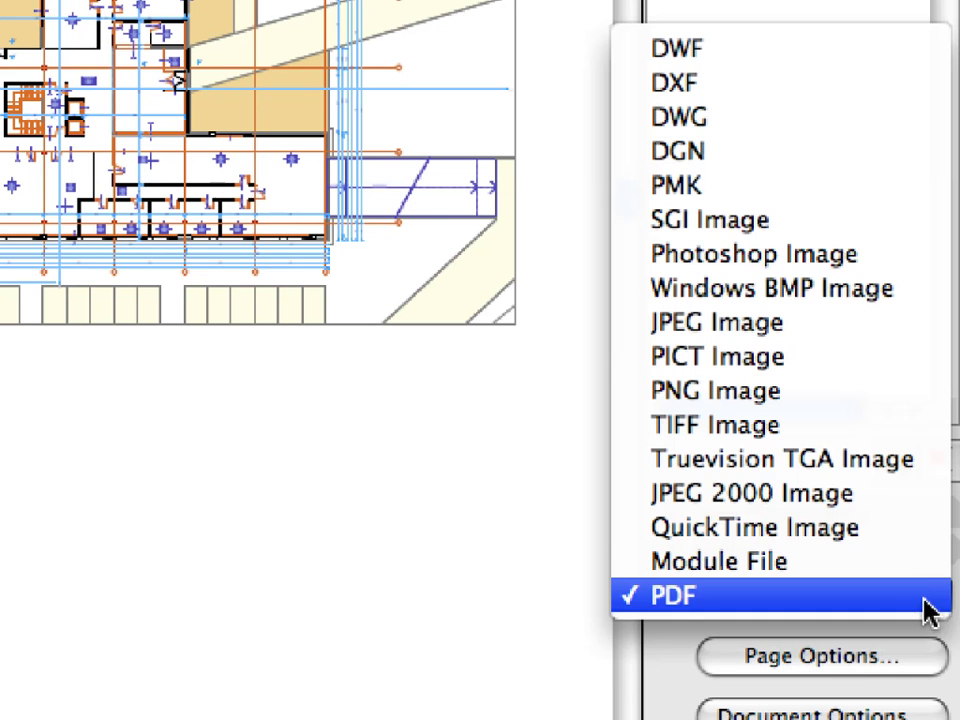
click(808, 120)
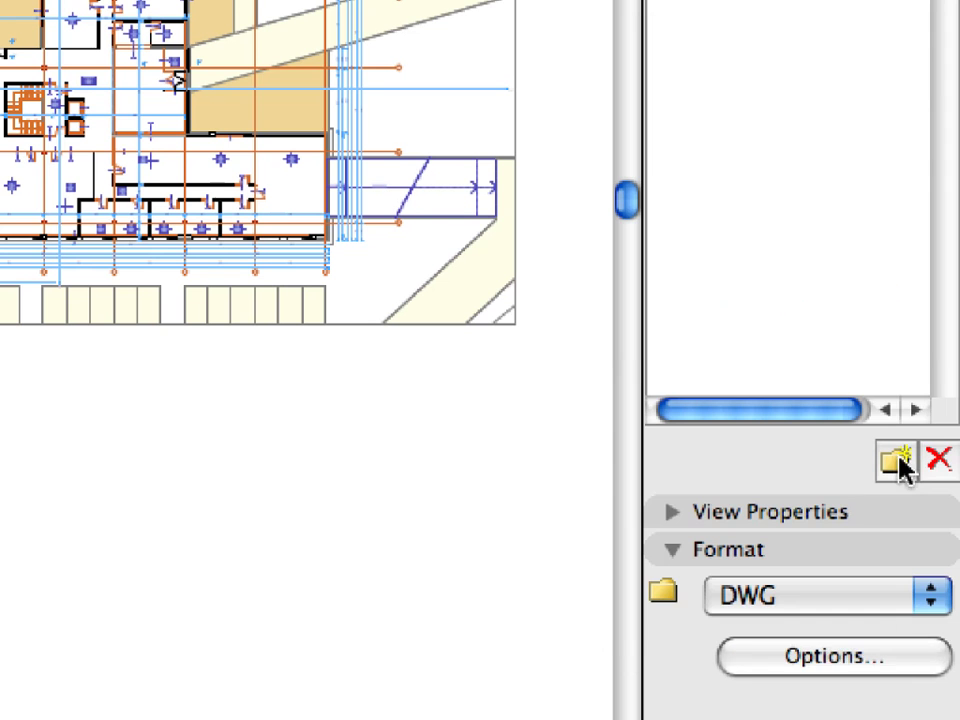
Assign the COL-09-01-01-Mechanical DWG translator to the 0301 Arch DD Stories folder and save the translation setup
click(900, 656)
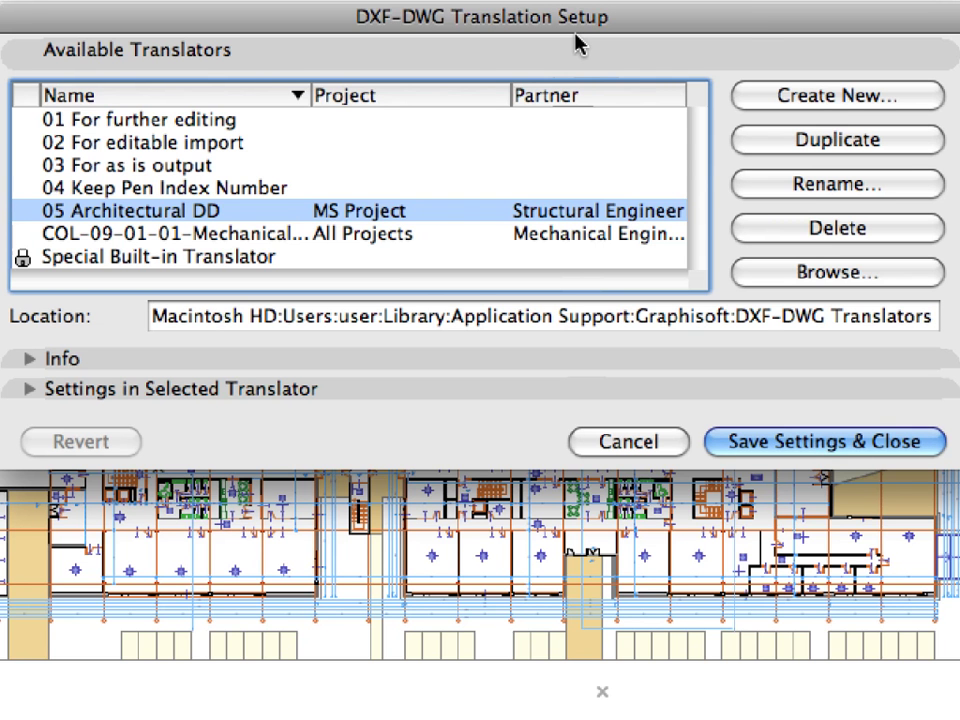
click(269, 237)
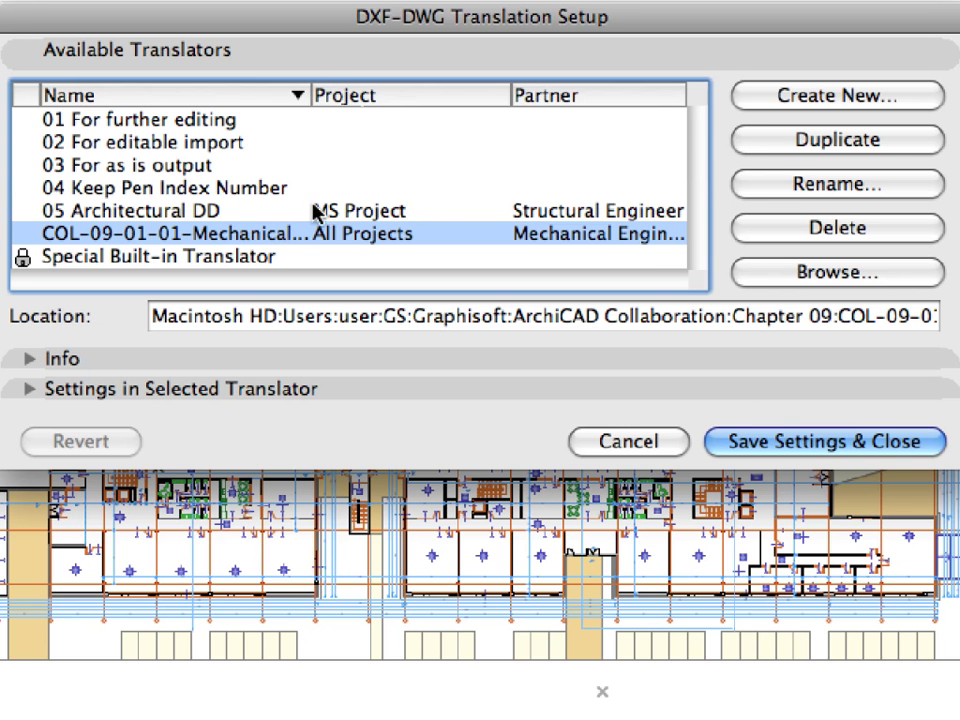
click(833, 443)
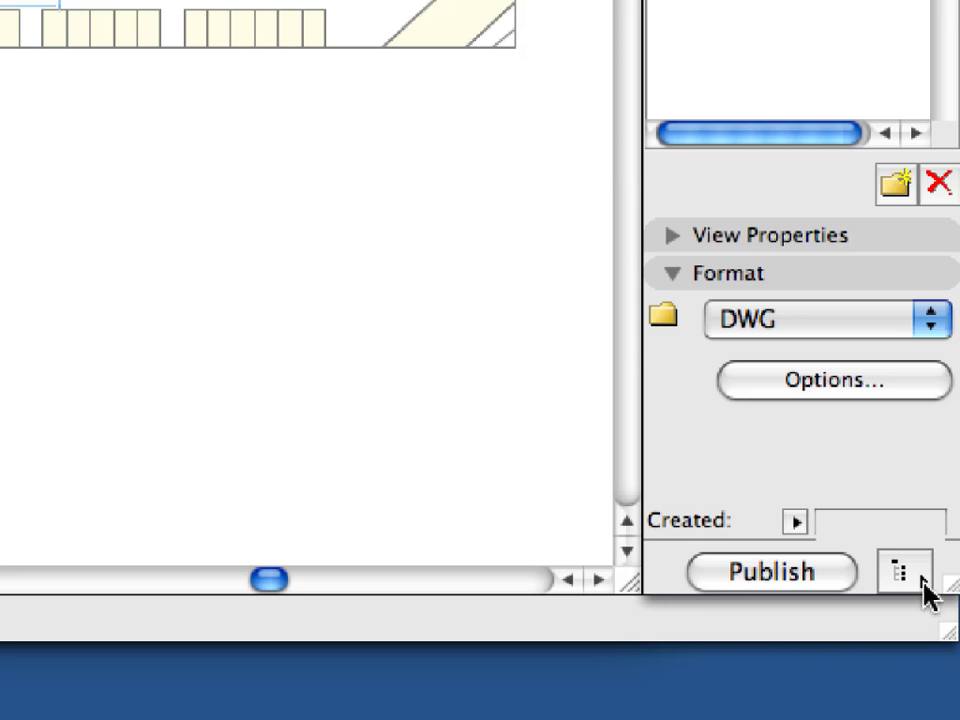
Publish this set only and close the publishing report once the drawings are processed
click(922, 578)
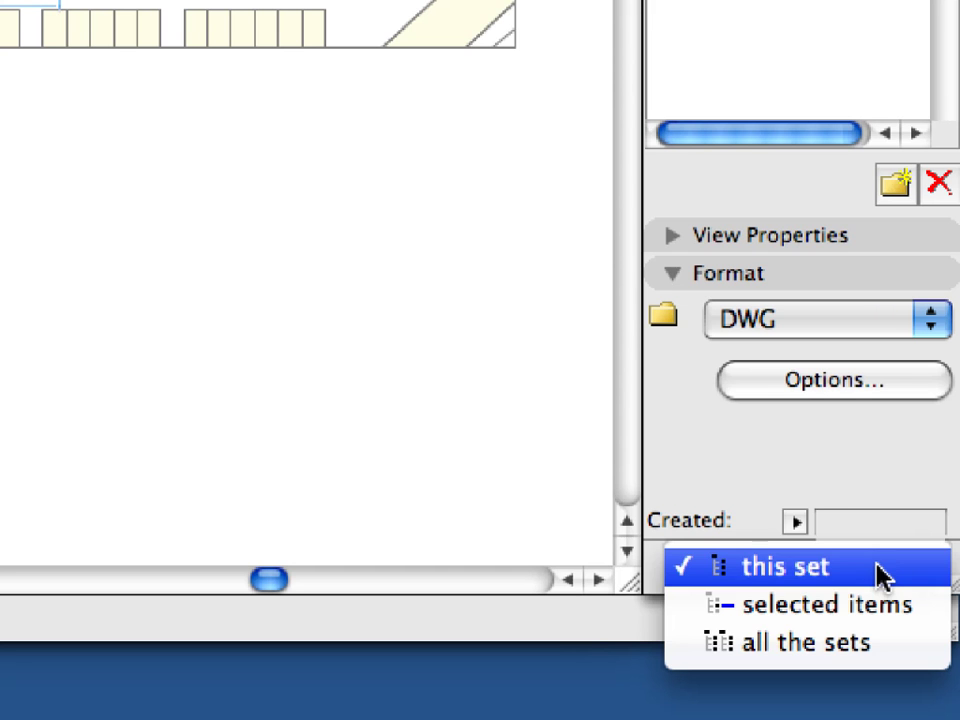
click(880, 568)
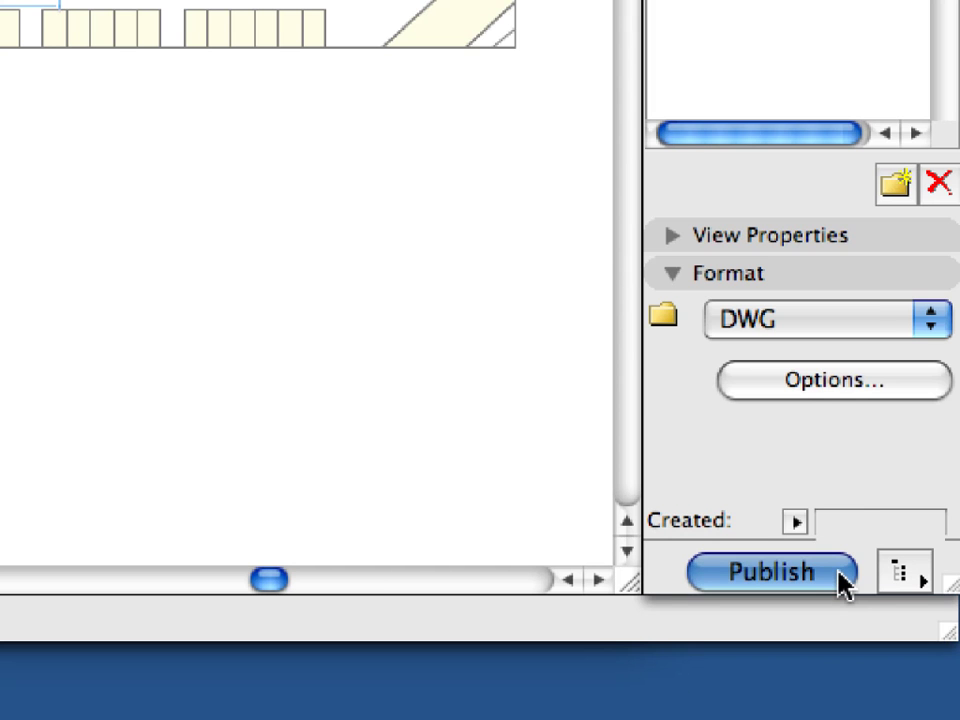
click(845, 575)
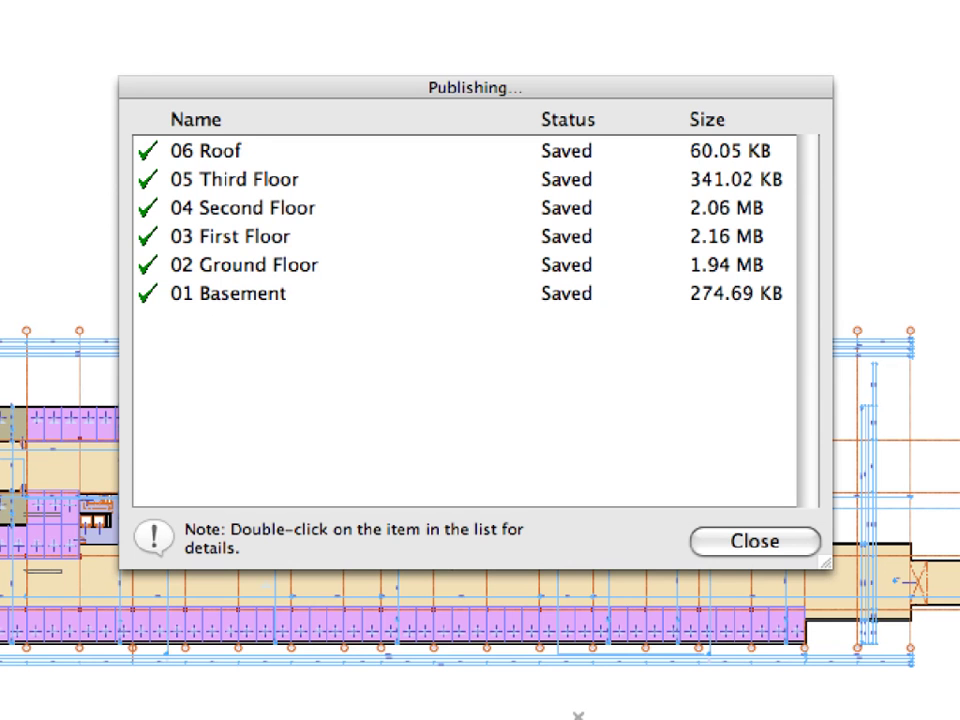
click(808, 543)
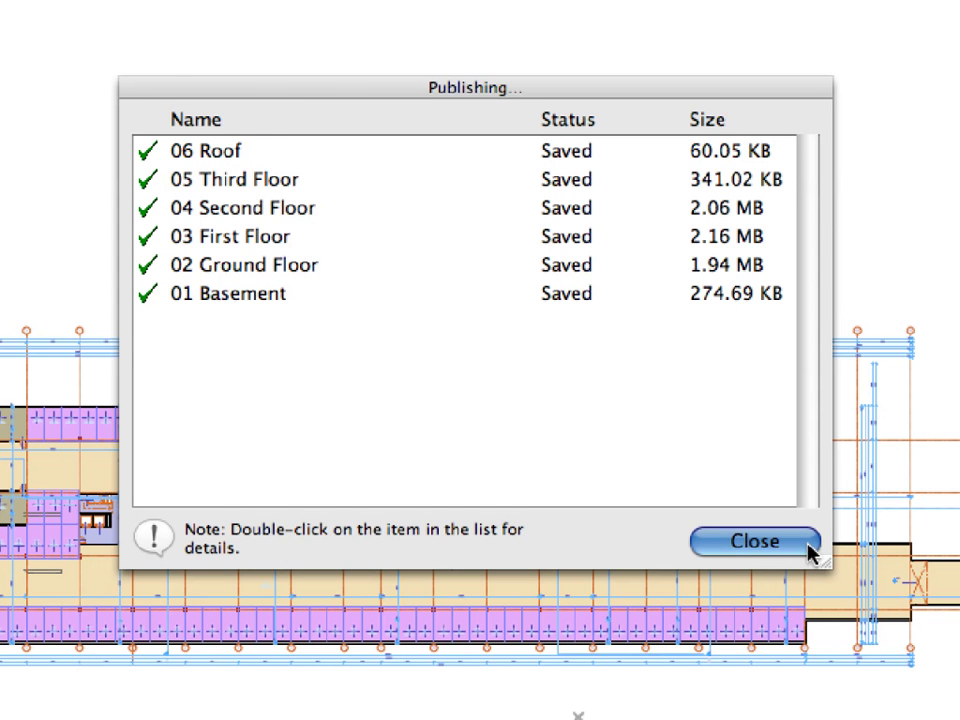
click(808, 545)
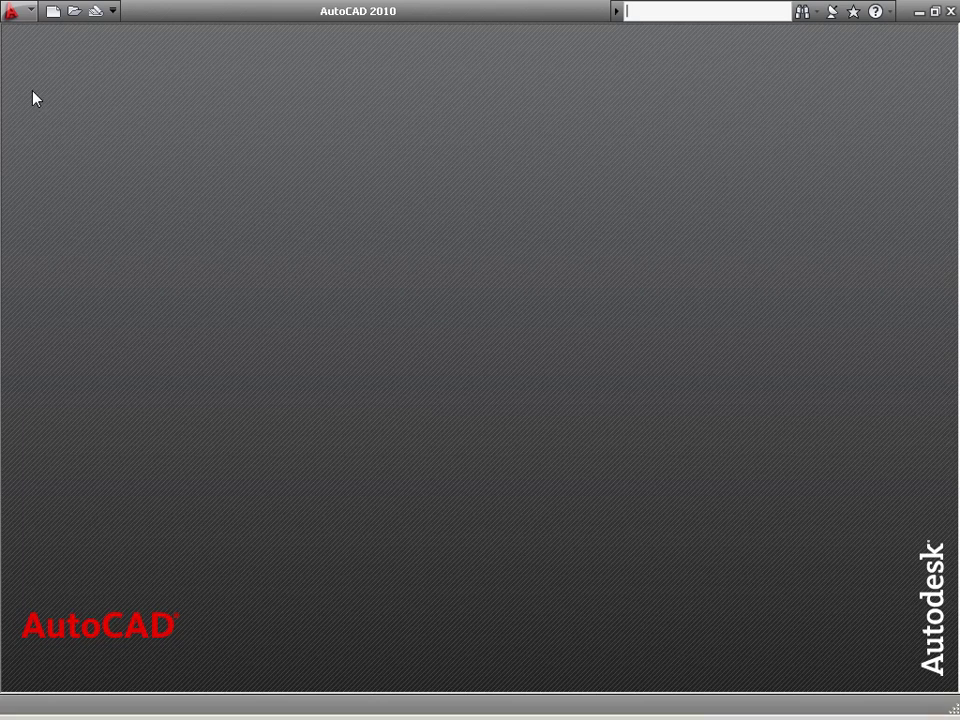
Switch to AutoCAD and open the 03 First Floor drawing from the 0301 Arch DD Stories folder
click(30, 13)
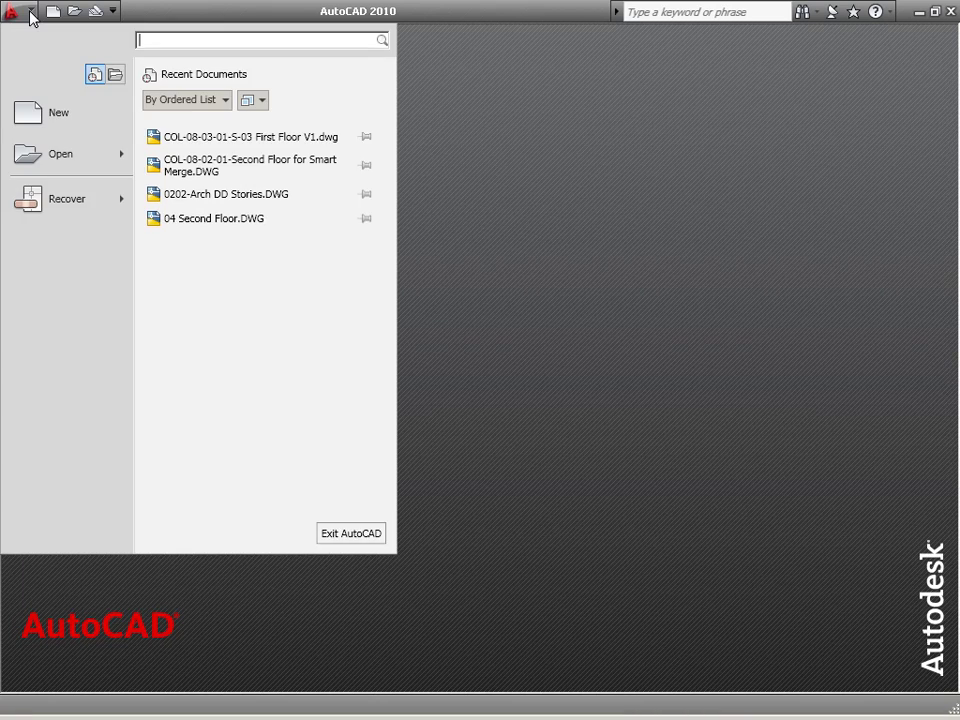
mouse_move(44, 158)
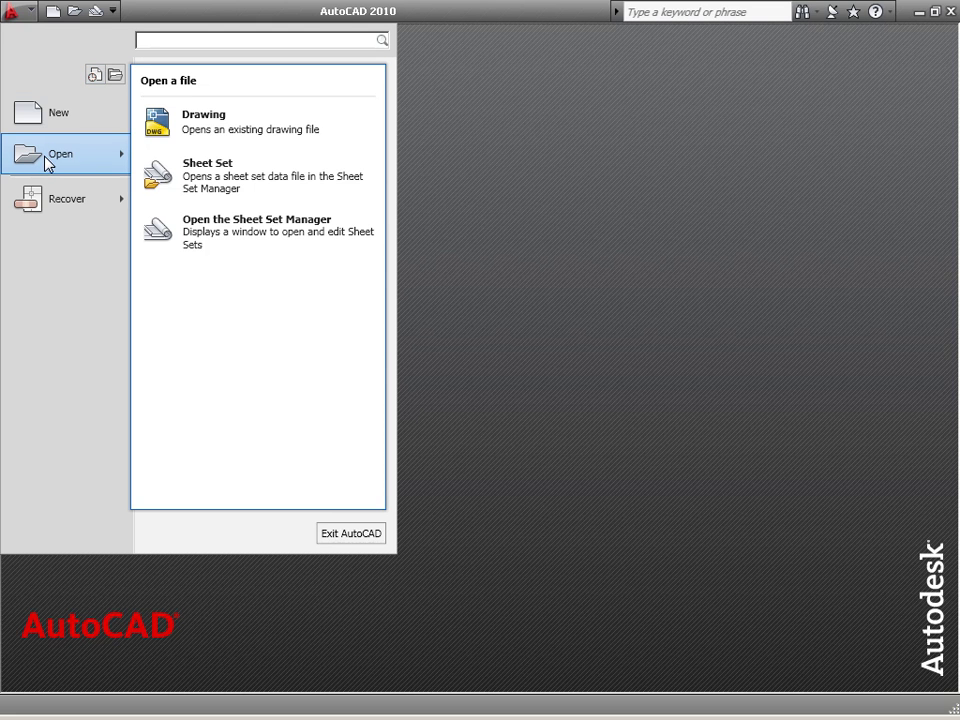
click(349, 140)
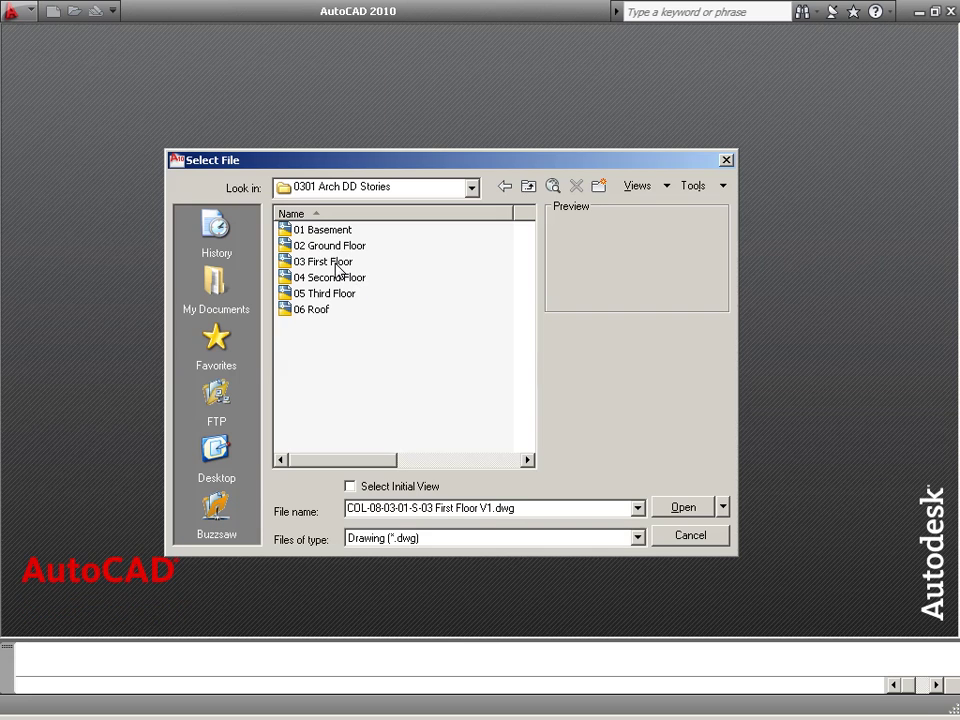
click(336, 263)
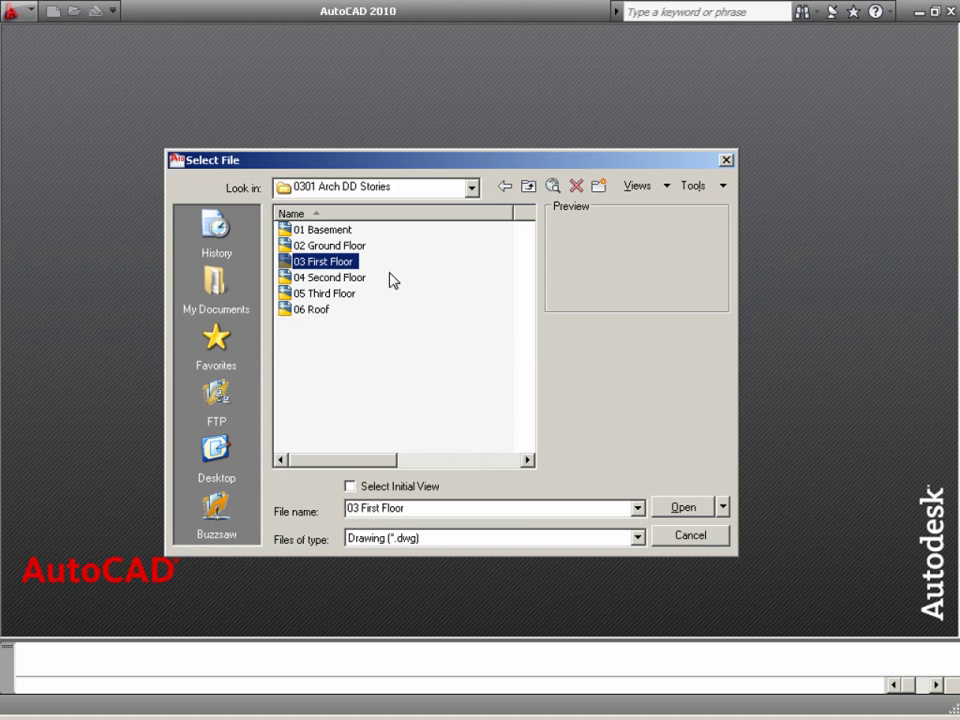
click(684, 508)
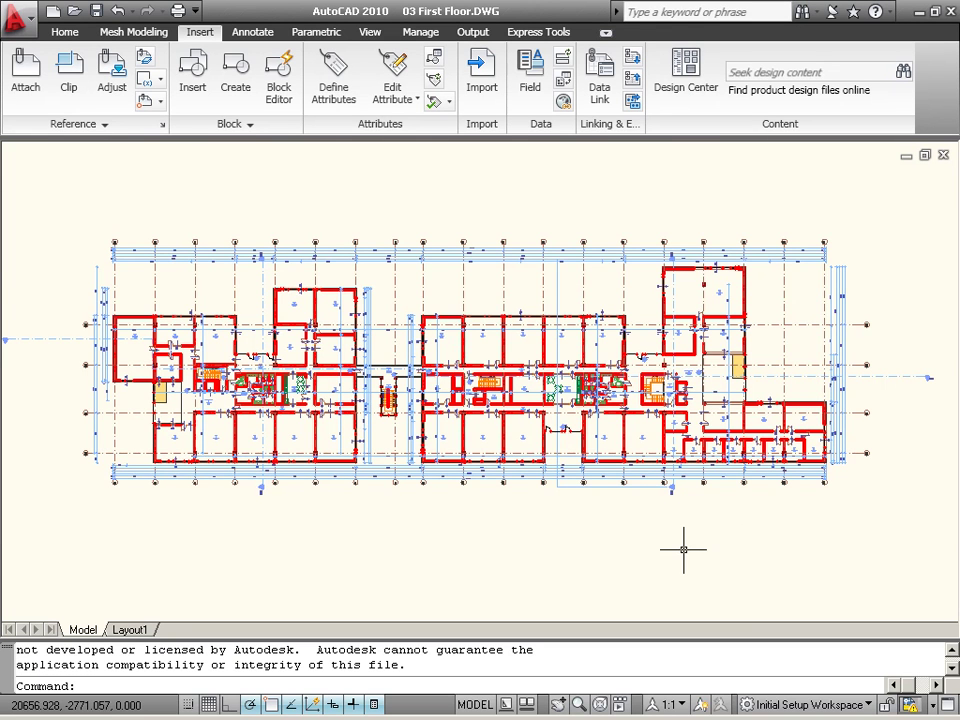
Regenerate the model with the first floor's toilet area in close view
scroll(574, 420, up, 5)
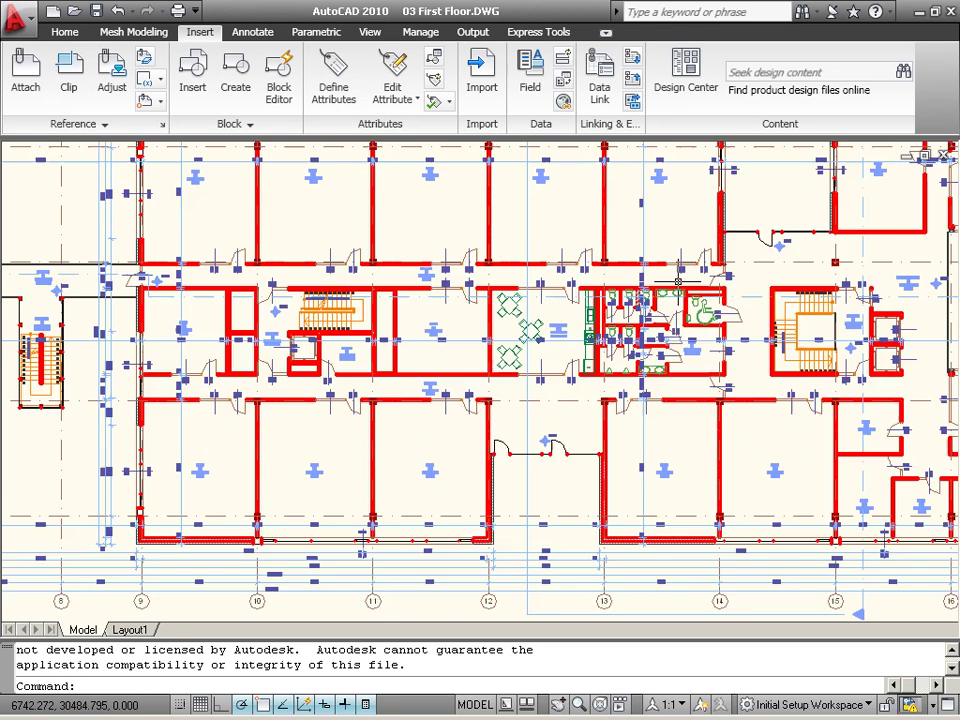
scroll(678, 281, up, 7)
key(Escape)
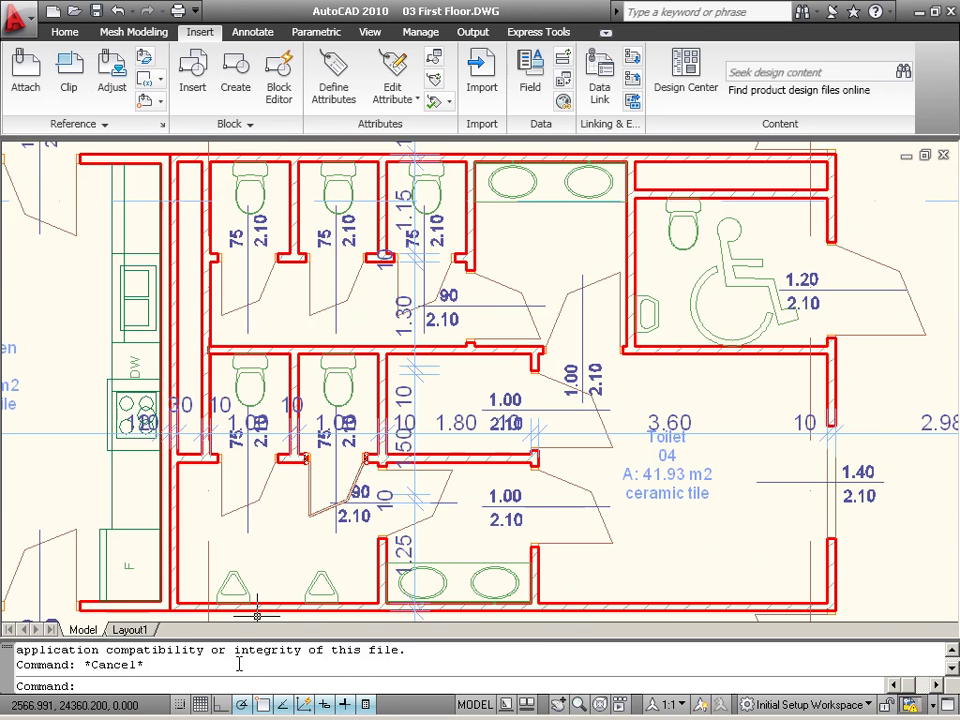
text(regen)
key(Return)
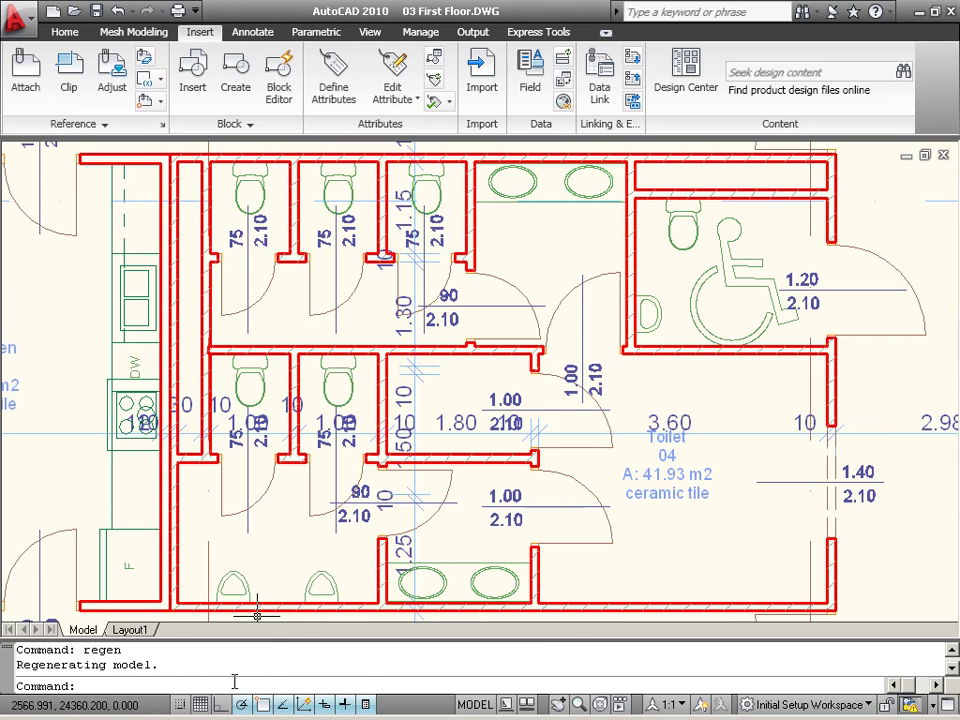
Select a toilet cubicle's door, adjoining wall line and toilet fixture to check which layer they are on
click(220, 312)
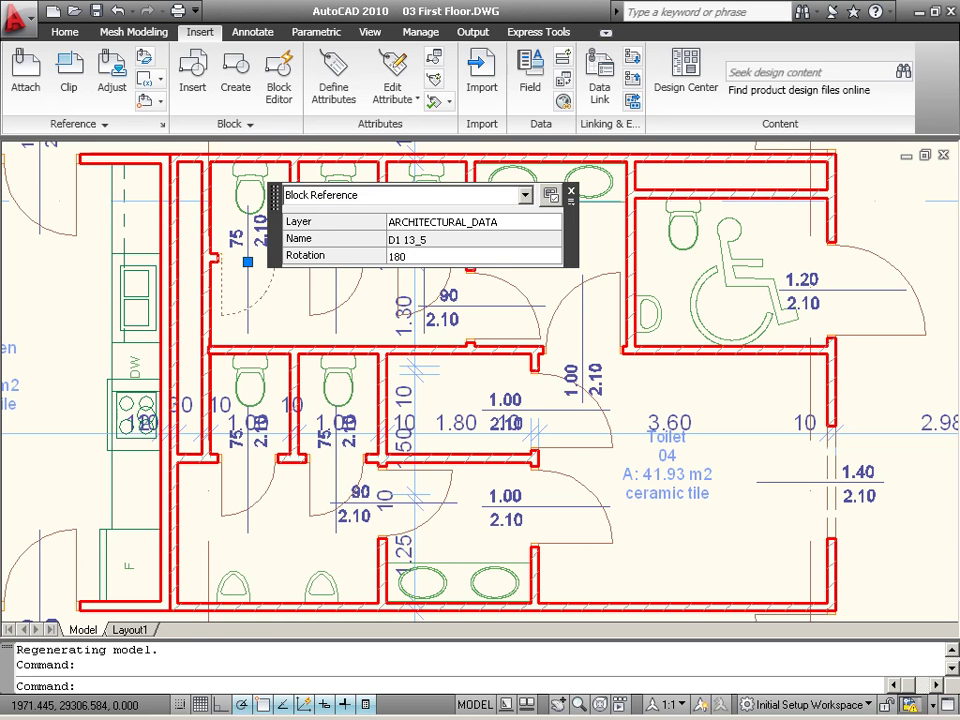
click(209, 217)
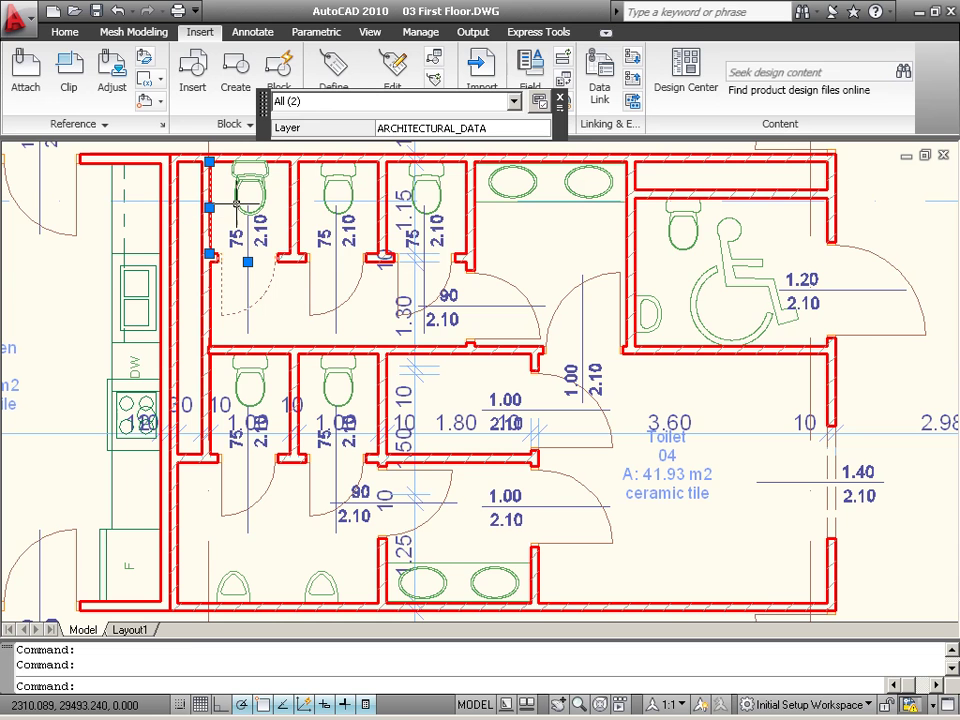
click(238, 204)
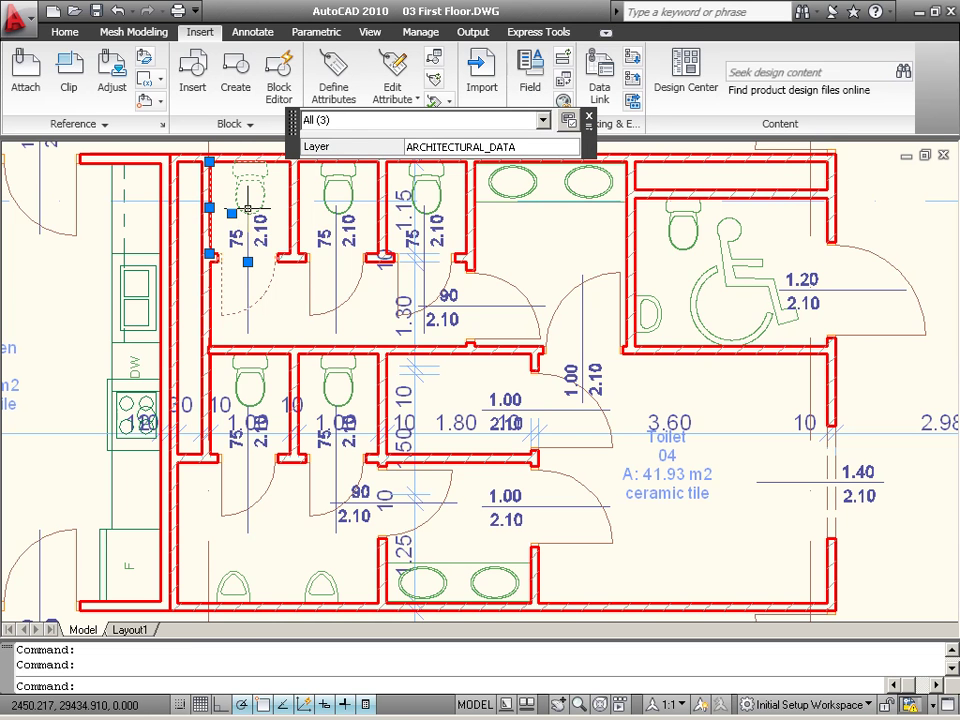
Clear the selection of toilet area elements and regenerate the model
click(390, 354)
text(regen)
key(Return)
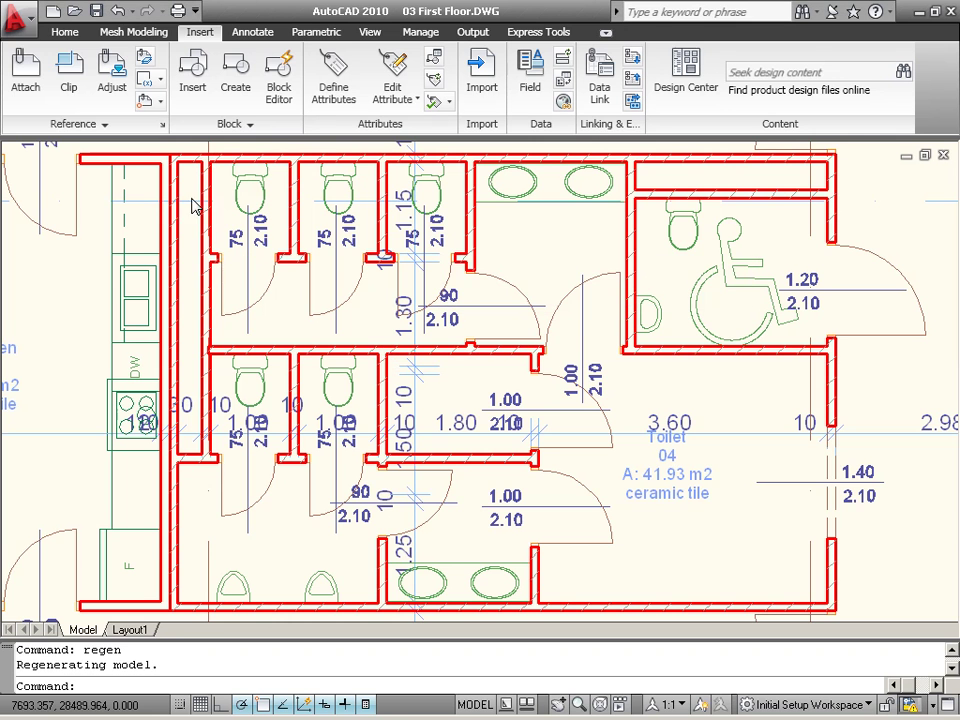
Check the drawing's layers, 0 and ARCHITECTURAL_DATA, in the Layer Properties Manager and close it
click(64, 33)
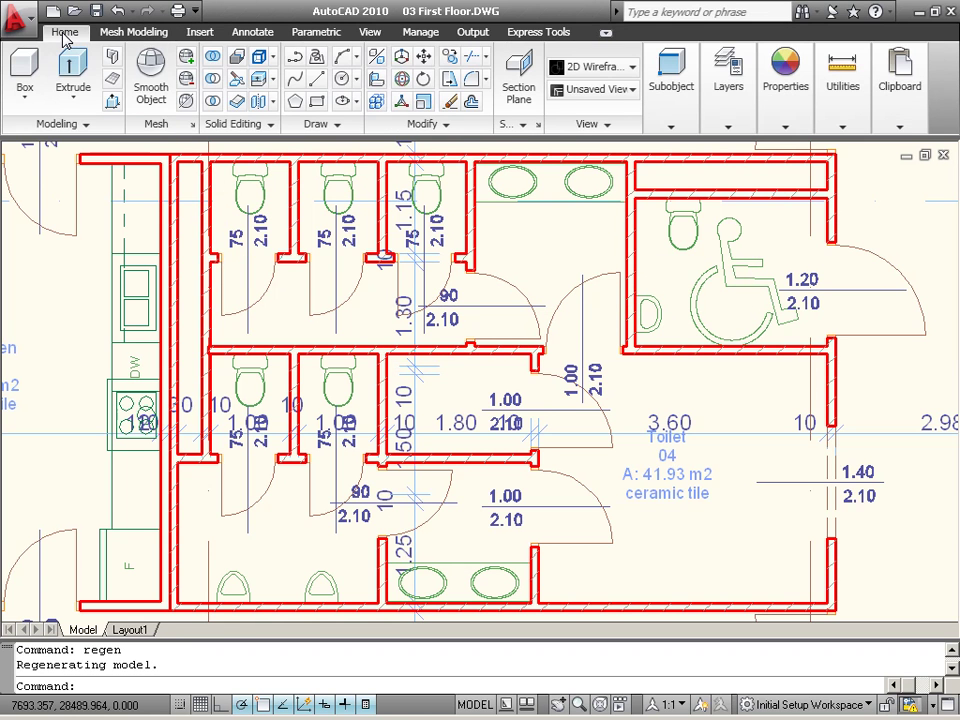
click(730, 110)
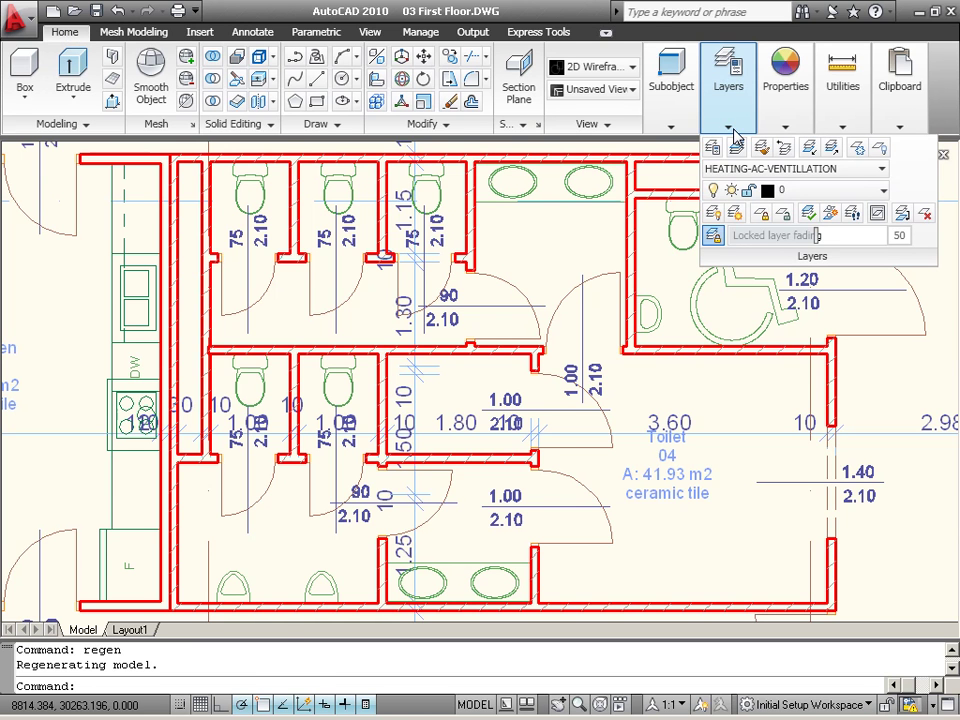
click(713, 148)
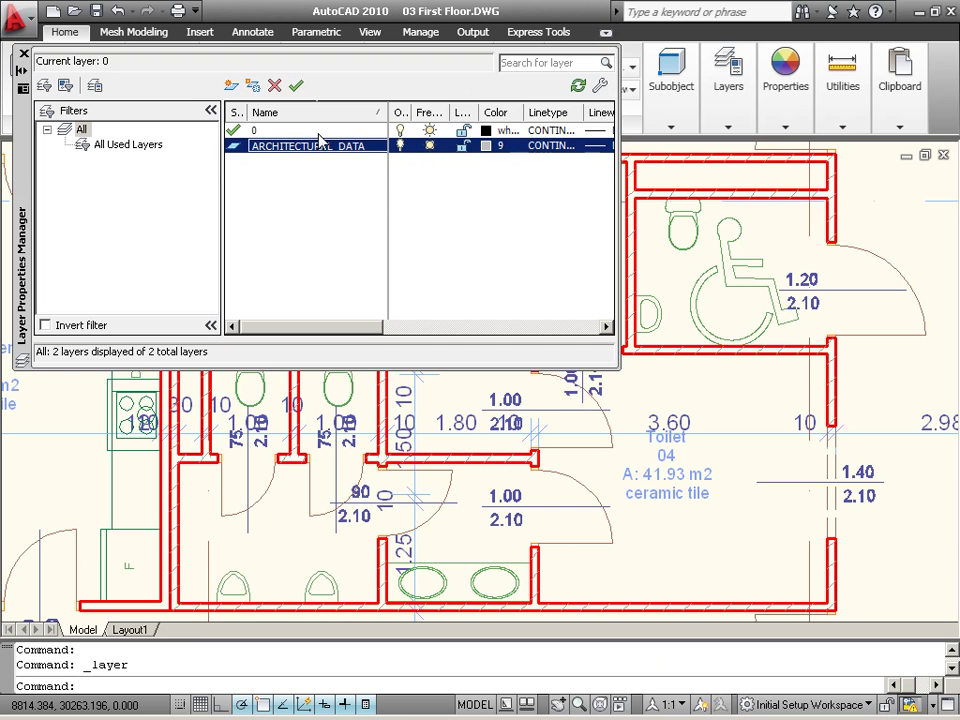
click(320, 133)
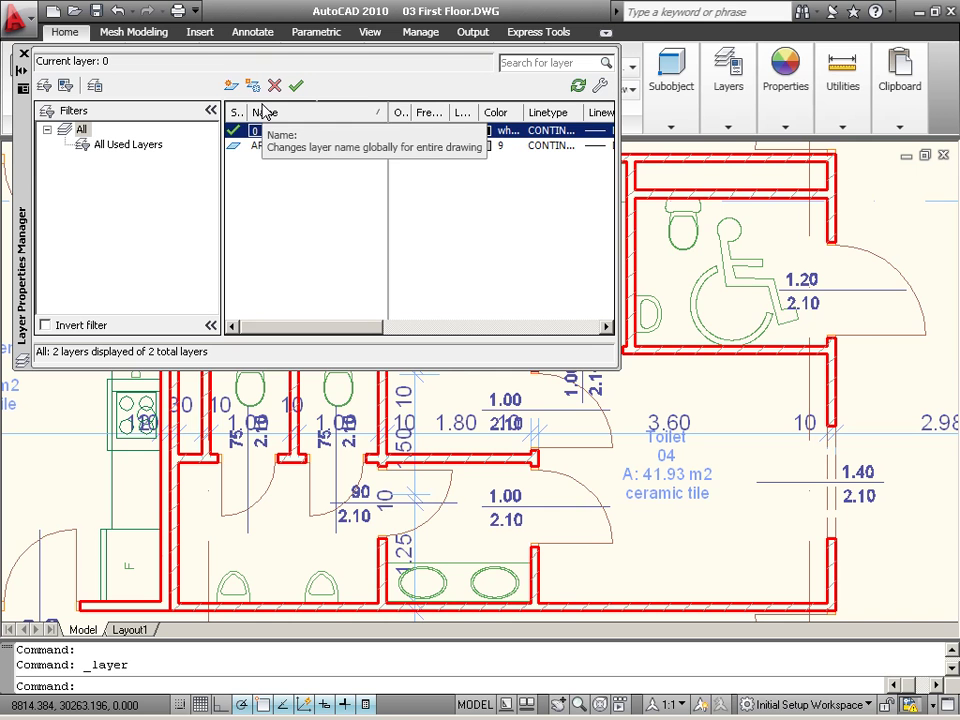
click(288, 147)
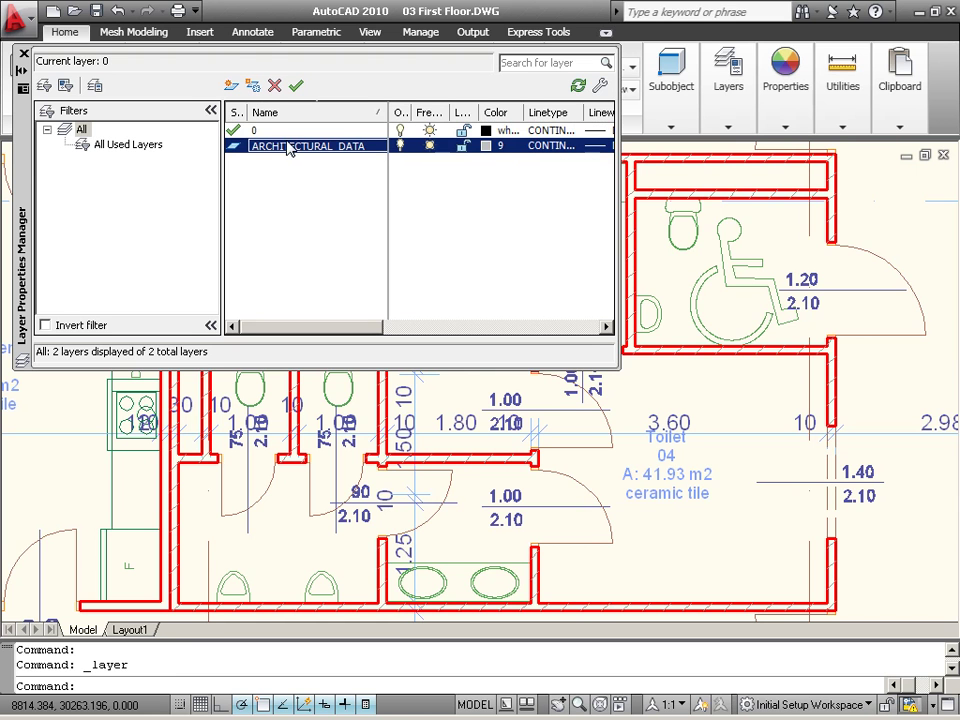
click(287, 132)
click(289, 147)
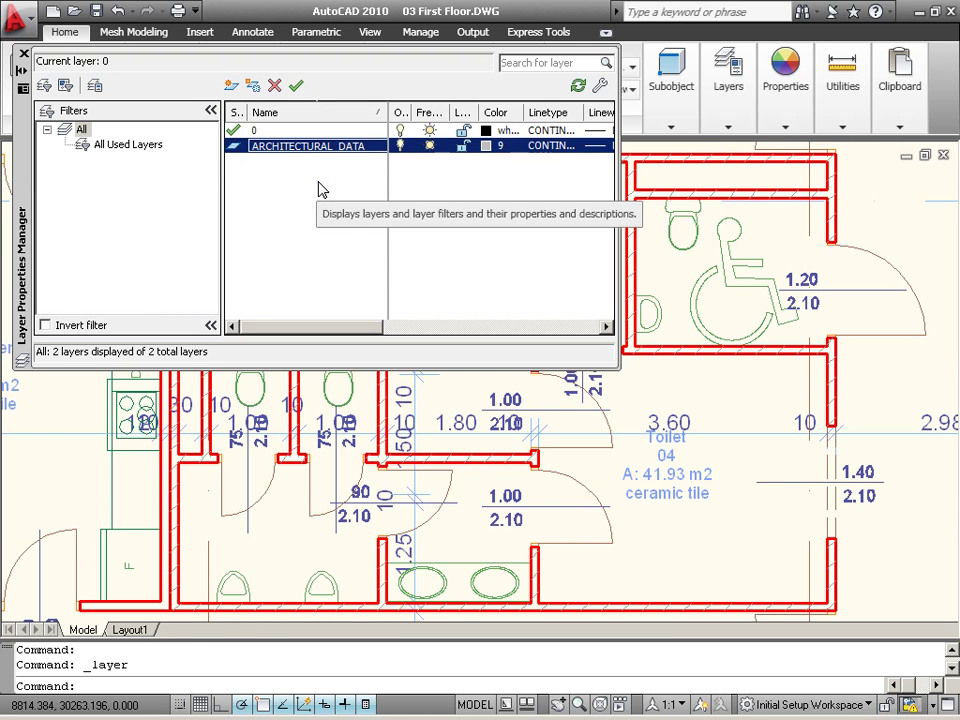
click(322, 190)
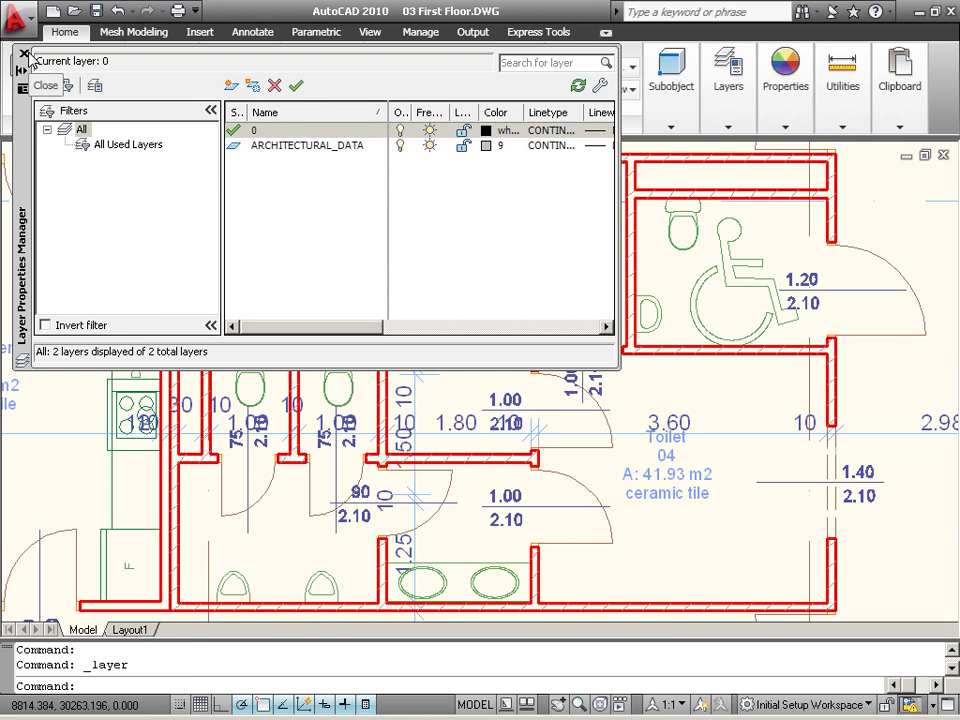
click(24, 55)
Examine the first floor's offices and staircases in close view, followed by the overall floor plan
scroll(240, 333, down, 5)
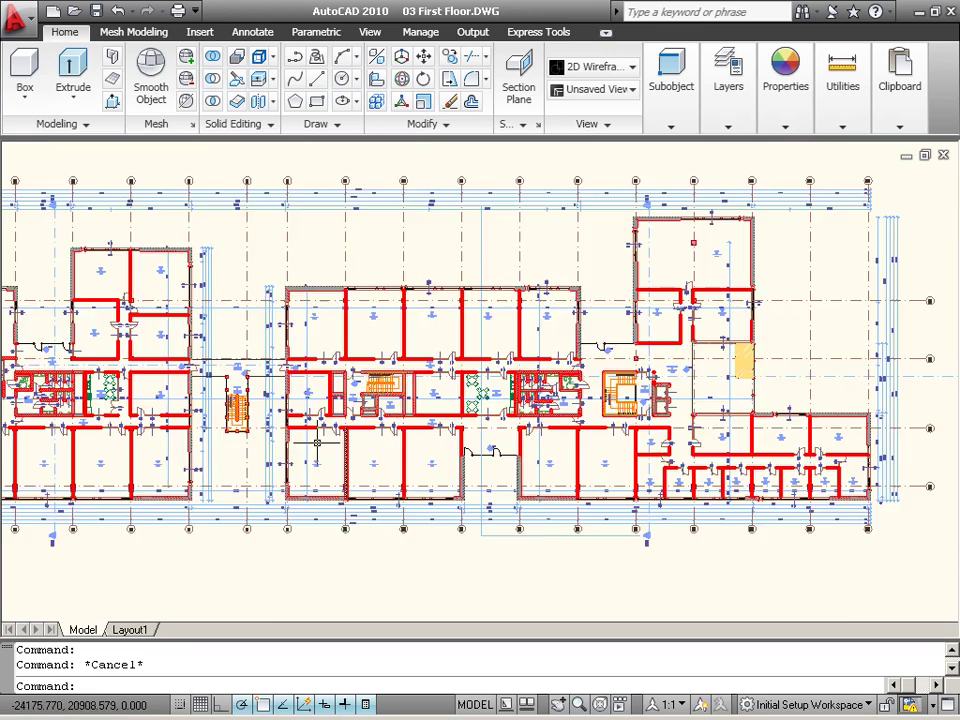
scroll(265, 432, up, 4)
scroll(265, 432, up, 2)
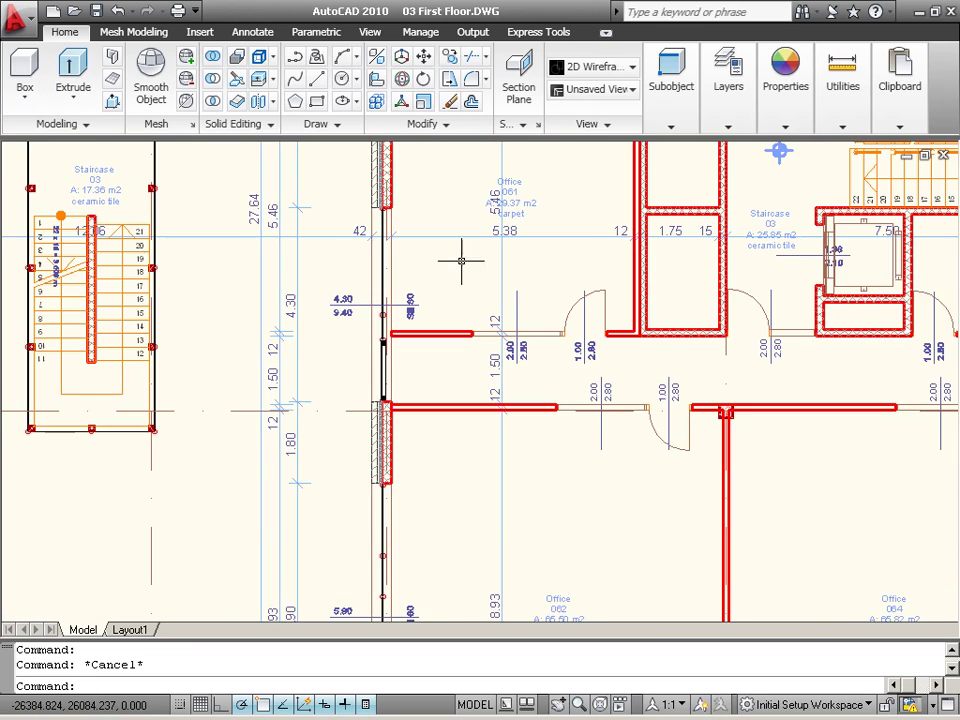
middle_drag(454, 261, 355, 365)
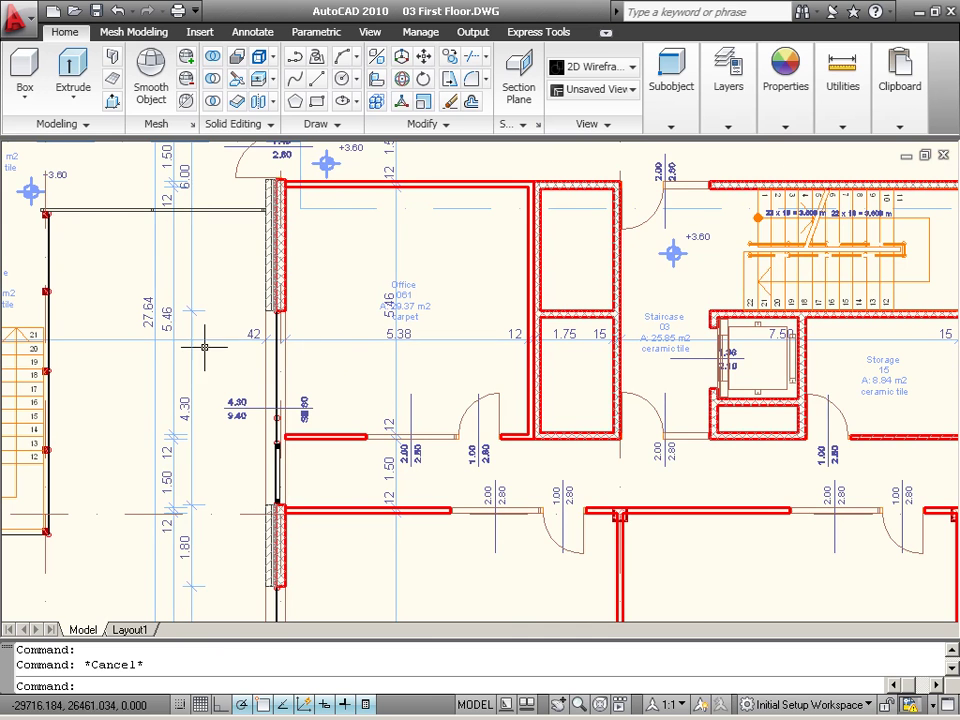
middle_drag(122, 310, 750, 305)
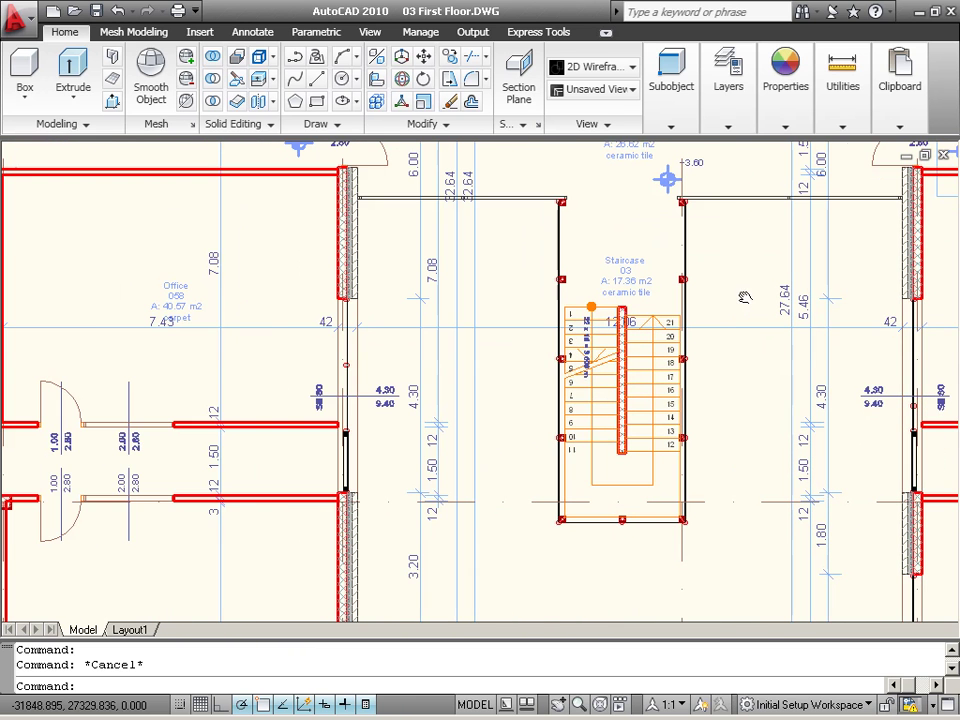
mouse_move(103, 296)
middle_down()
mouse_move(335, 288)
mouse_move(343, 390)
middle_up()
scroll(334, 287, down, 5)
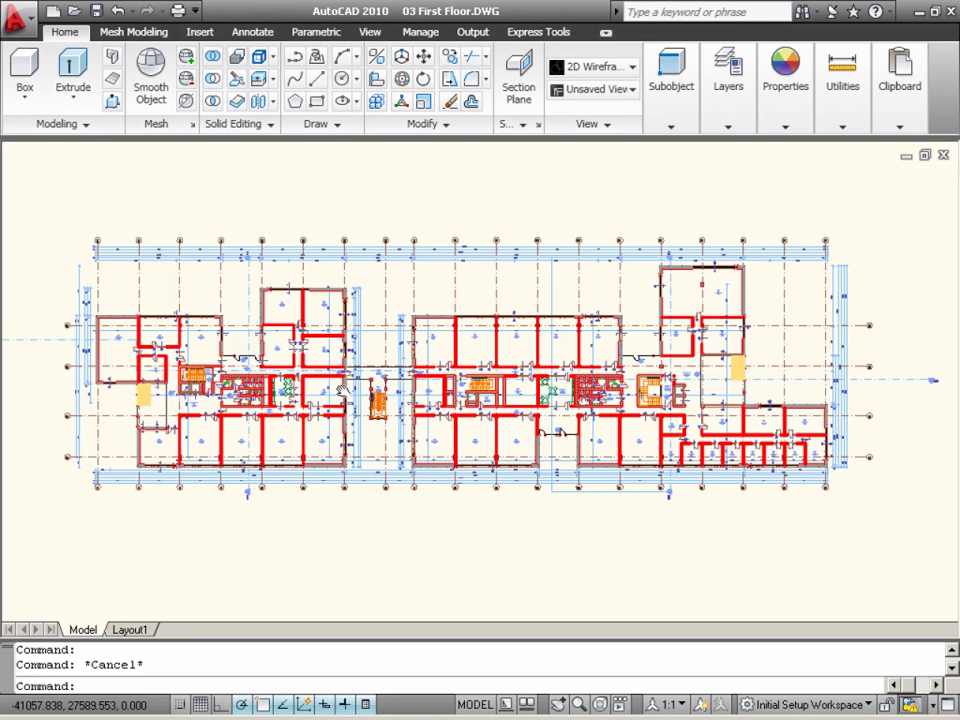